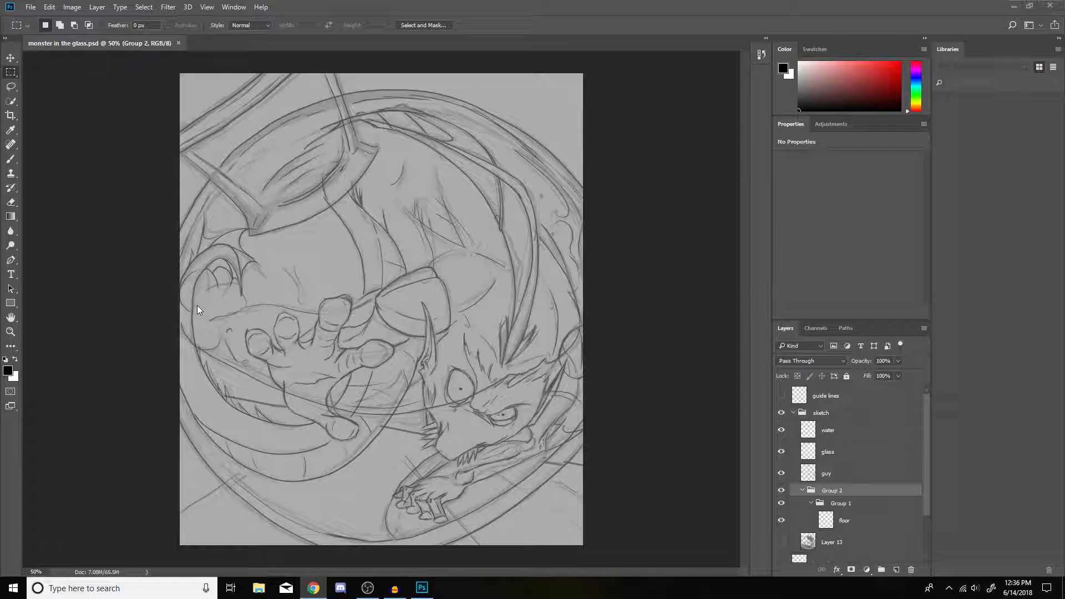
Step: Undock the Libraries panel from the workspace and close it
drag(939, 69, 650, 66)
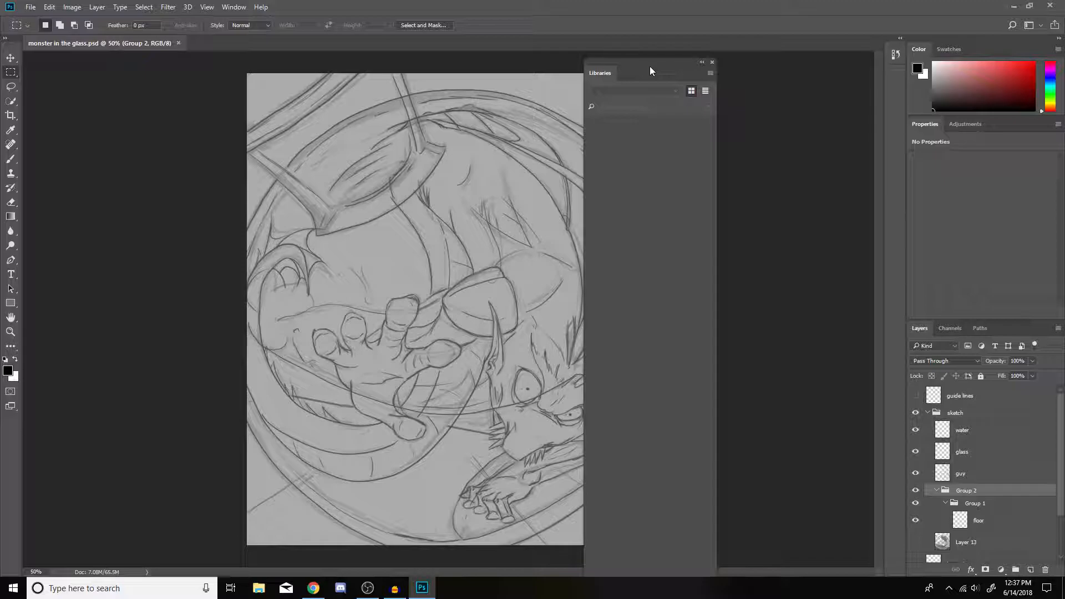
drag(610, 74, 593, 117)
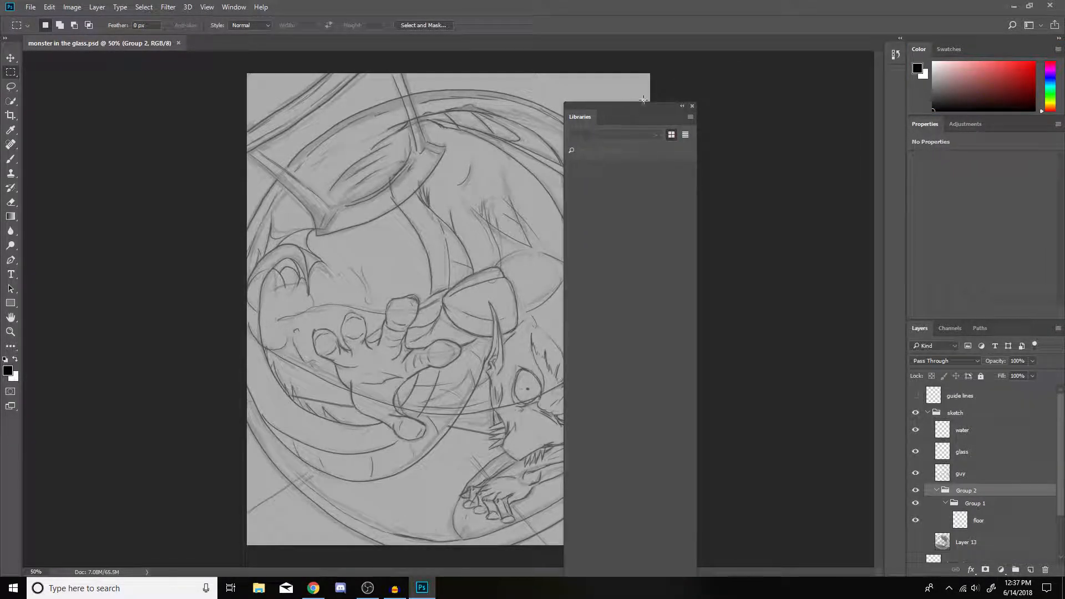
click(692, 106)
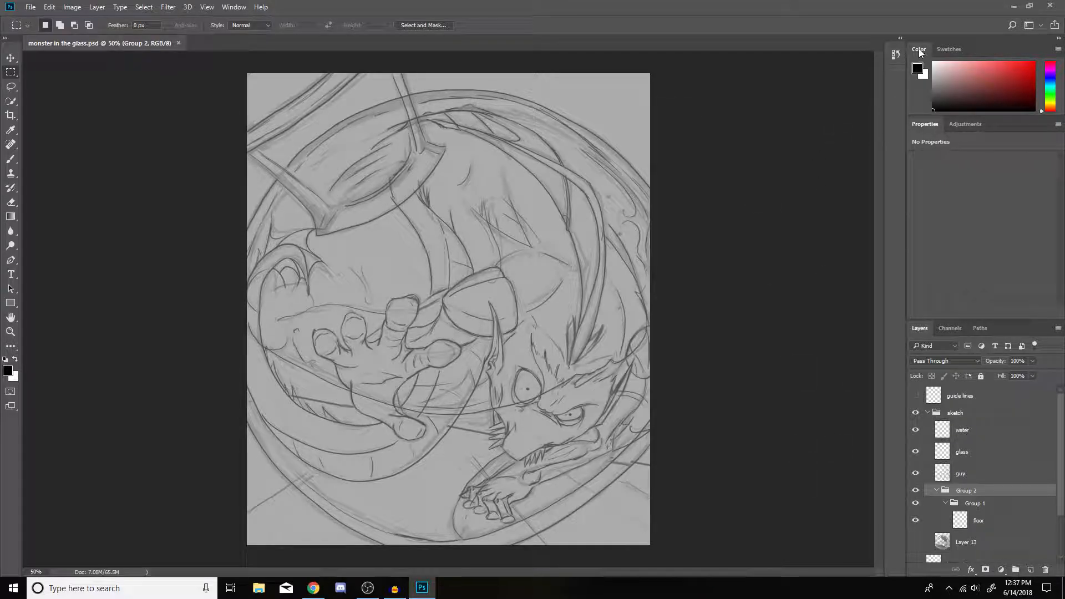
Step: Undock and close the Color and Swatches panels
drag(919, 50, 367, 191)
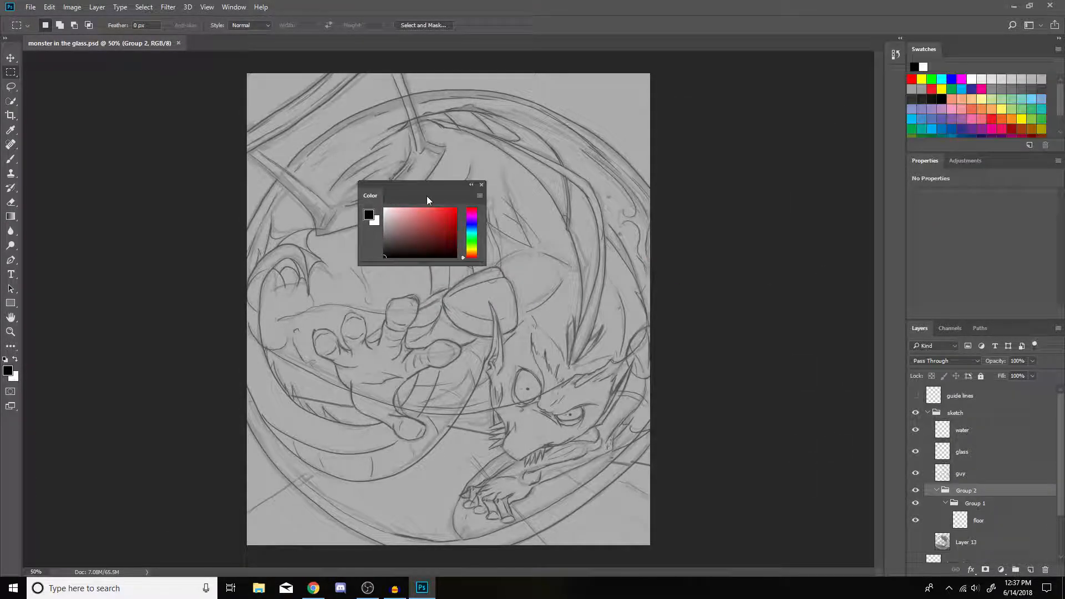
click(481, 187)
drag(927, 51, 753, 151)
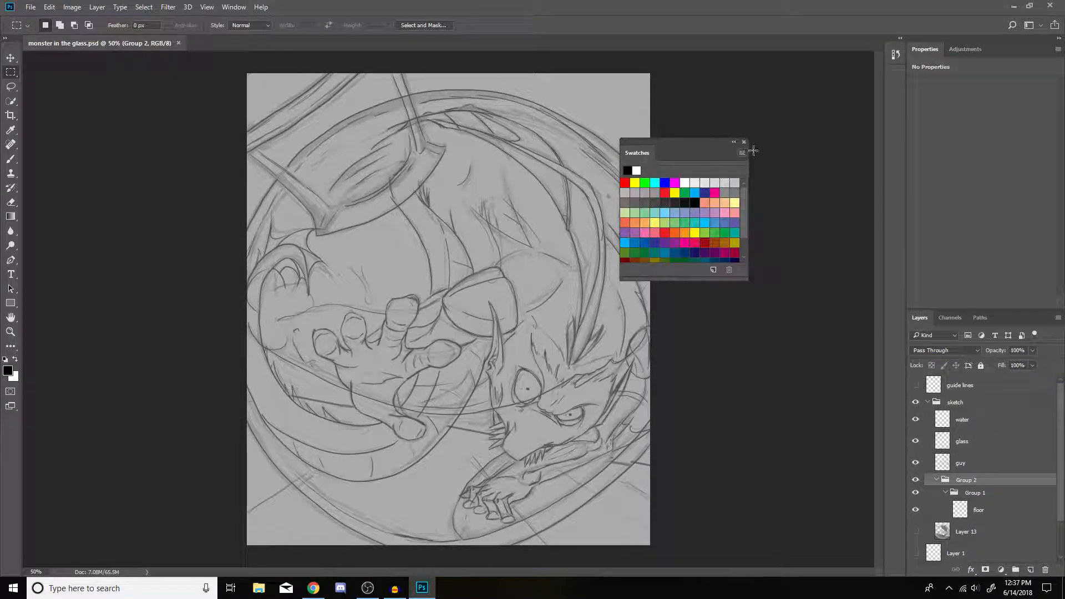
click(744, 143)
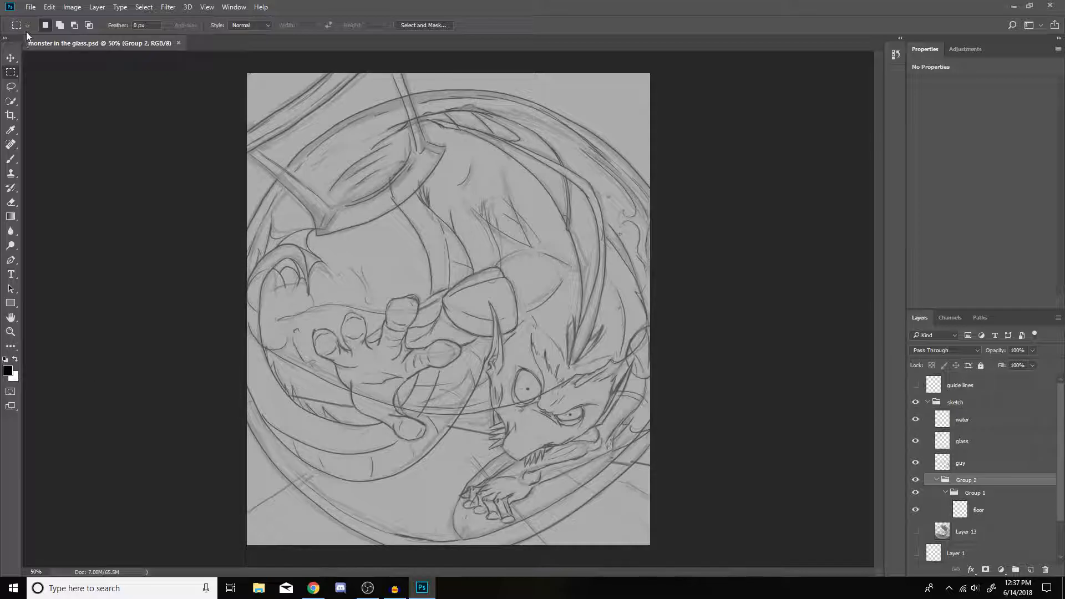
Step: Set the foreground color to the dark red 6f0606
click(8, 371)
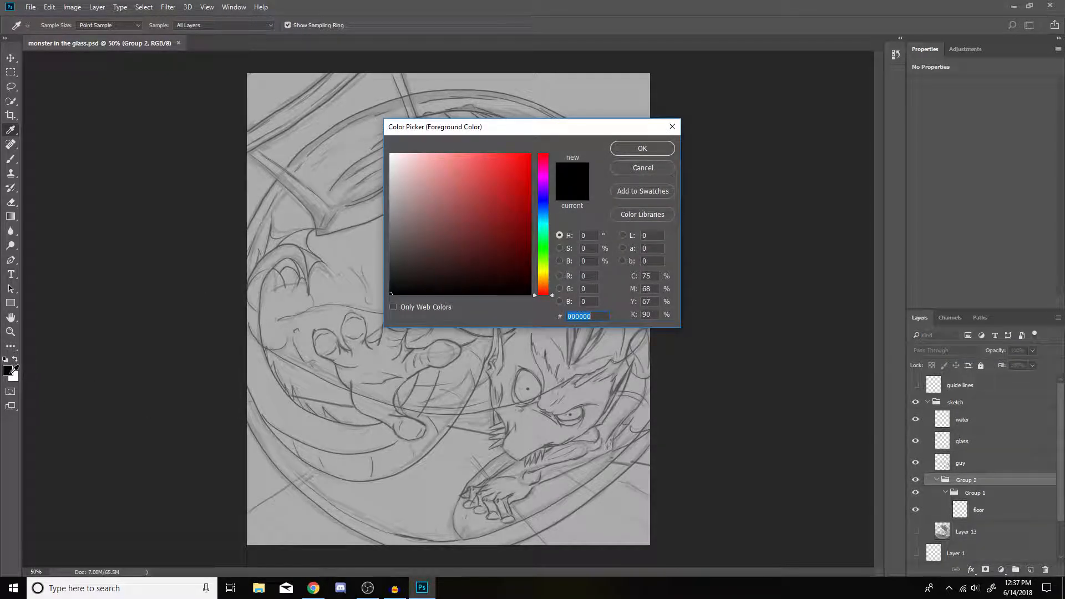
drag(553, 133, 601, 106)
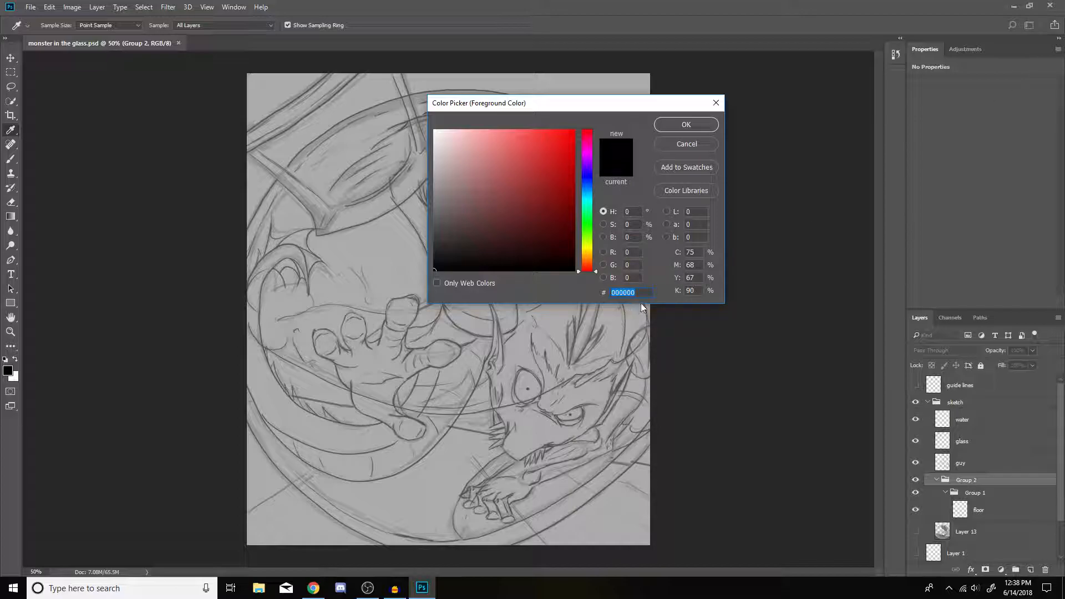
click(514, 197)
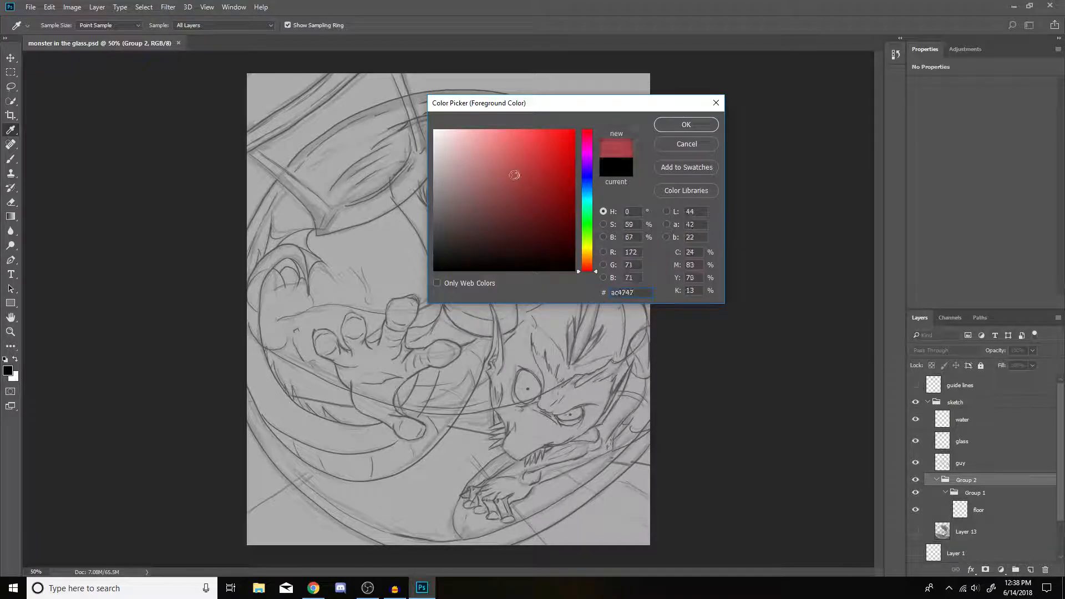
double_click(652, 294)
text(751616)
drag(650, 291, 499, 299)
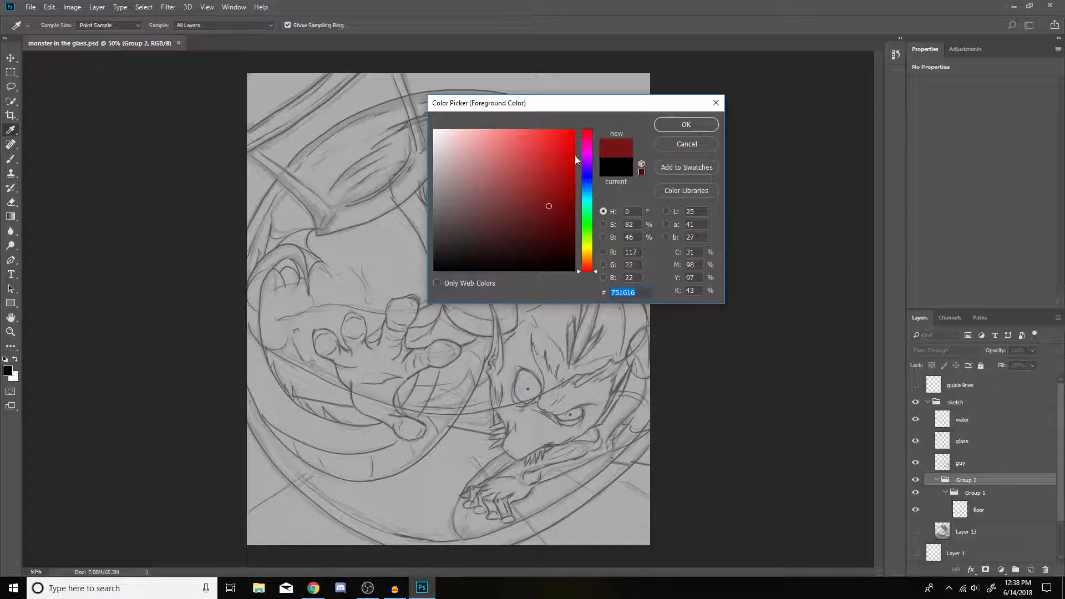
click(501, 172)
mouse_move(501, 172)
mouse_down()
mouse_move(559, 143)
mouse_move(567, 209)
mouse_up()
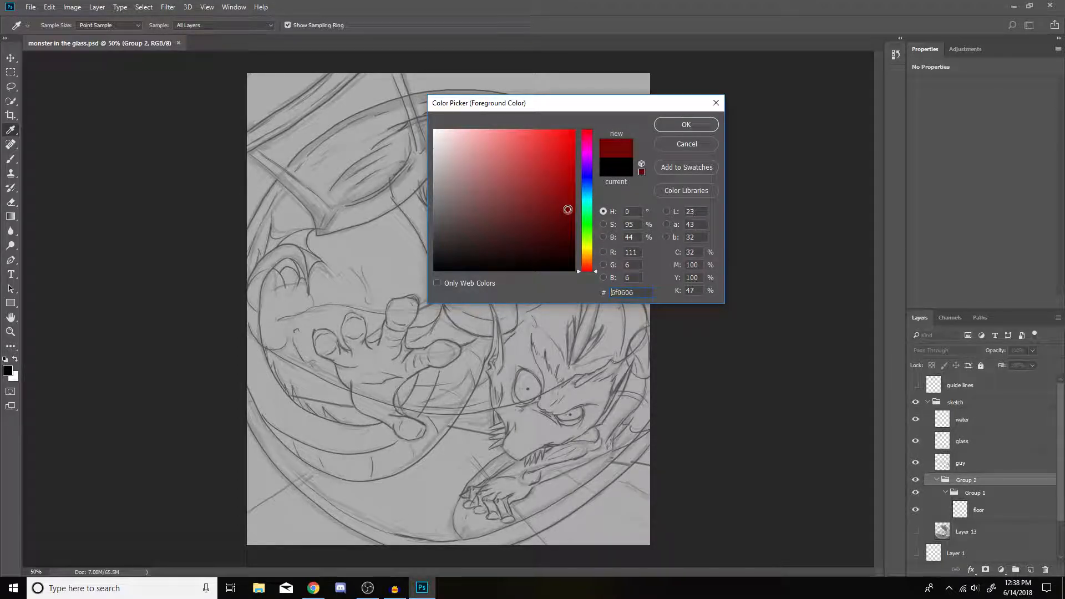
click(687, 125)
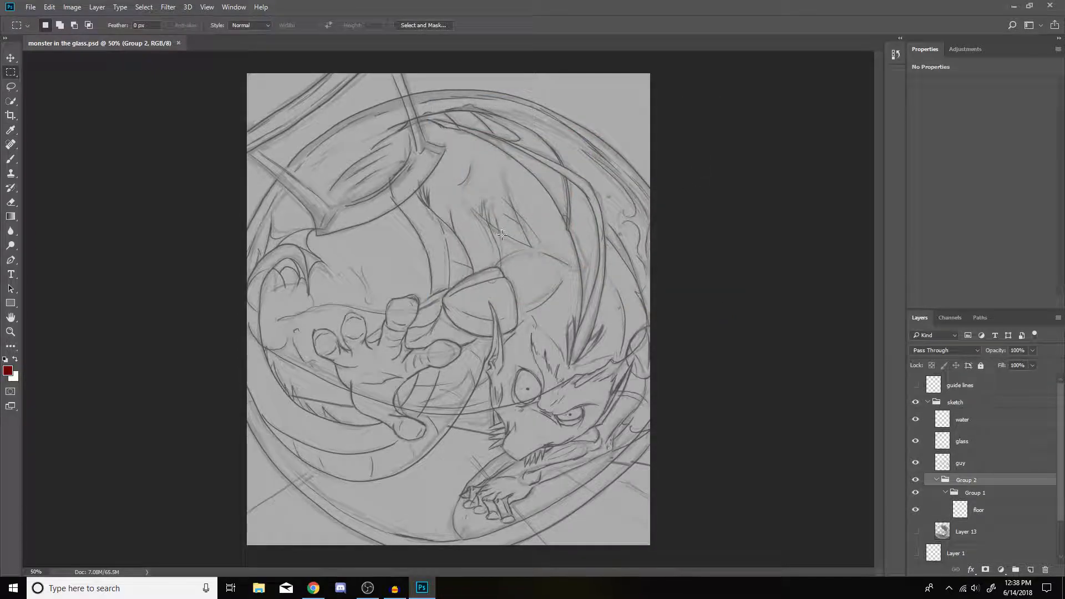
Step: Switch to the Brush tool with nothing selected on the canvas and make the water layer active
drag(552, 254, 524, 314)
key(b)
key(ctrl+d)
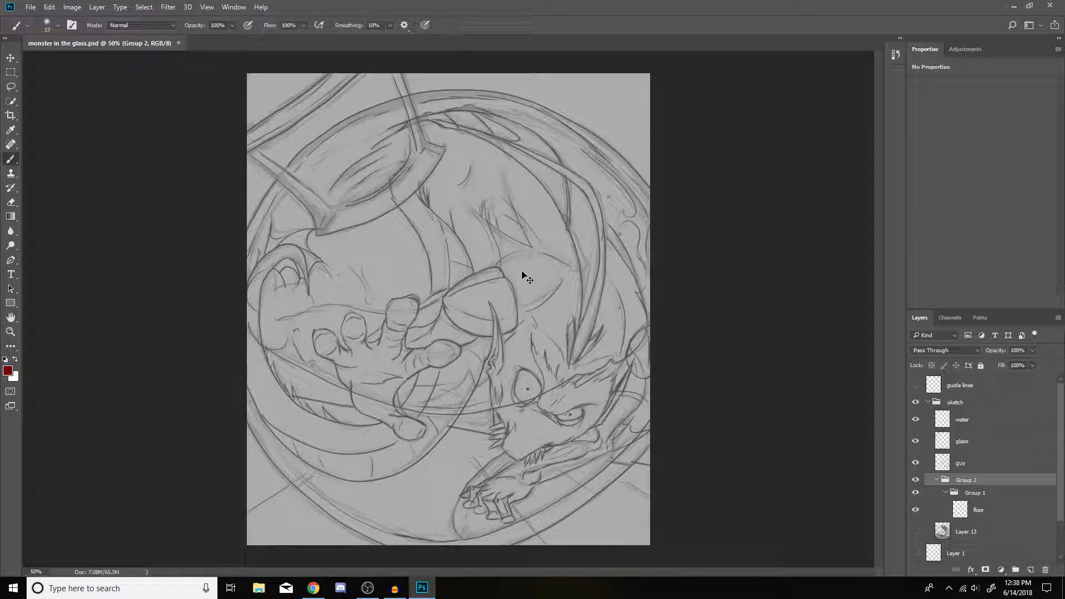
click(979, 429)
Step: Paint a dark red zigzag test stroke across the sketch, undo it, and preview the muted red 583a3a as foreground color
mouse_move(519, 261)
mouse_down()
mouse_move(546, 280)
mouse_move(407, 382)
mouse_up()
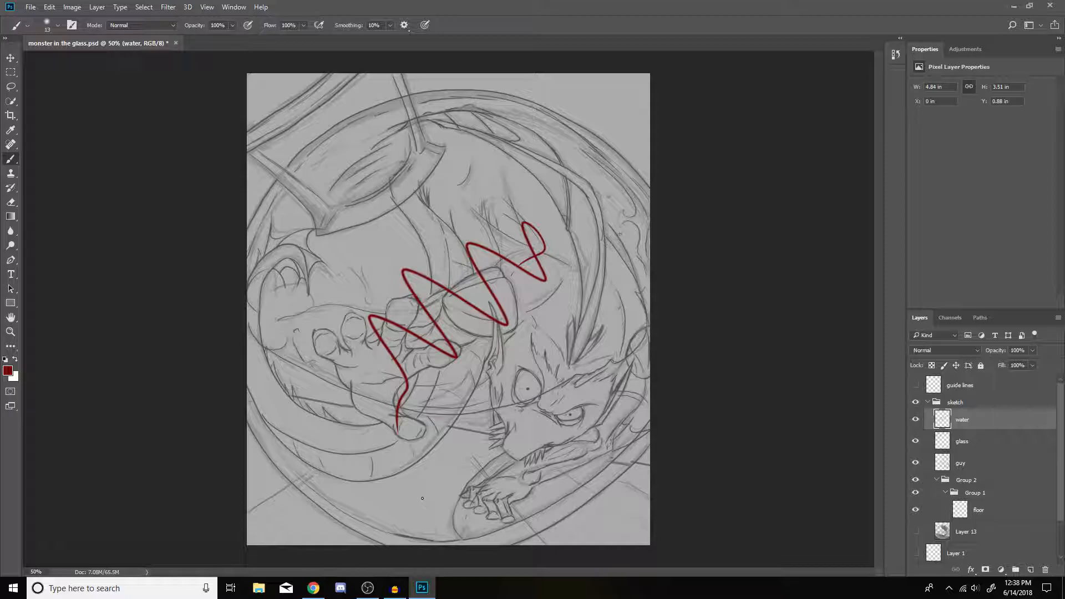
key(ctrl+z)
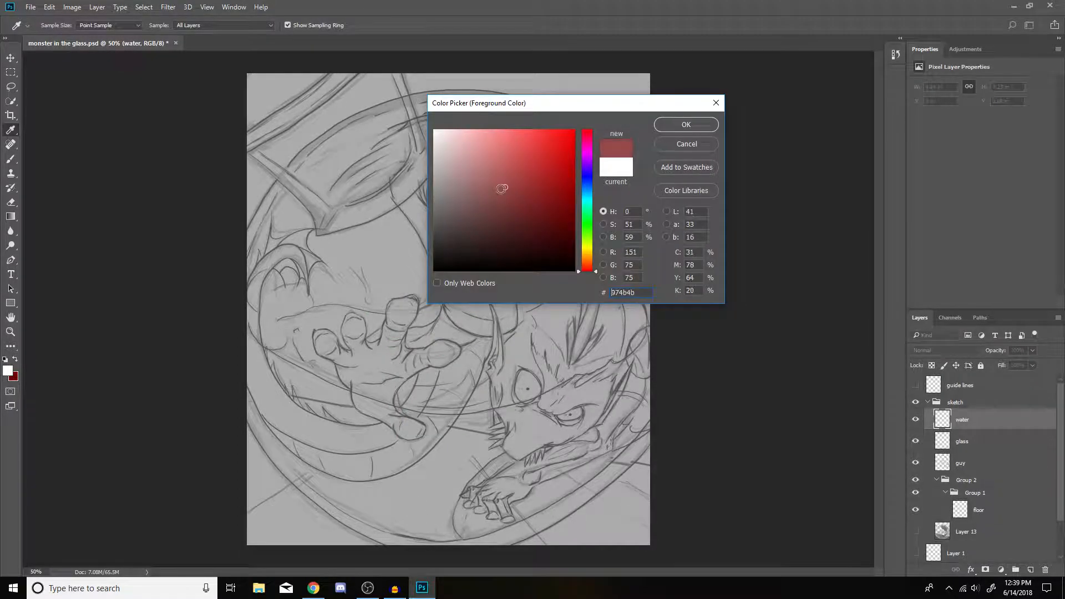
drag(502, 188, 481, 222)
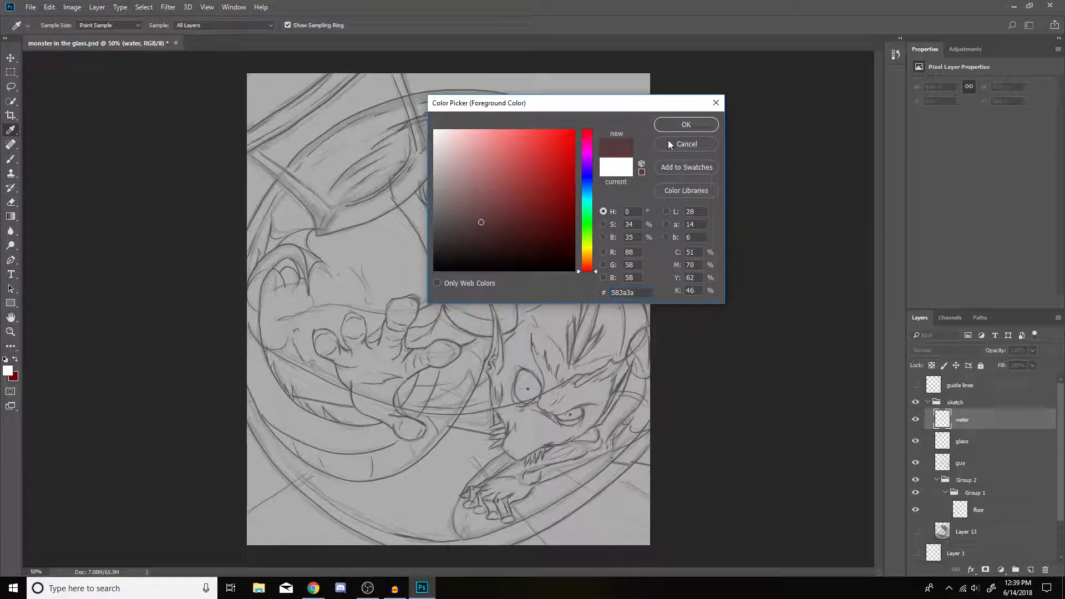
click(716, 103)
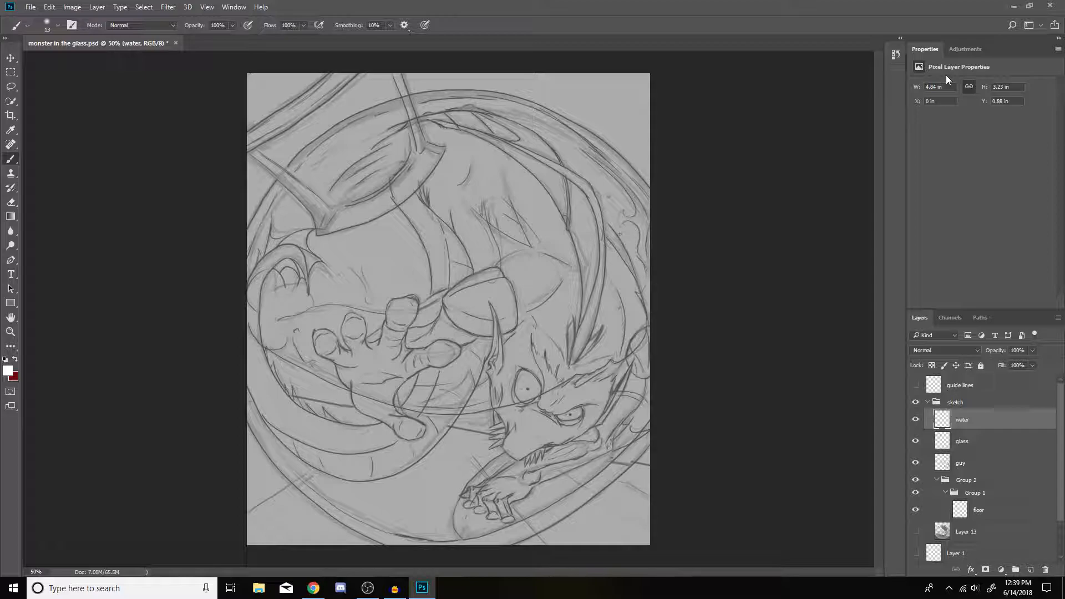
Step: Scribble in white on the water layer, paint over sketch lines with a sampled background grey, and undo these strokes
mouse_move(544, 216)
mouse_down()
mouse_move(491, 205)
mouse_move(497, 339)
mouse_up()
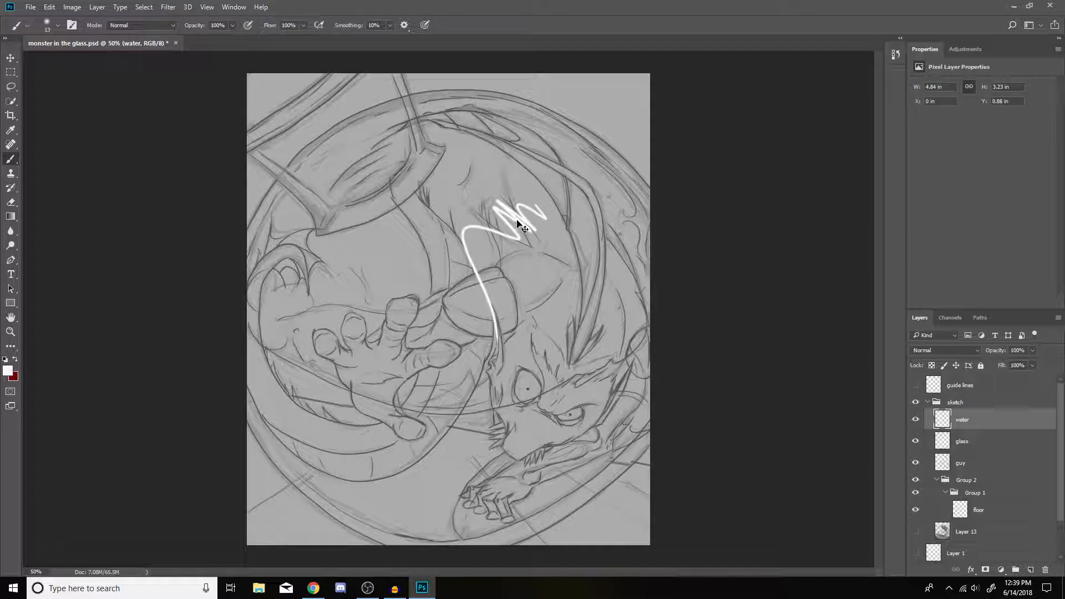
scroll(517, 223, up, 4)
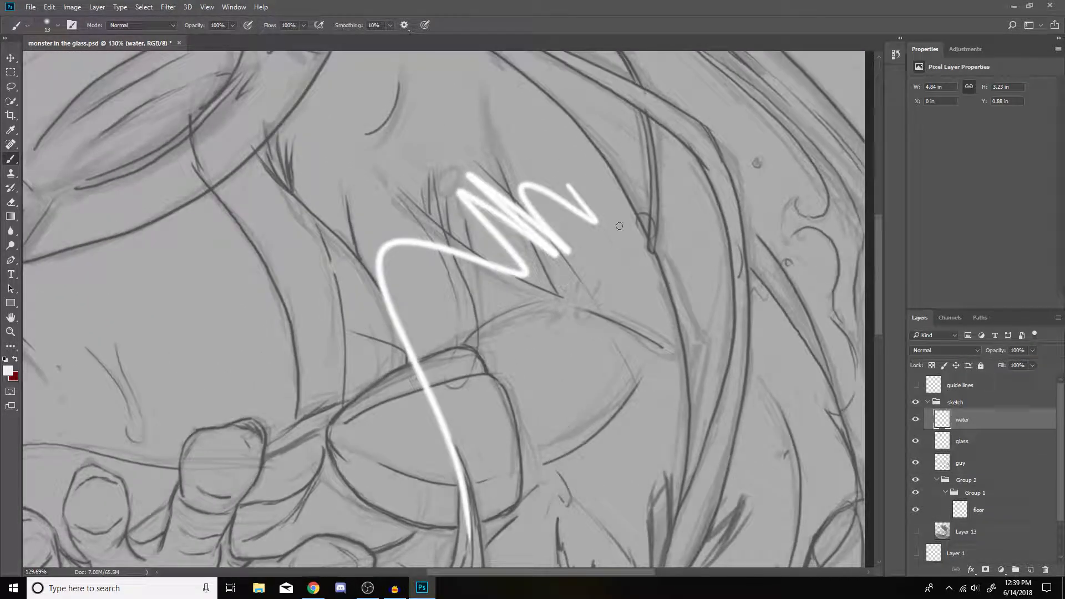
alt+click(693, 264)
mouse_move(723, 239)
mouse_down()
mouse_move(615, 242)
mouse_move(611, 391)
mouse_move(542, 521)
mouse_up()
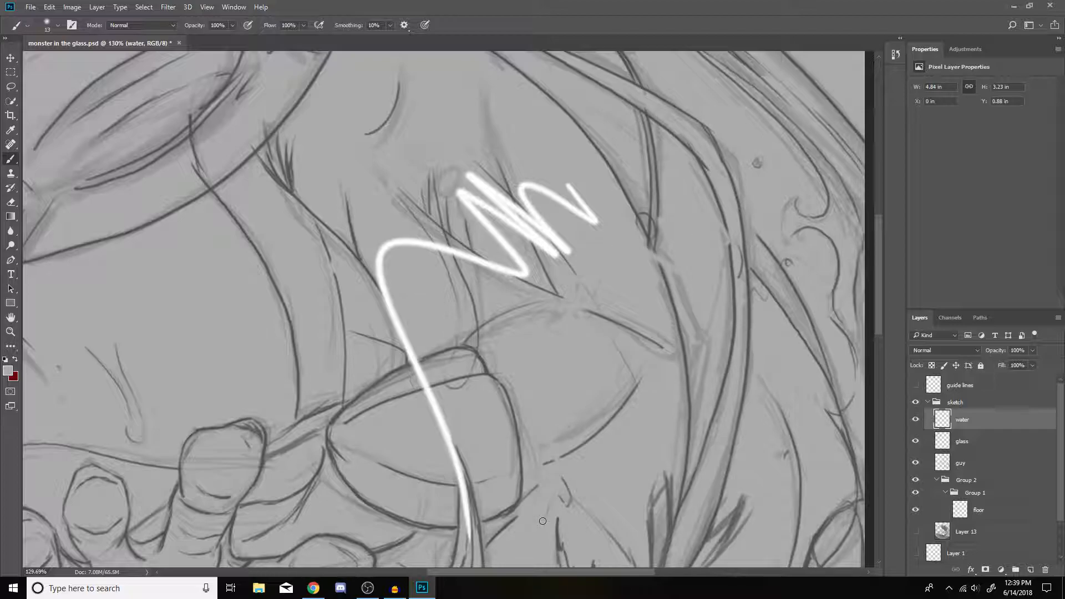
key(ctrl+alt+z)
key(ctrl+alt+z)
key(ctrl+alt+z)
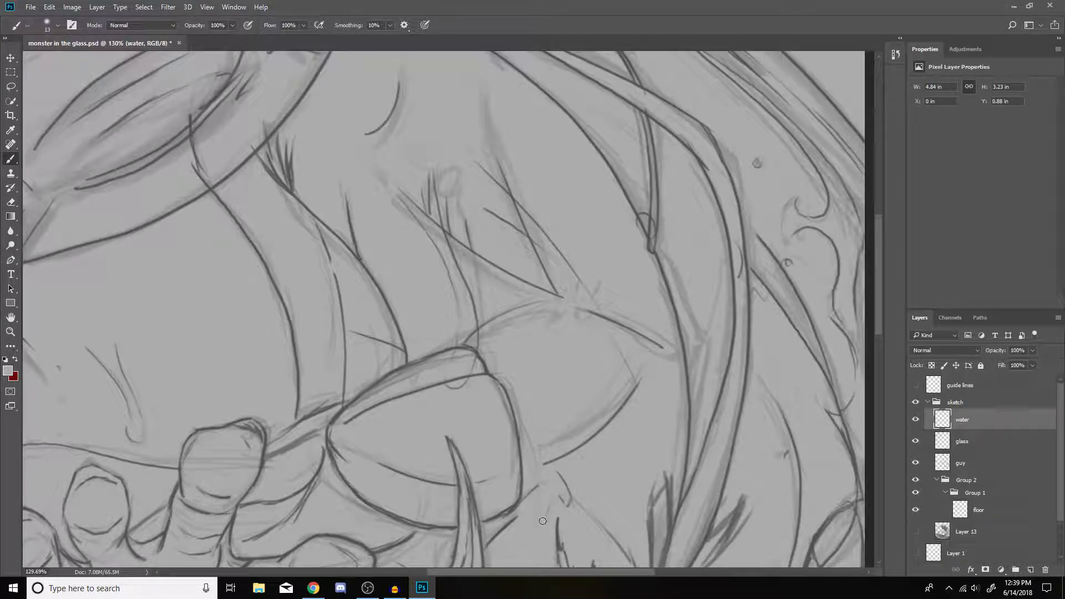
Step: Undock and close the Properties and Adjustments panels, and check the adjustment layer types offered for the layers
scroll(416, 295, down, 8)
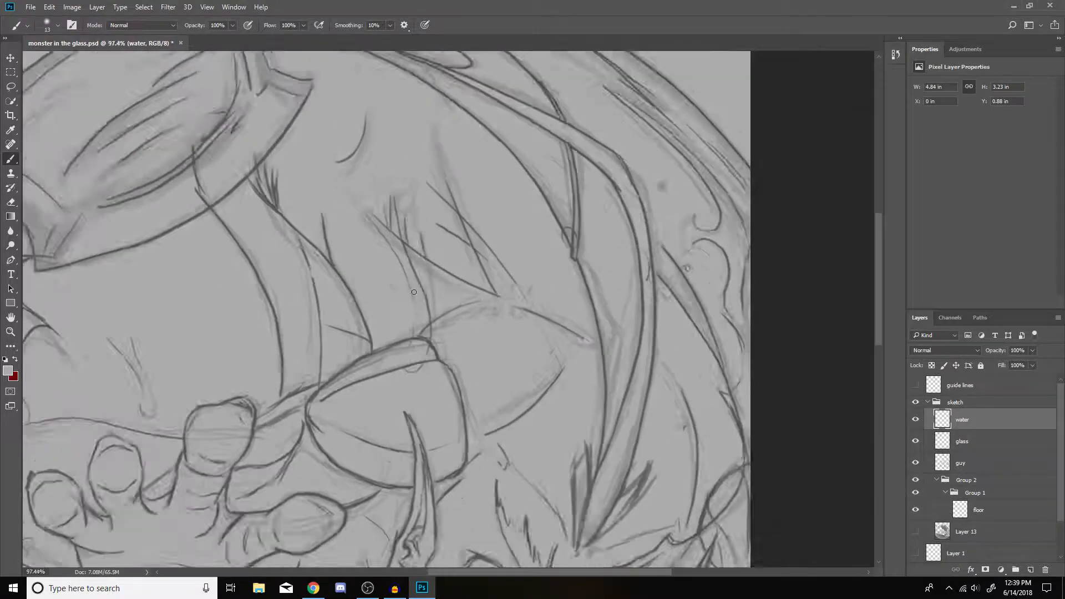
scroll(412, 268, down, 2)
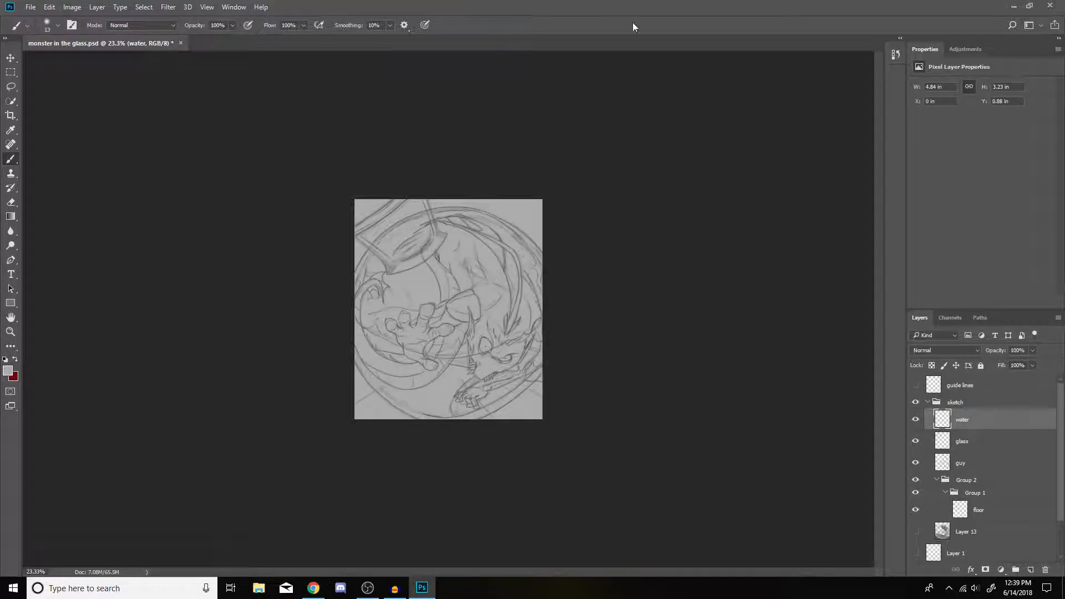
drag(923, 49, 573, 129)
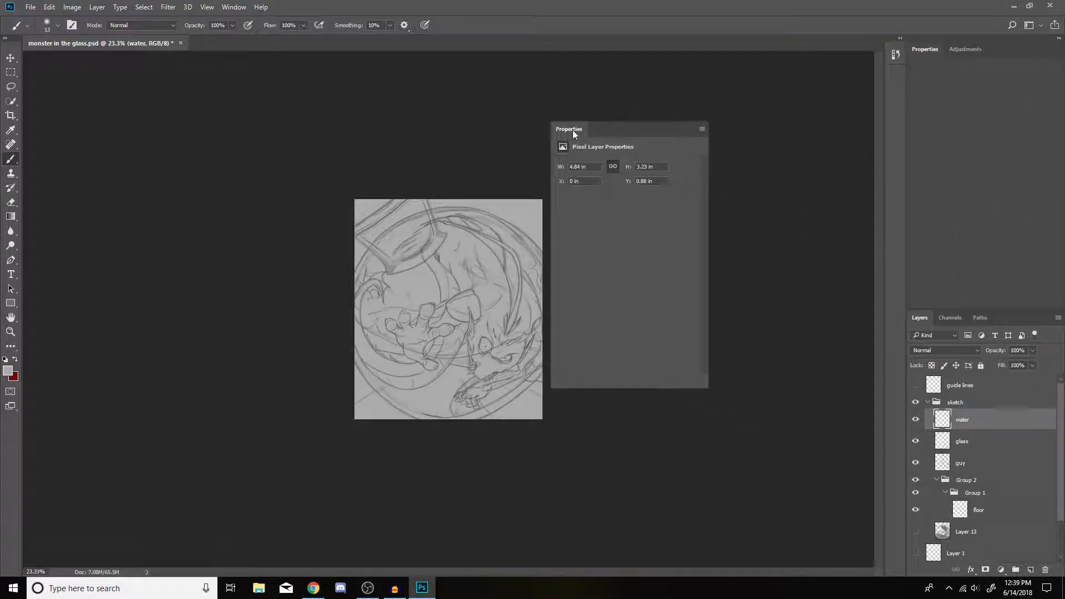
click(703, 118)
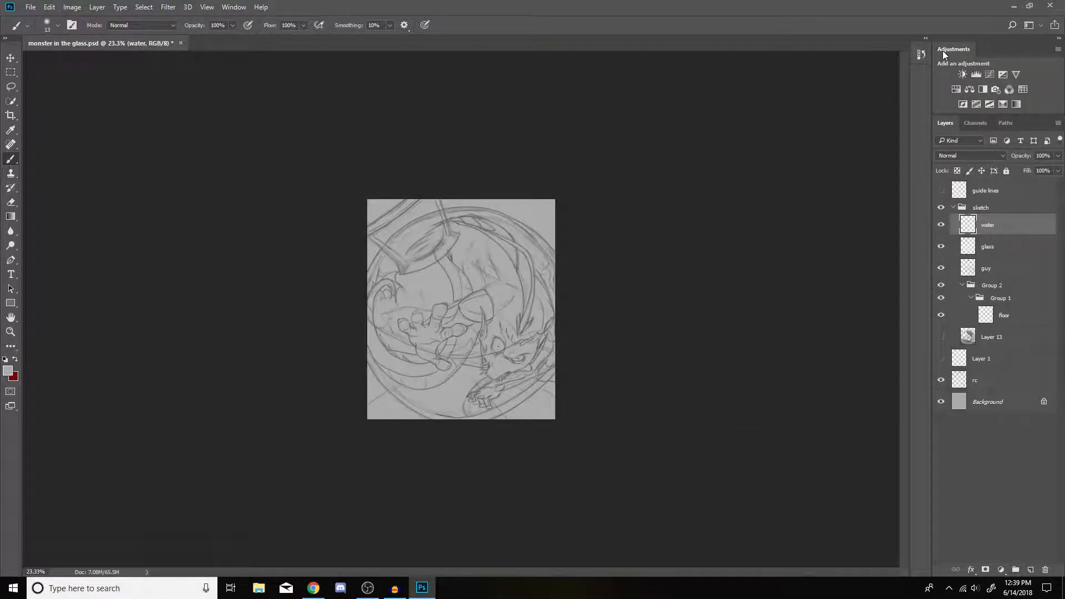
drag(965, 51, 508, 131)
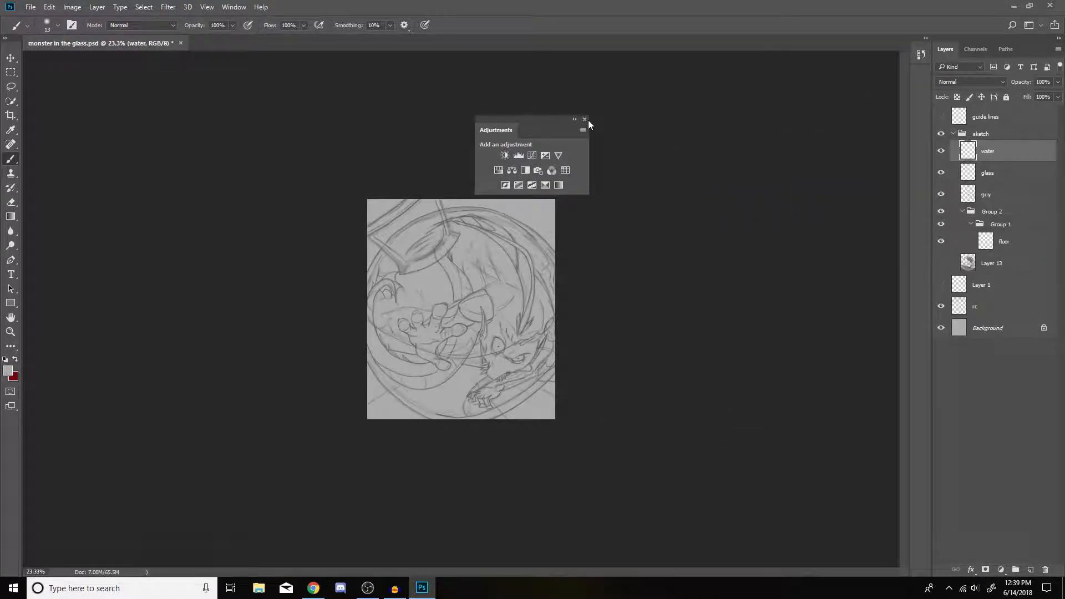
click(585, 120)
click(1000, 569)
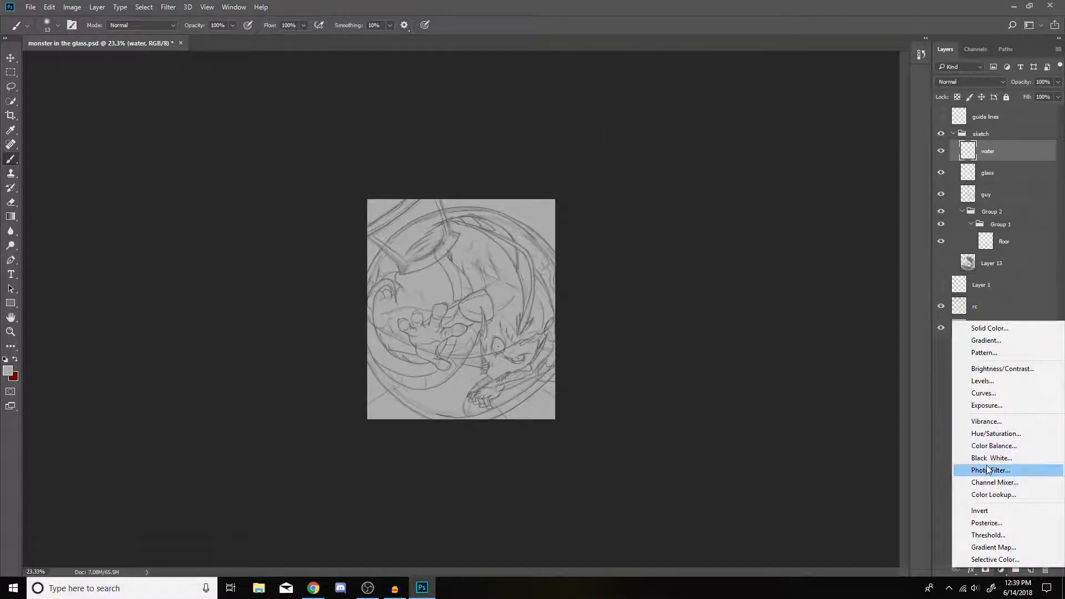
click(814, 278)
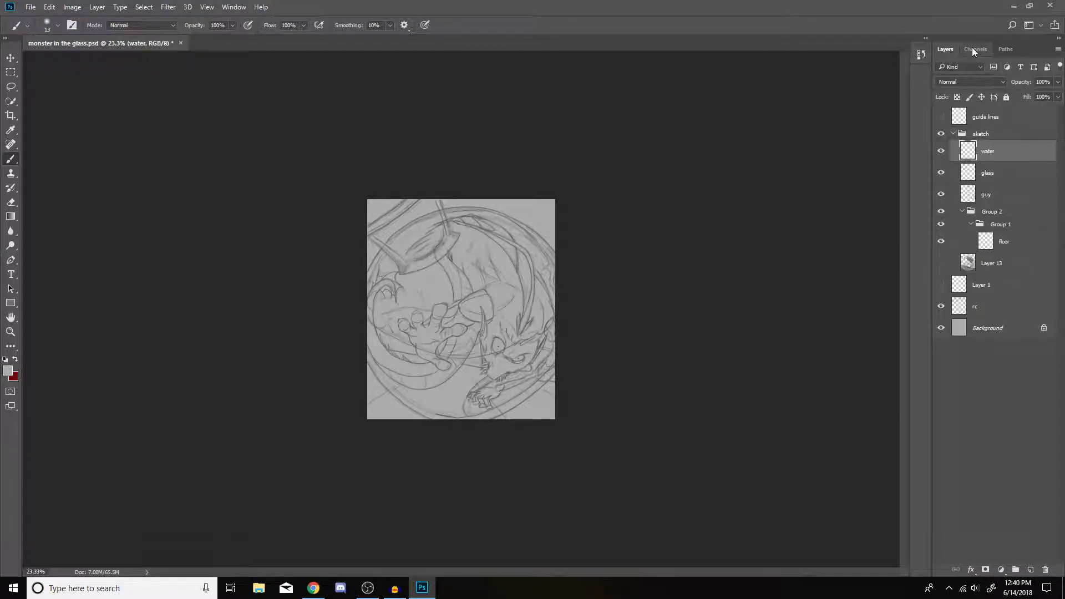
Step: Undock and close the Paths panel, and isolate the Blue channel
drag(1006, 48, 633, 128)
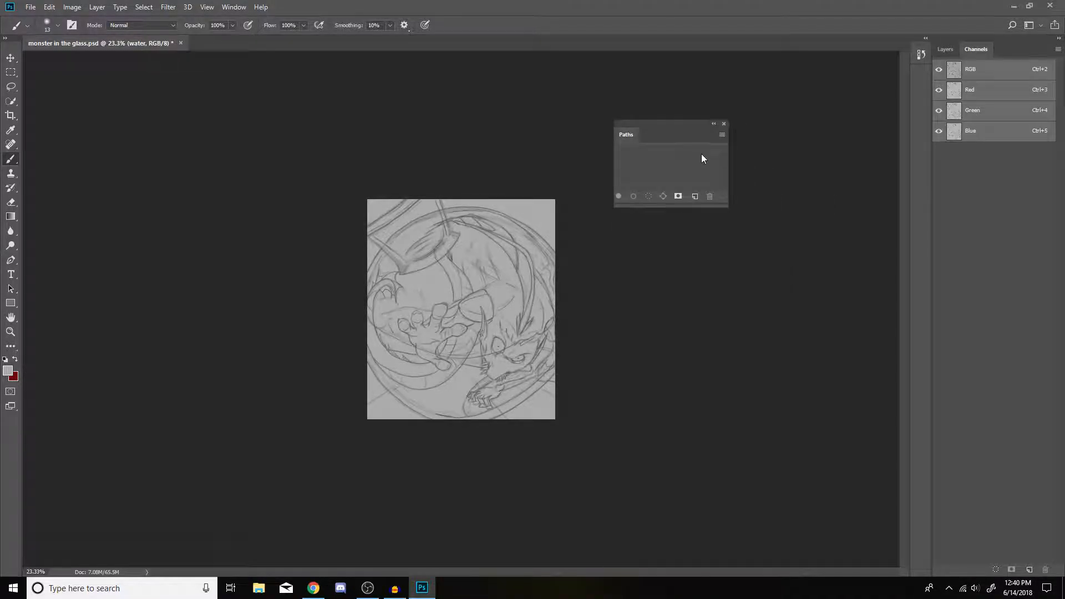
click(724, 124)
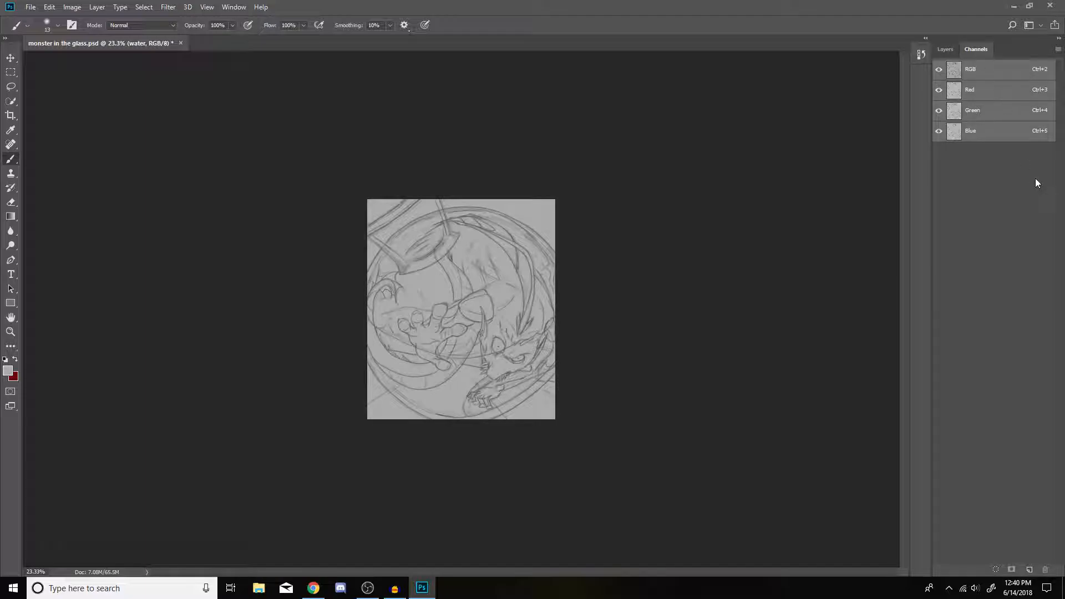
click(998, 132)
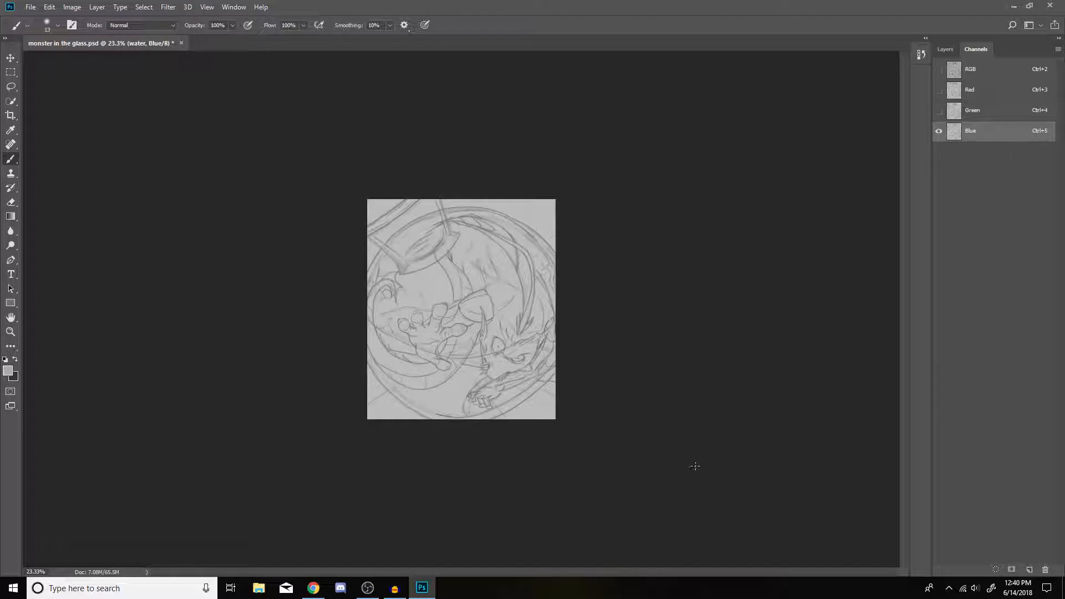
Step: Try to marquee-select the artwork in the Blue channel and shift it with Free Transform, and select the whole canvas
click(11, 72)
mouse_move(339, 177)
mouse_down()
mouse_move(765, 495)
mouse_move(766, 483)
mouse_up()
key(ctrl+t)
drag(435, 297, 455, 283)
drag(533, 282, 561, 302)
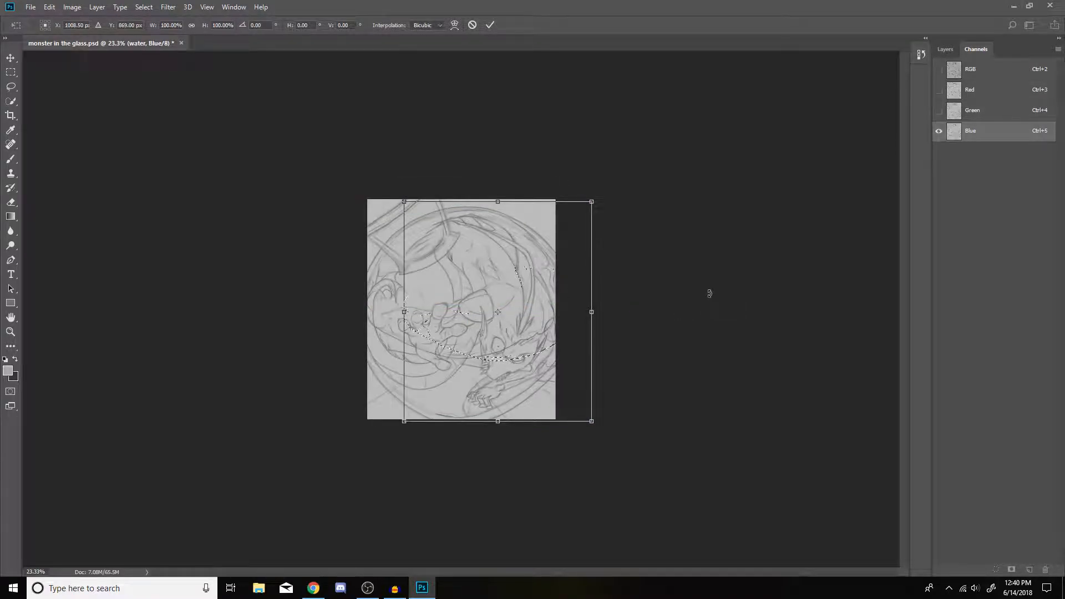
key(Return)
key(ctrl+a)
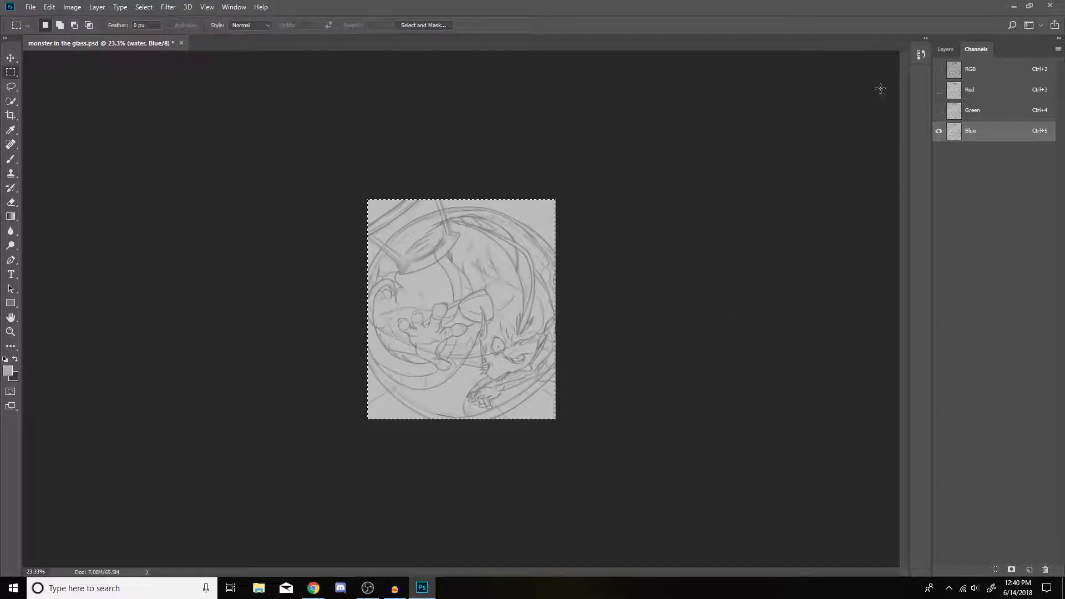
Step: Return to the layer list, clear the canvas selection, and expand the History panel
click(945, 50)
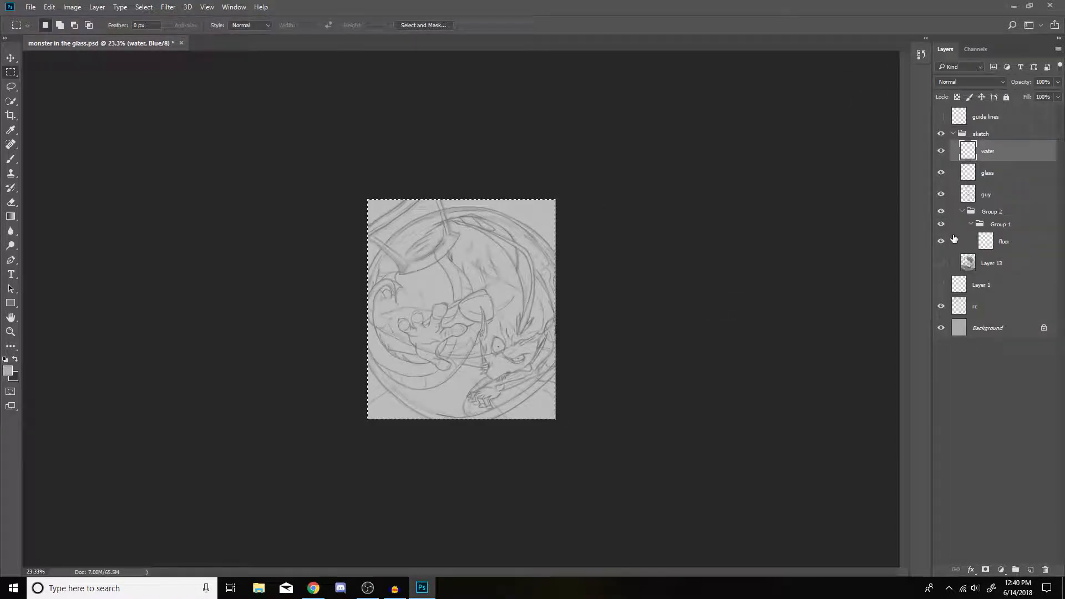
key(ctrl+d)
click(920, 53)
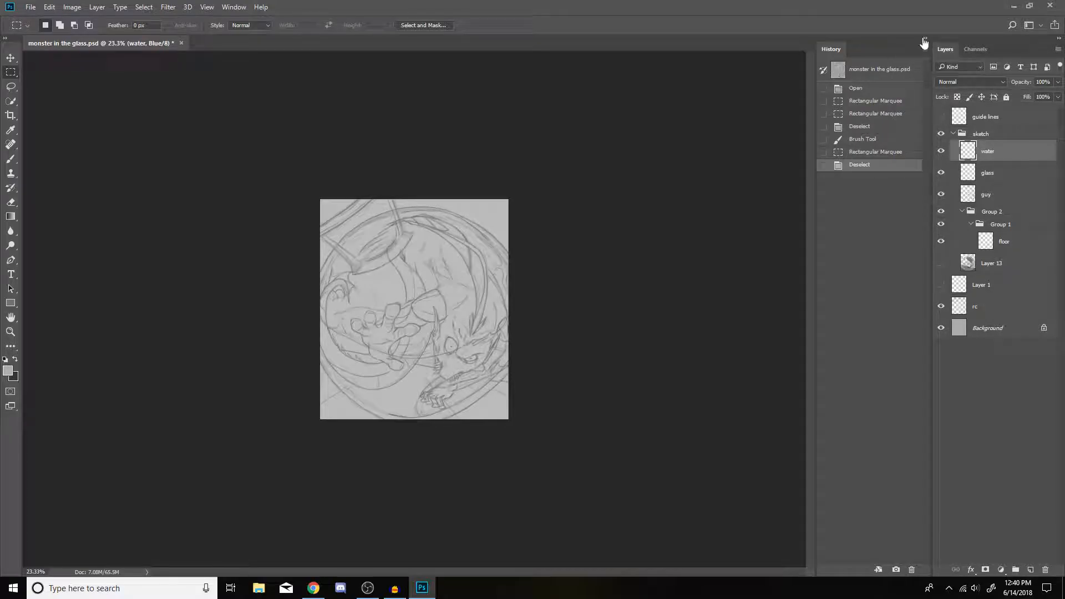
Step: Group the History panel with the Layers and Channels panels, and bring the layer list to the front
click(924, 38)
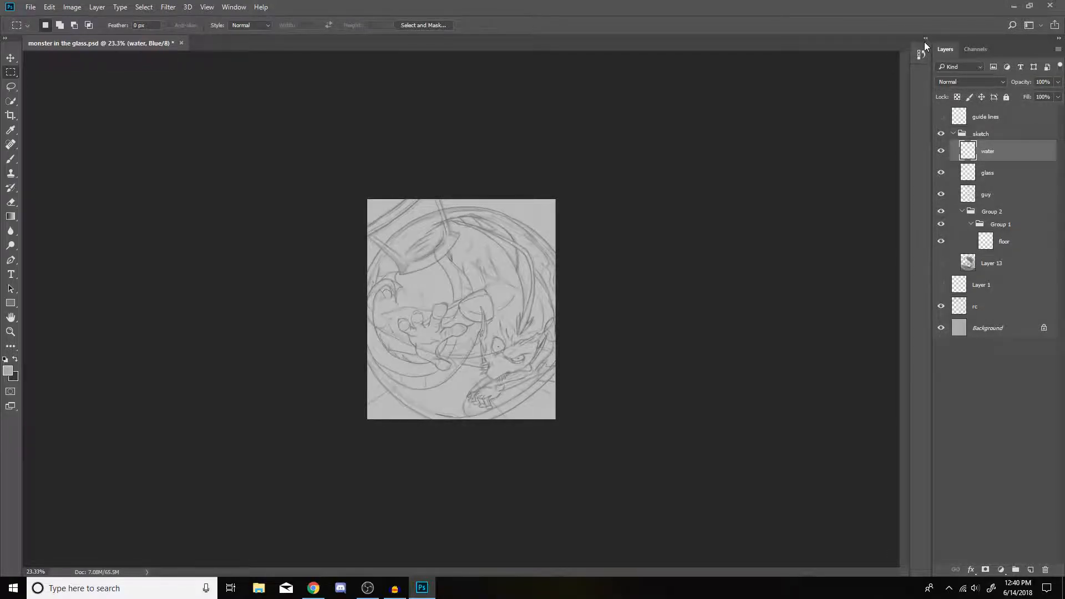
click(927, 39)
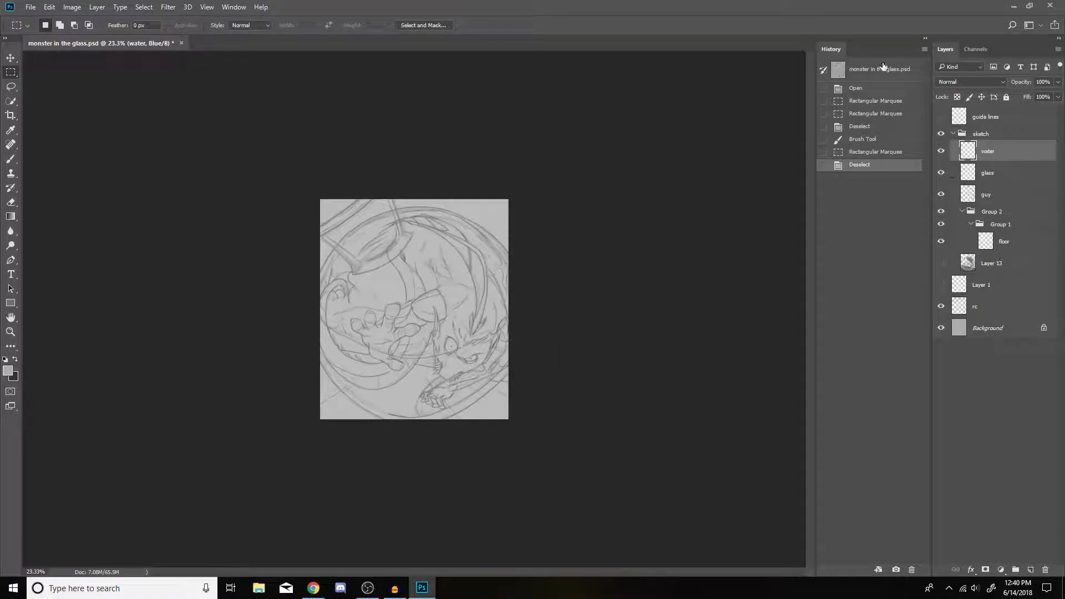
drag(836, 51, 1006, 46)
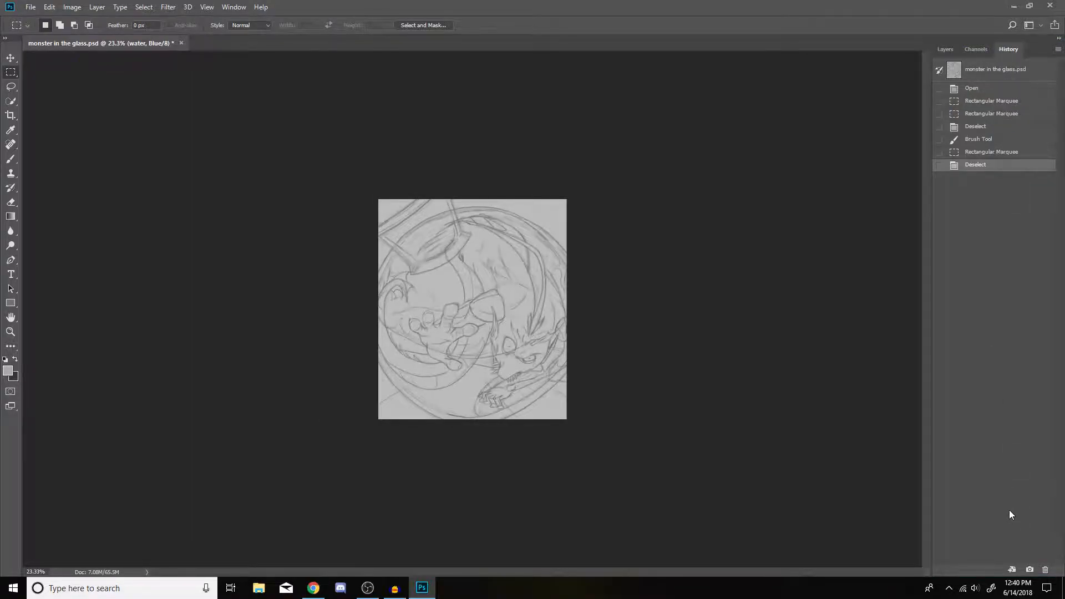
click(946, 49)
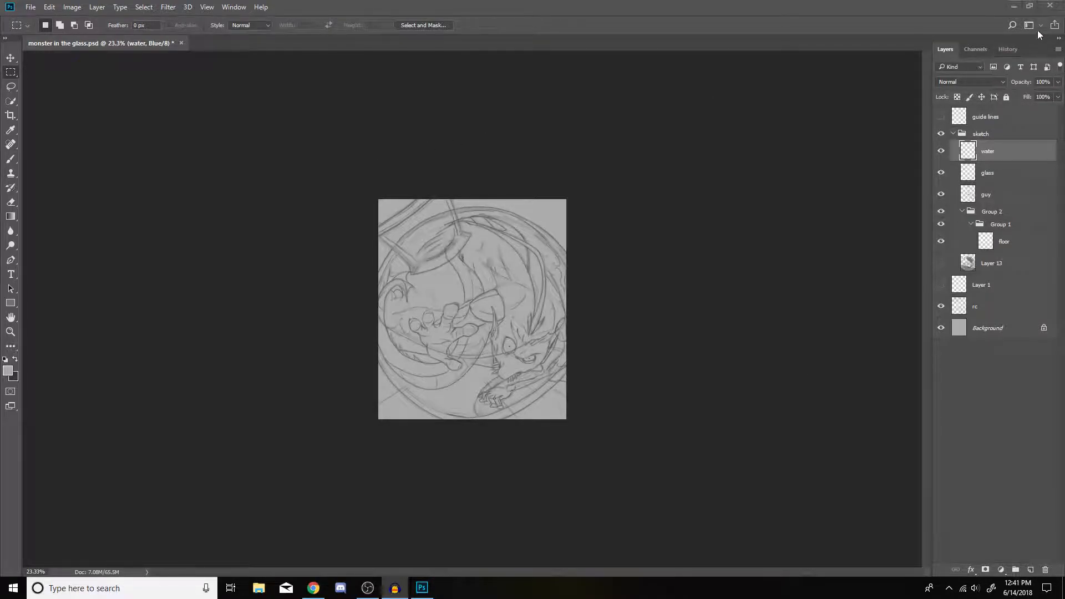
Step: Undock the Layers panel group and the toolbar so they float over the workspace, and lengthen the Layers panel to fit every layer
drag(1039, 38, 963, 74)
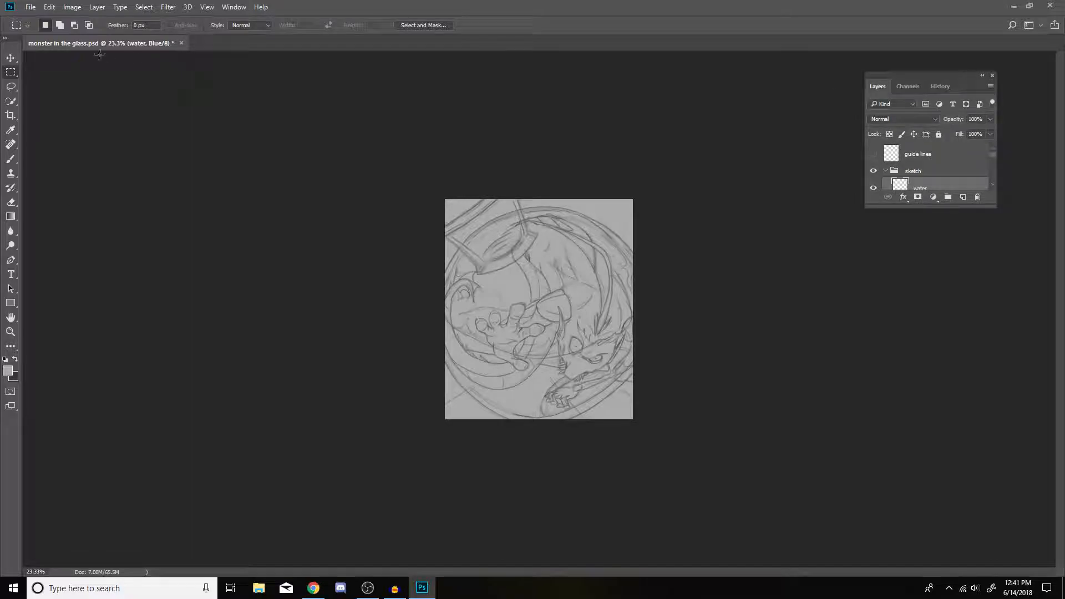
drag(14, 48, 25, 109)
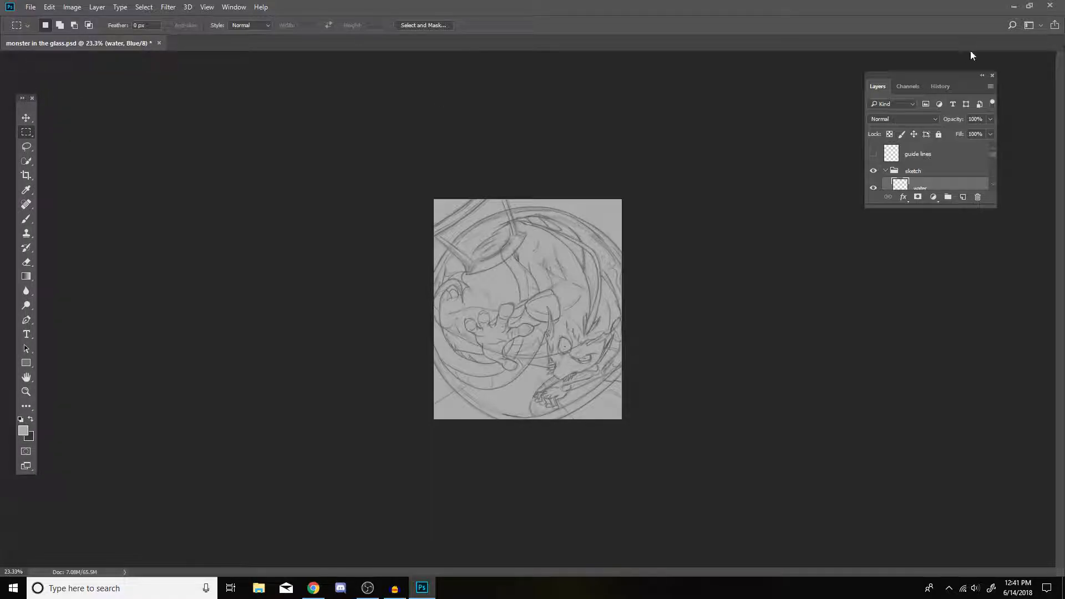
drag(970, 207, 937, 521)
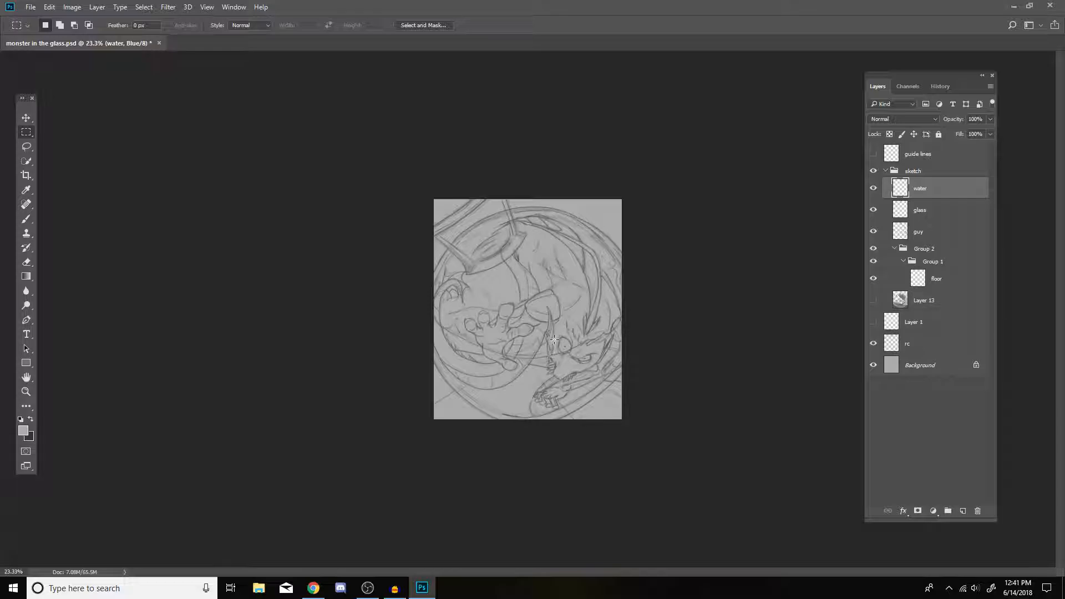
alt+scroll(585, 323, up, 3)
alt+scroll(585, 323, up, 10)
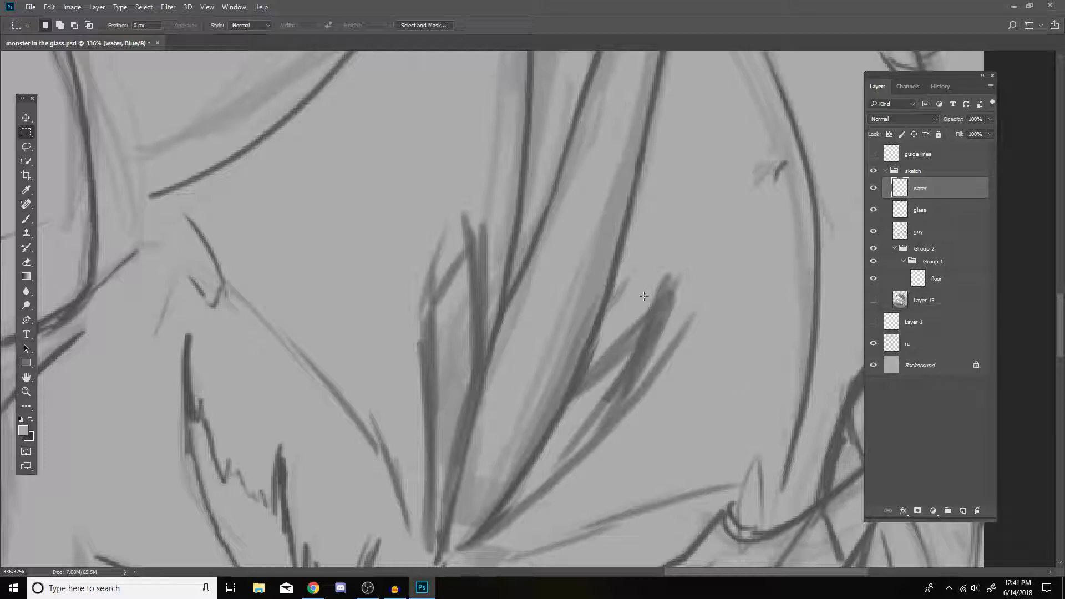
scroll(621, 291, right, 1)
scroll(621, 292, down, 12)
scroll(560, 309, up, 3)
scroll(560, 309, down, 2)
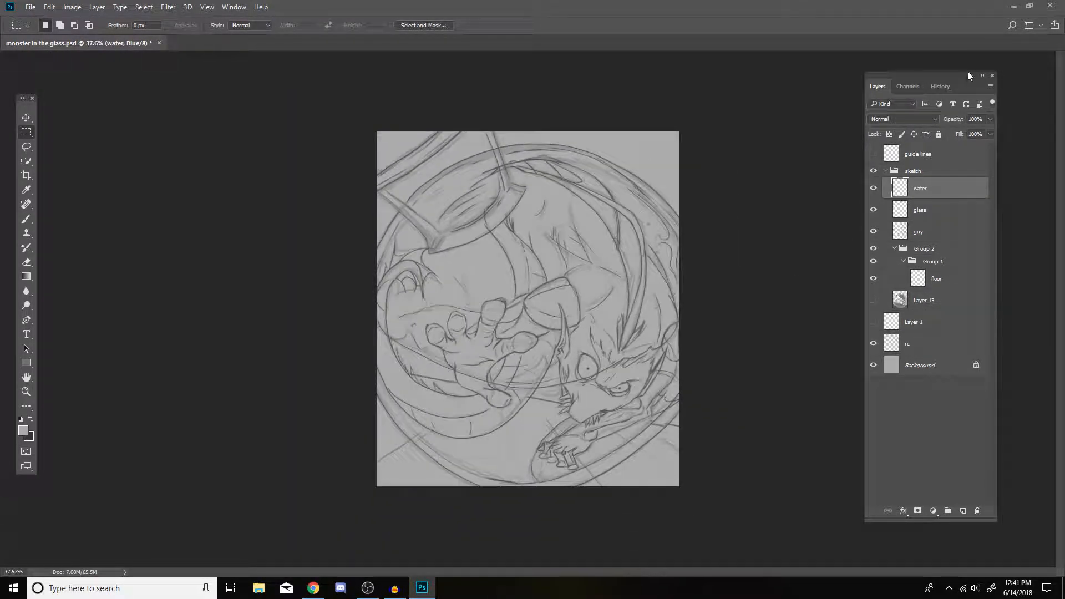
Step: Shift the floating Layers panel slightly away from the artwork and extend its height
drag(968, 75, 981, 69)
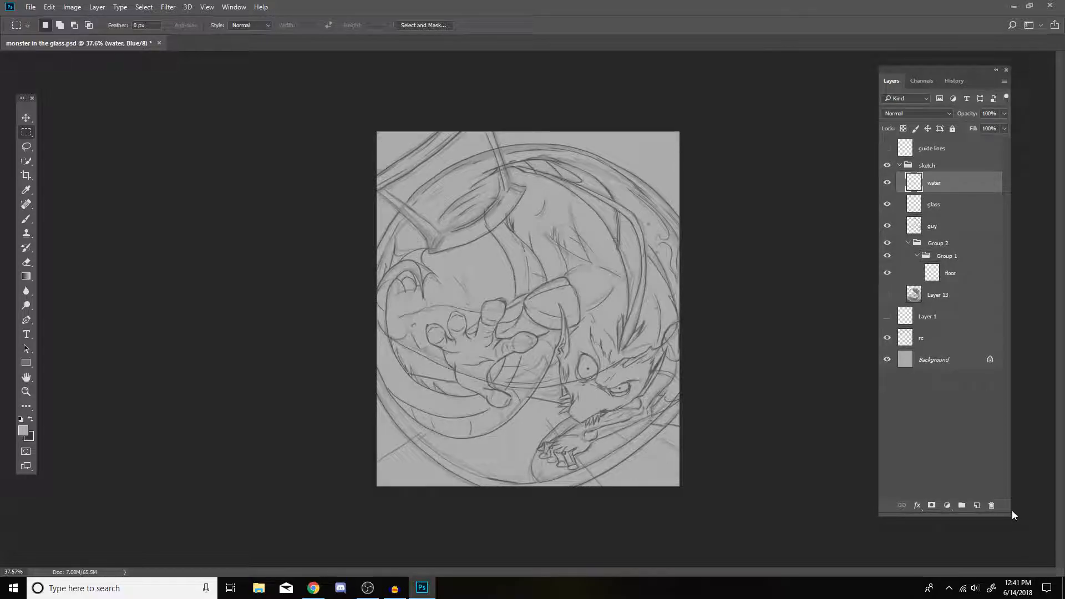
drag(1005, 514, 1005, 548)
mouse_move(951, 66)
mouse_down()
mouse_move(968, 49)
mouse_move(944, 53)
mouse_move(949, 60)
mouse_up()
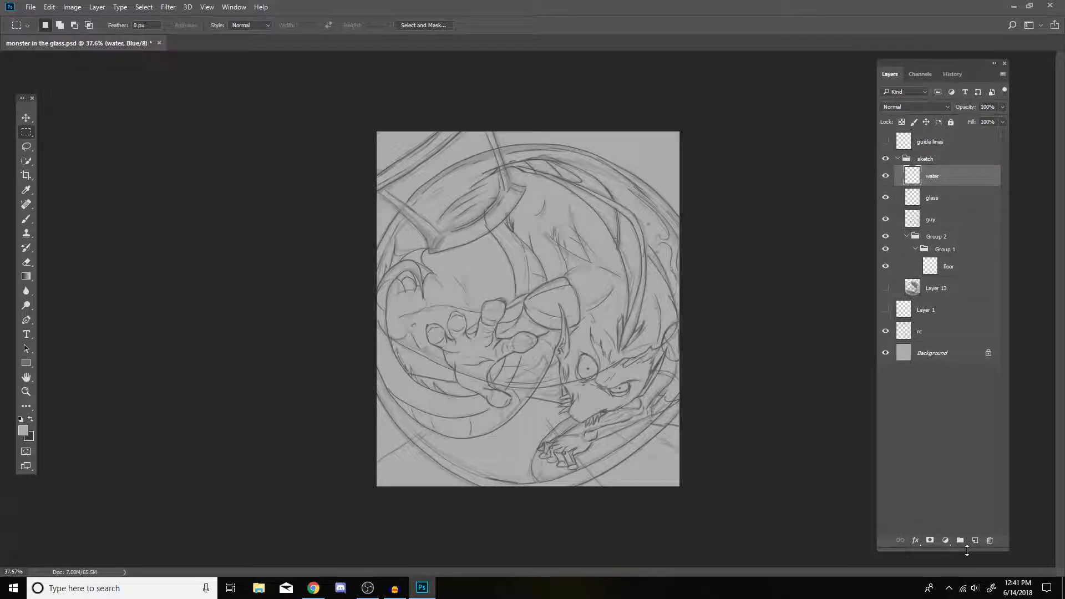
Step: Try the Layers panel at a much shorter height while browsing its list, and extend it back to full height
drag(967, 543, 974, 216)
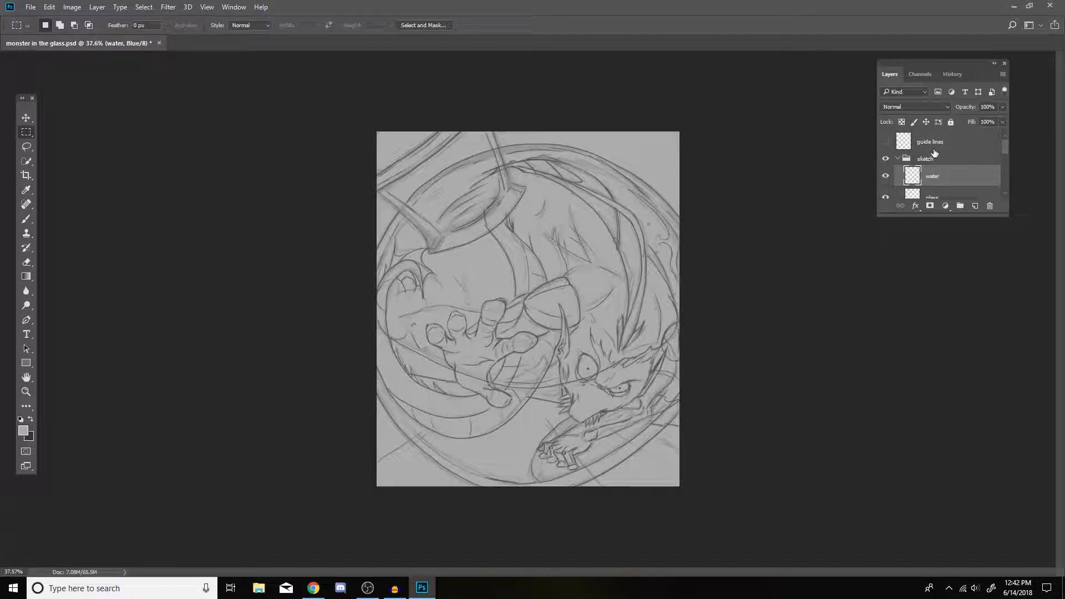
scroll(938, 160, down, 5)
scroll(946, 190, up, 5)
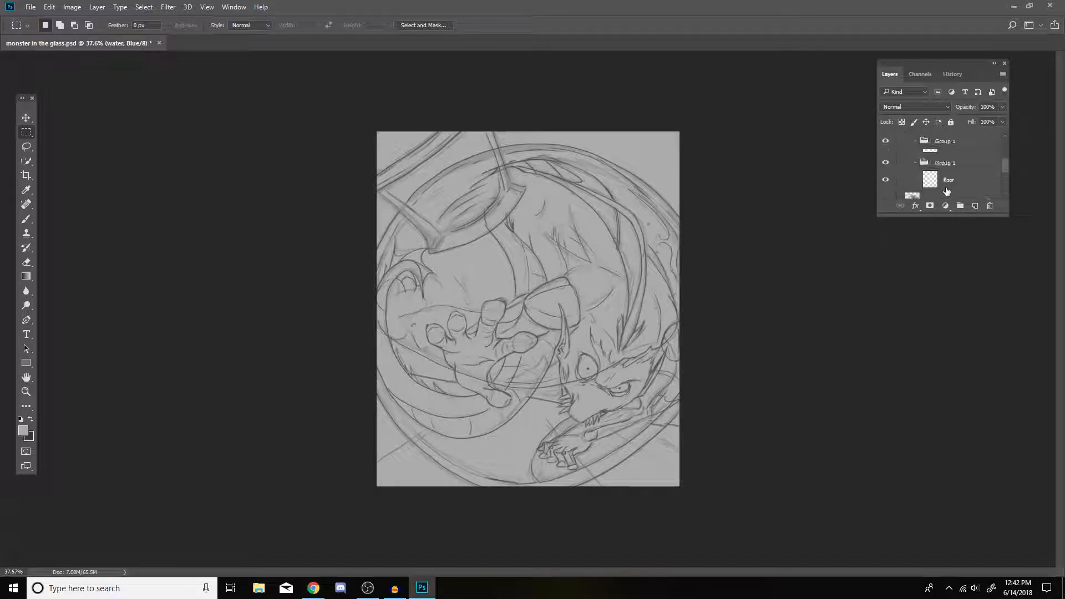
scroll(946, 190, up, 2)
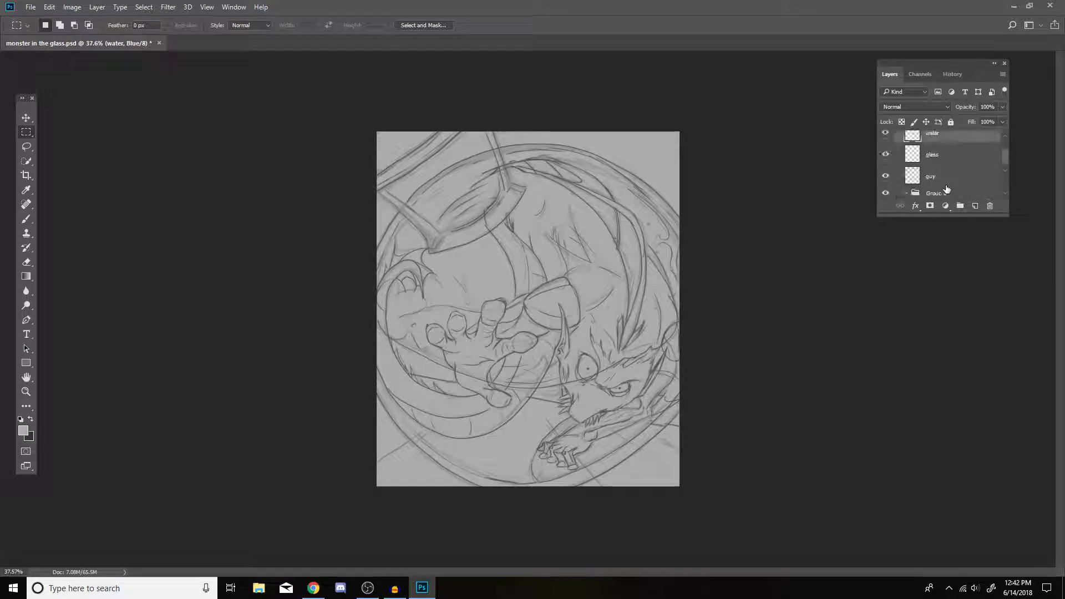
drag(973, 215, 990, 560)
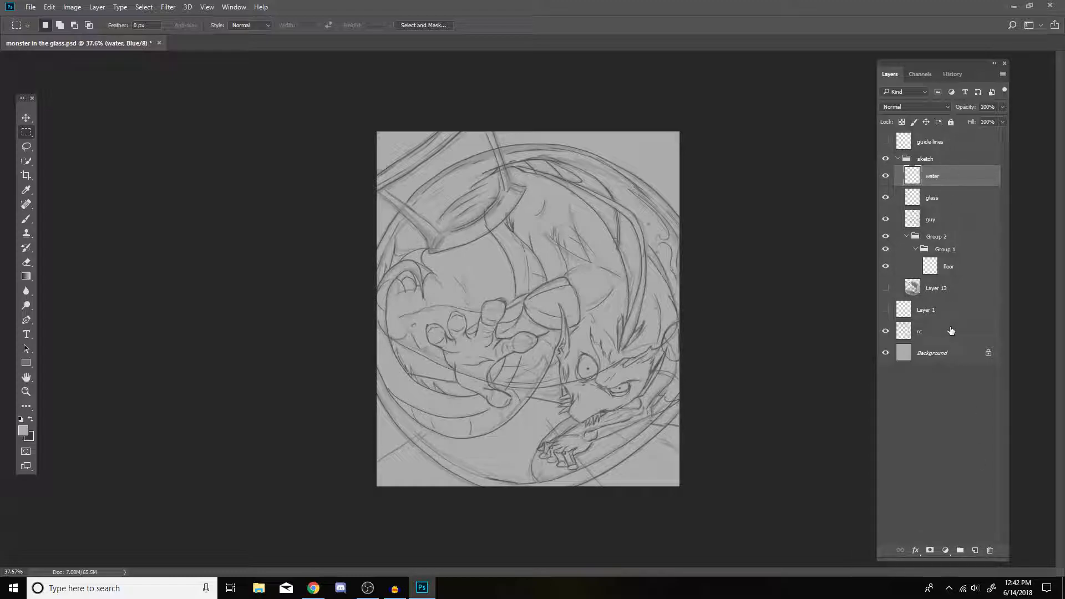
Step: Show the Color panel, enlarge it to demonstrate its bigger color field, and close it again
click(313, 587)
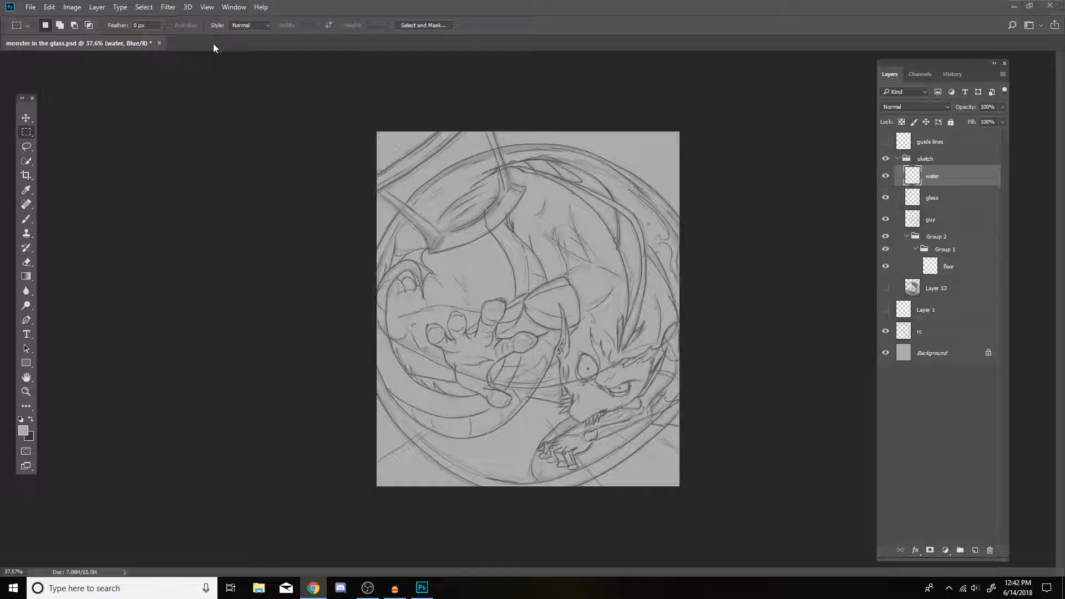
click(232, 7)
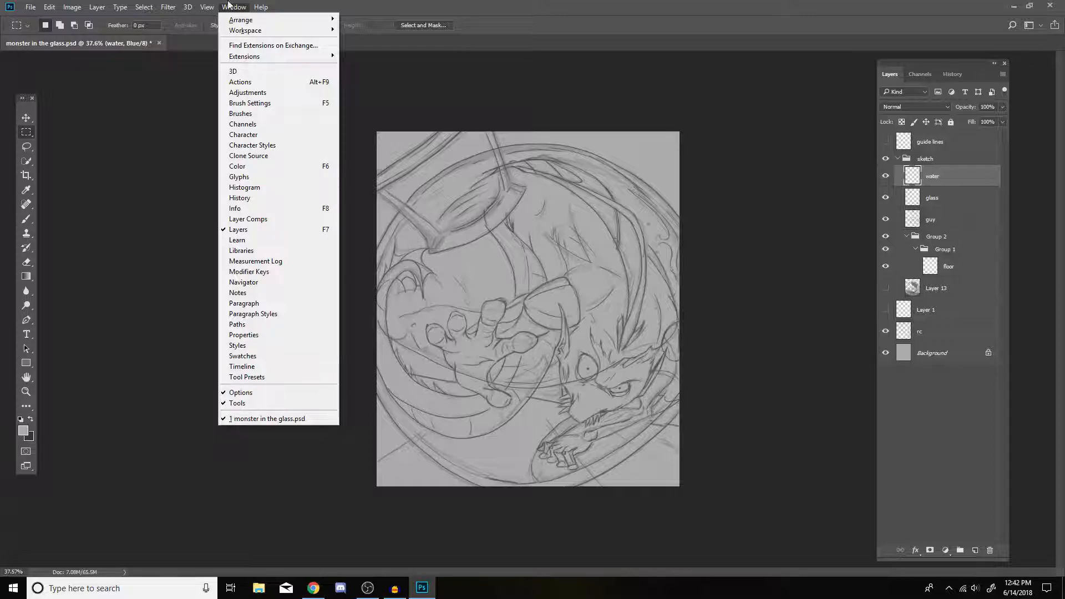
click(257, 169)
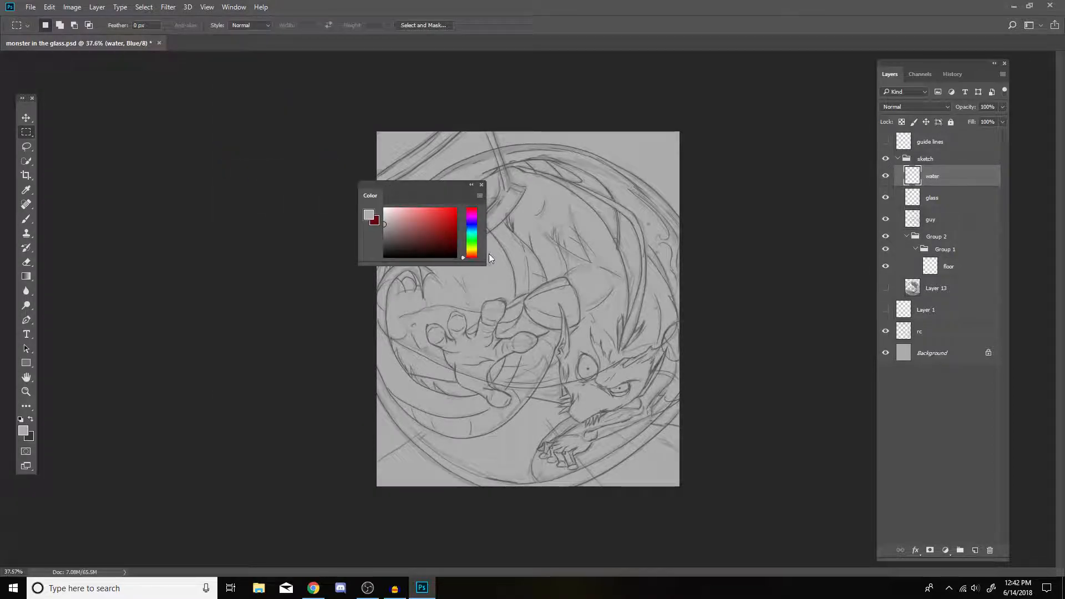
drag(481, 262, 535, 392)
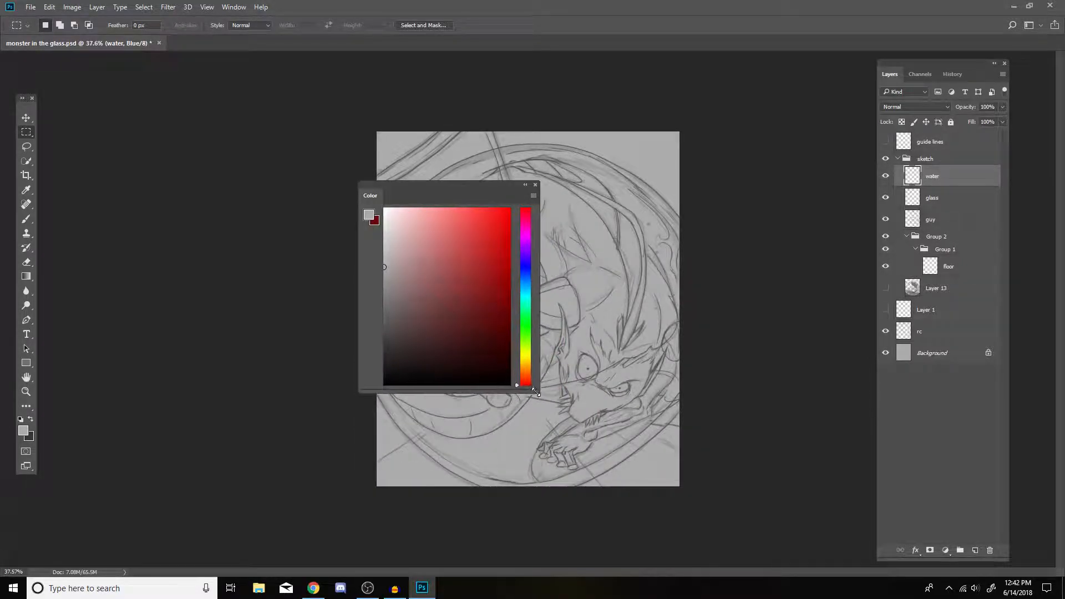
click(535, 184)
Step: Open the Navigator panel, place it enlarged beside the floating toolbar, and magnify the artwork to about 521% with its zoom slider
click(232, 7)
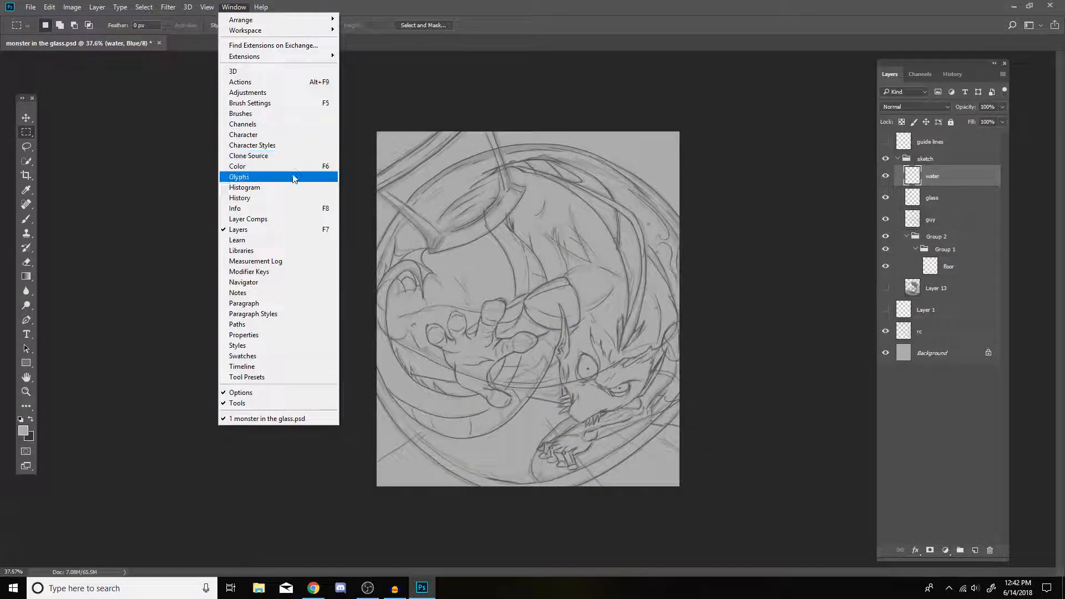
click(302, 282)
drag(952, 66, 396, 126)
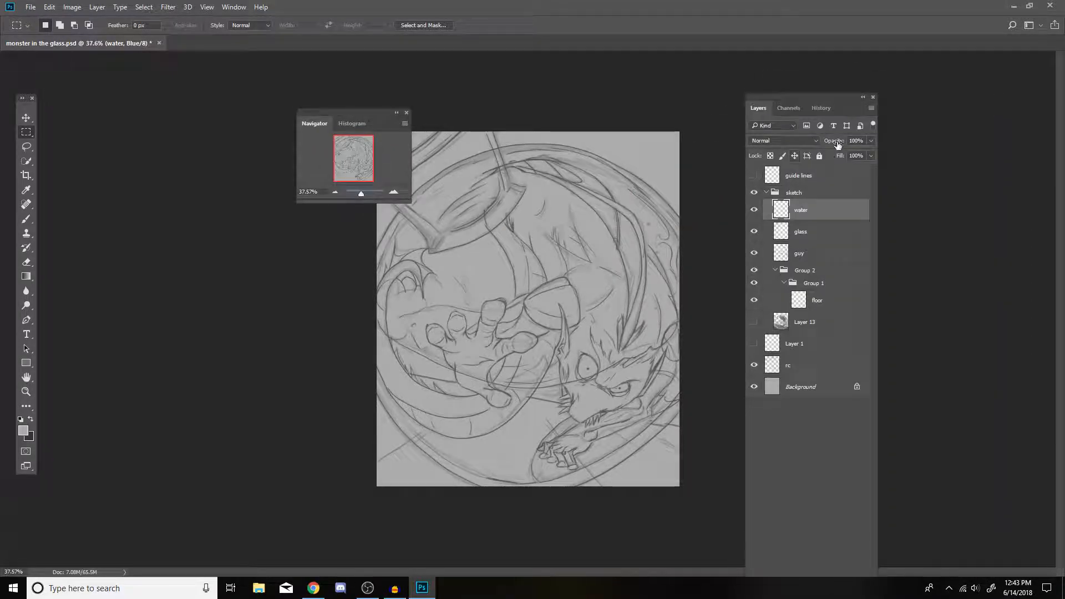
drag(816, 97, 950, 64)
drag(361, 113, 102, 95)
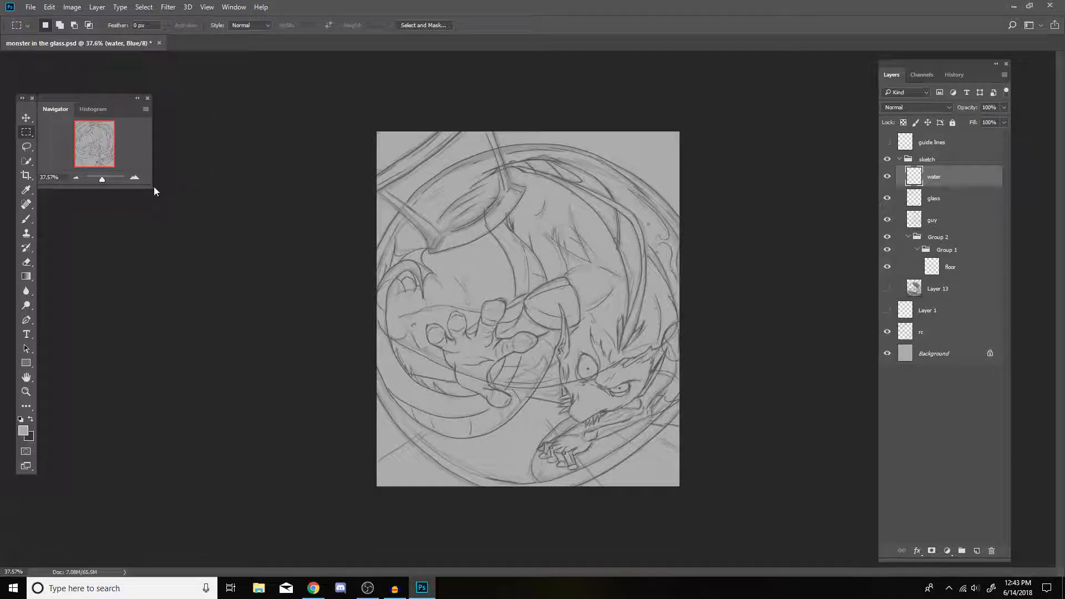
drag(151, 188, 188, 323)
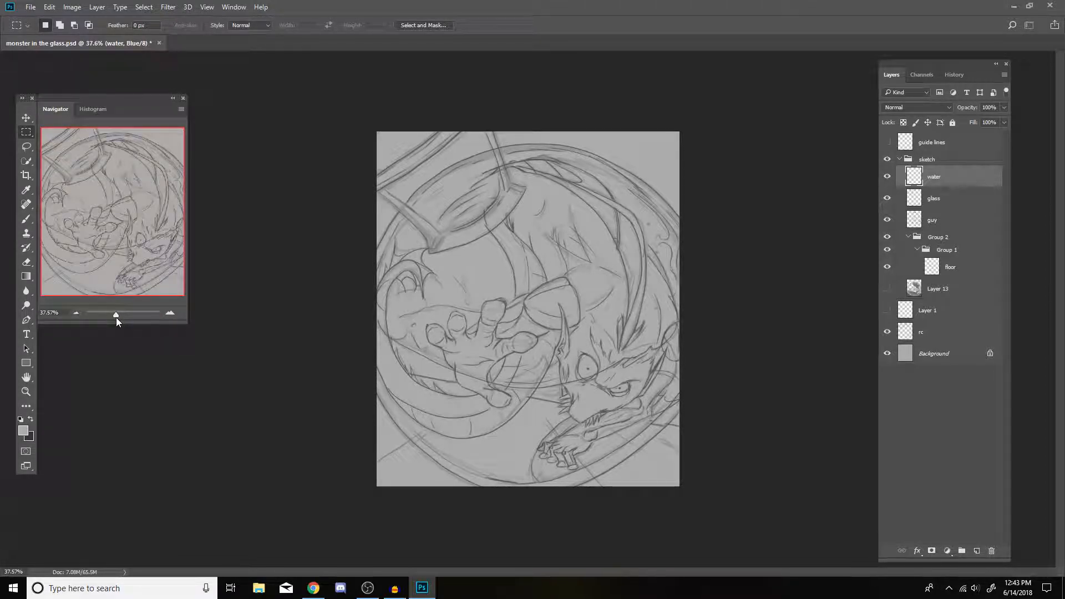
mouse_move(116, 315)
mouse_down()
mouse_move(139, 312)
mouse_move(108, 304)
mouse_move(119, 310)
mouse_up()
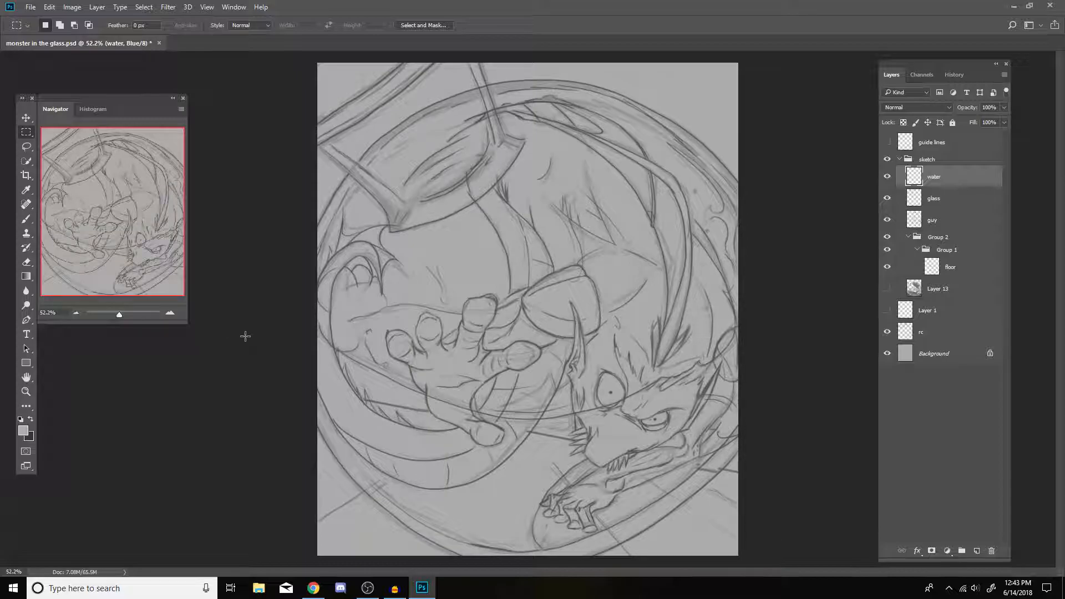
drag(119, 314, 141, 315)
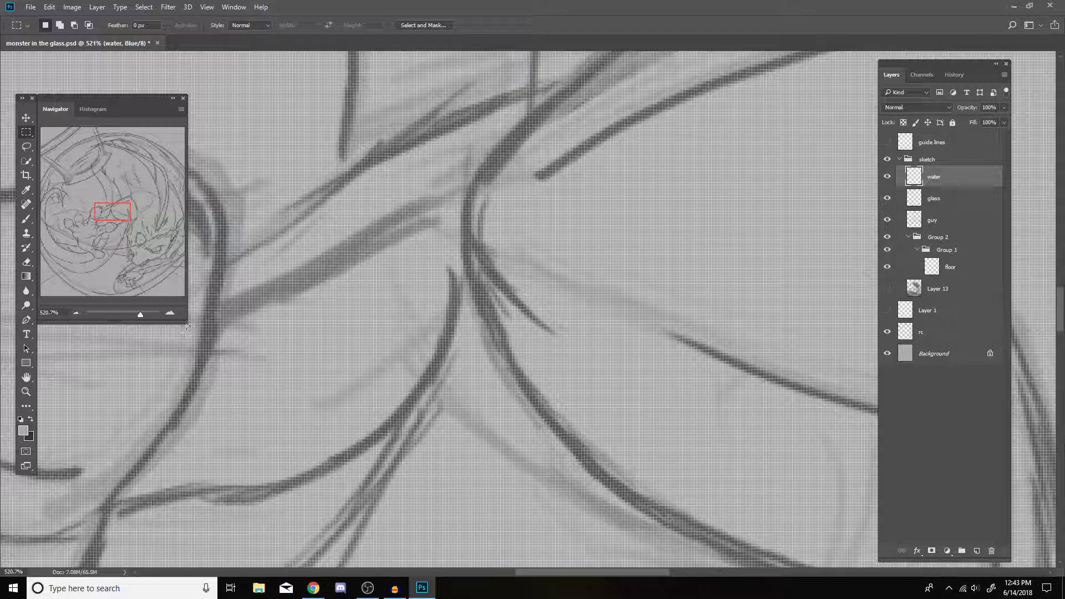
Step: Shrink the Navigator panel slightly, and detach and close the Histogram panel grouped with it
drag(187, 323, 170, 285)
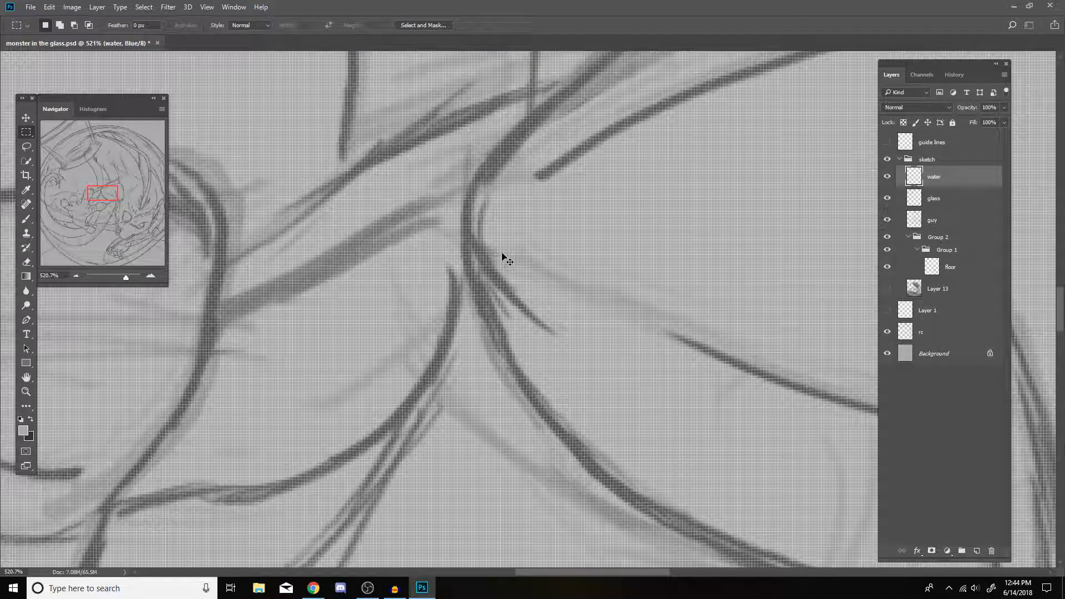
scroll(504, 256, down, 10)
scroll(498, 240, down, 2)
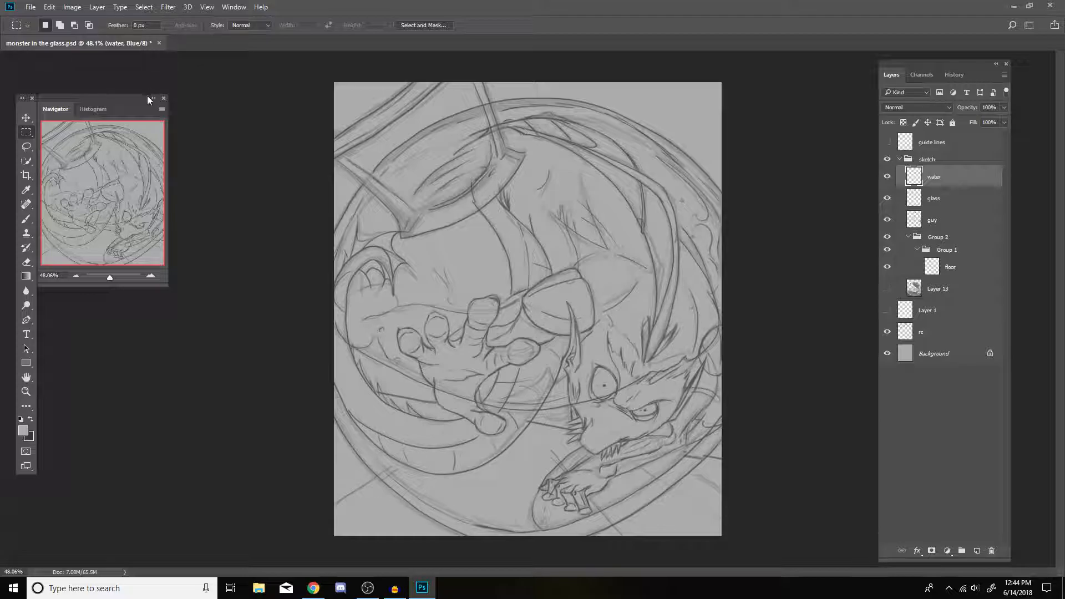
drag(98, 108, 324, 150)
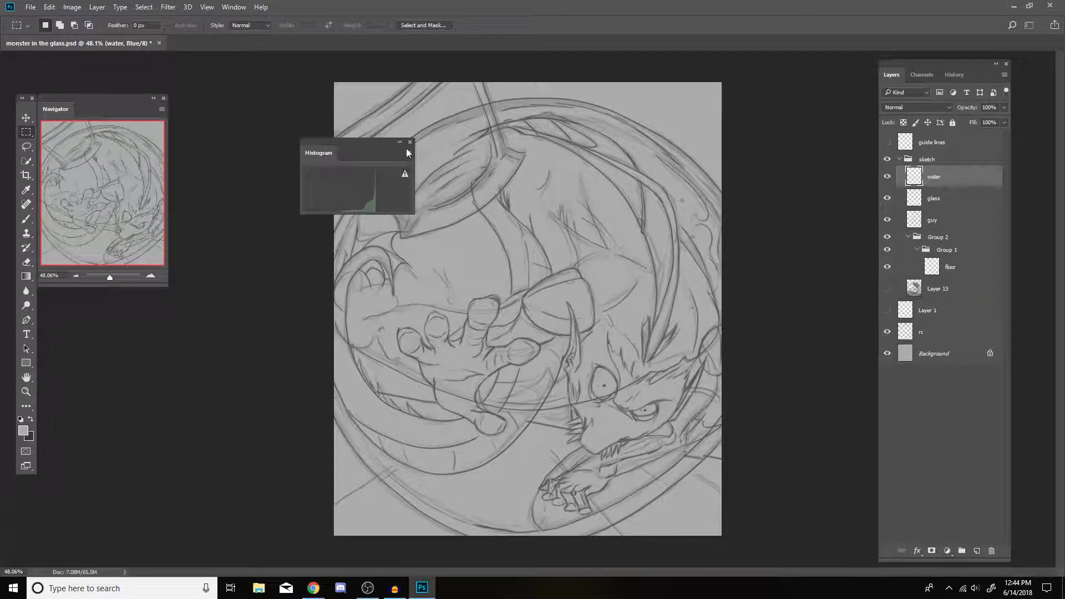
click(411, 142)
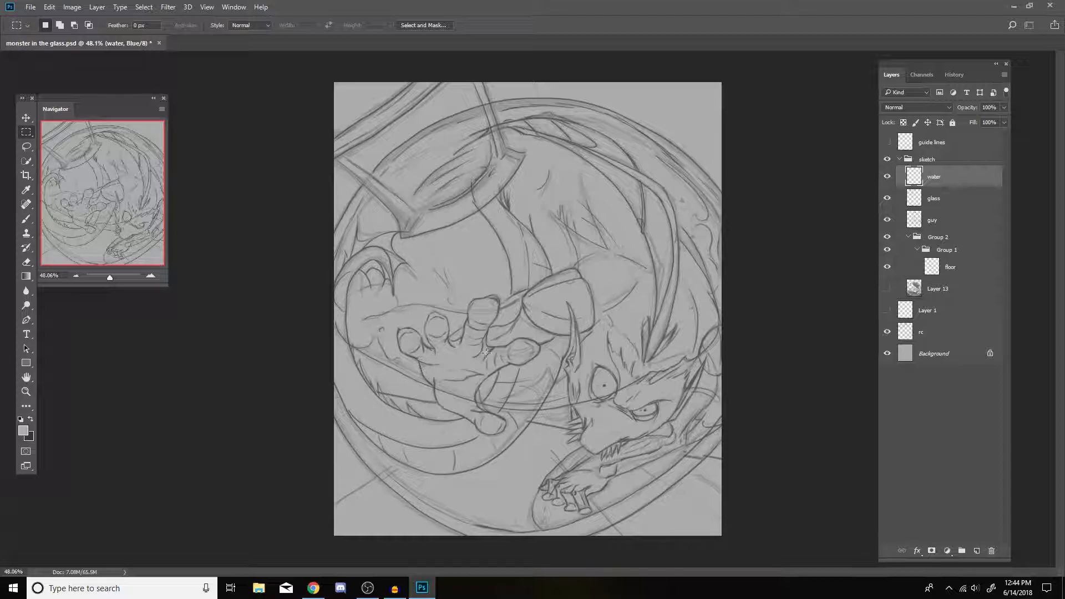
Step: In the Tools preferences, disable Show Tooltips, Enable Gestures and Enable Flick Panning, and enable Overscroll and Zoom with Scroll Wheel
click(53, 10)
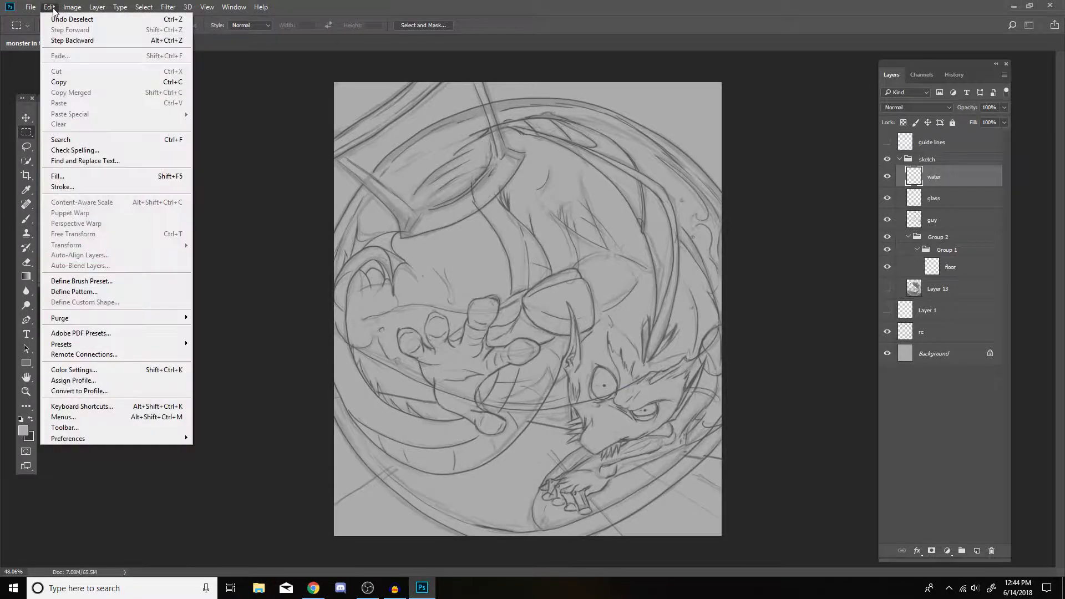
mouse_move(83, 439)
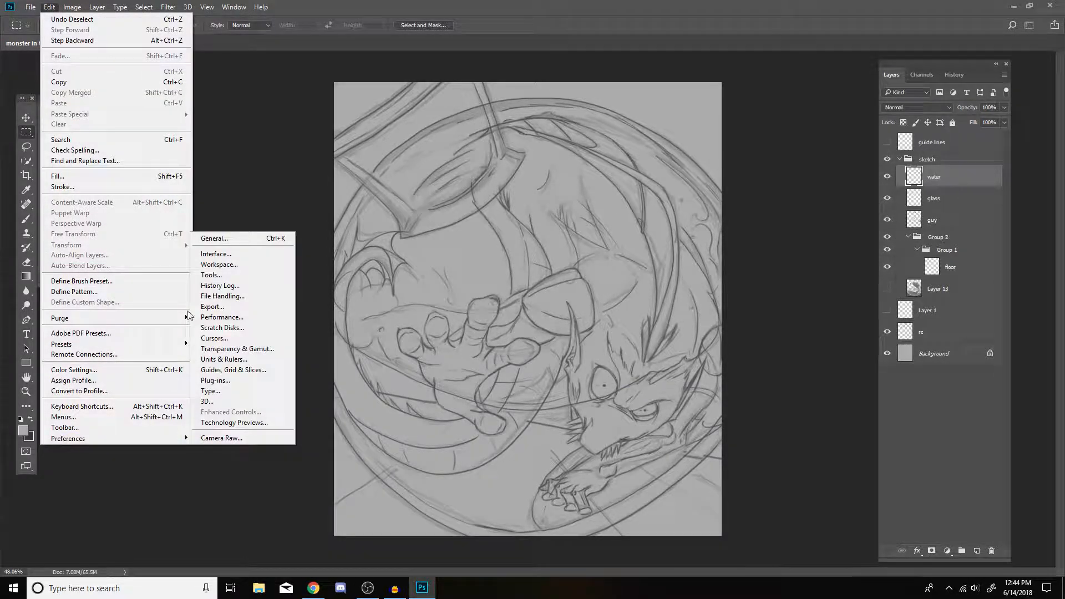
click(215, 239)
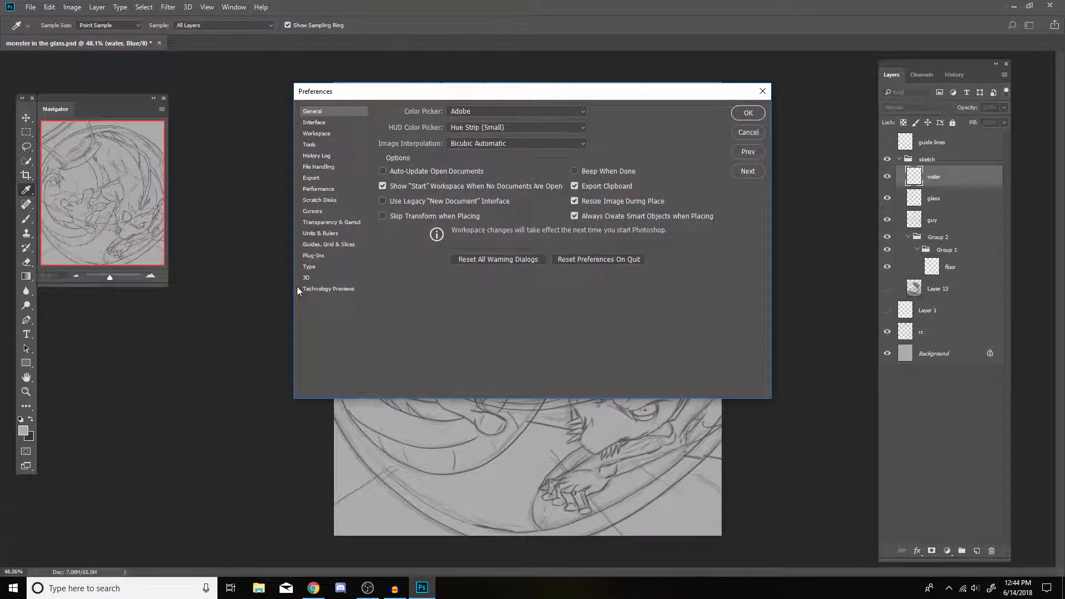
click(312, 145)
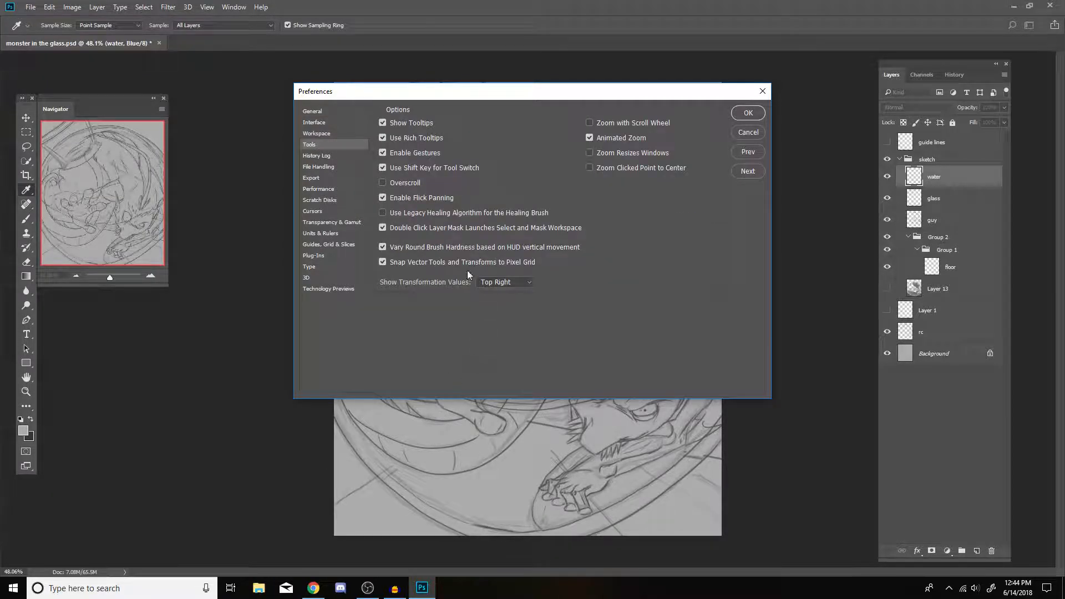
click(383, 123)
click(382, 154)
click(589, 123)
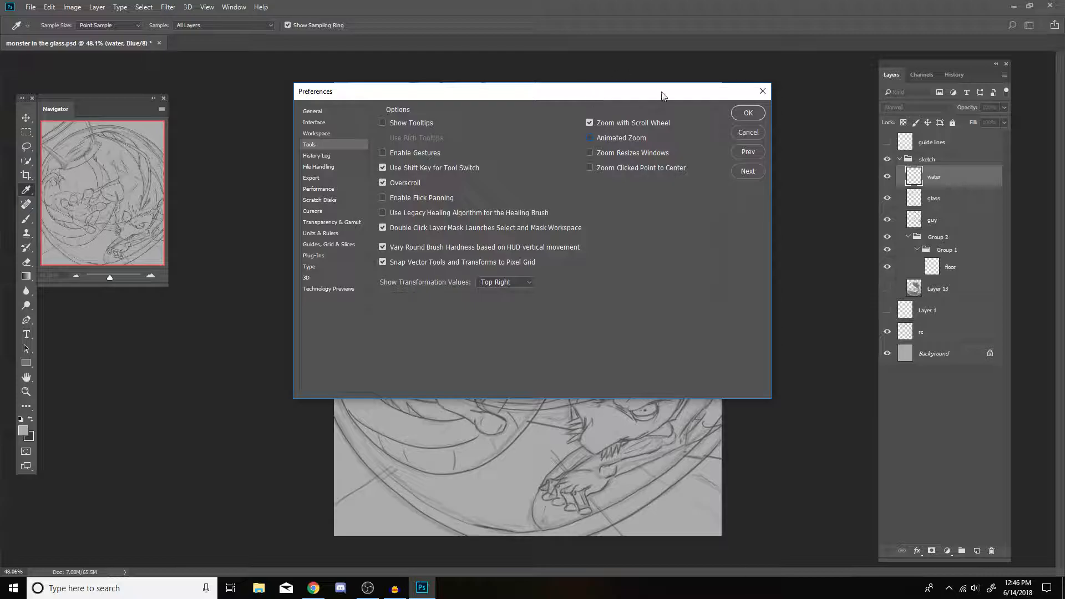
click(749, 113)
Step: Return to the Rectangular Marquee tool and test scroll-wheel zooming in and out on the artwork
key(m)
scroll(600, 294, up, 5)
scroll(600, 294, down, 8)
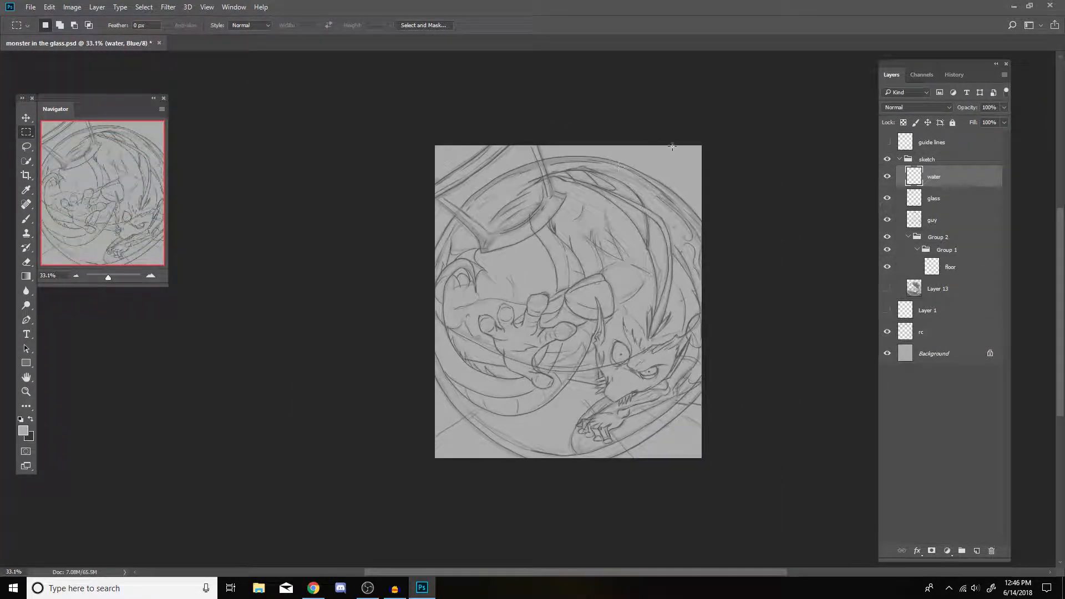
Step: Try scroll-wheel zooming in and out on different areas of the artwork
scroll(691, 170, up, 6)
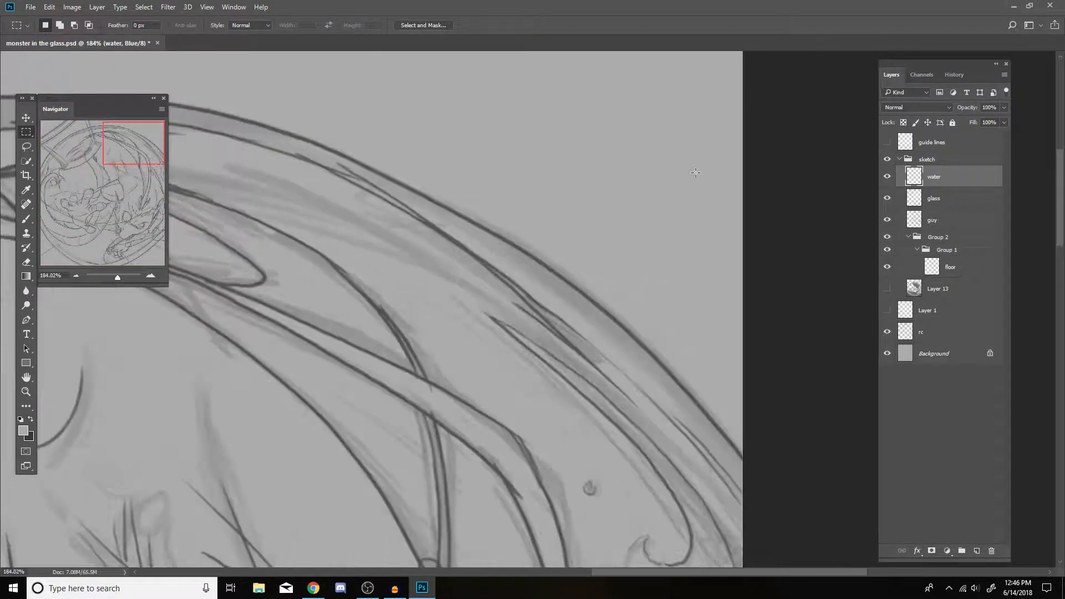
scroll(701, 175, down, 7)
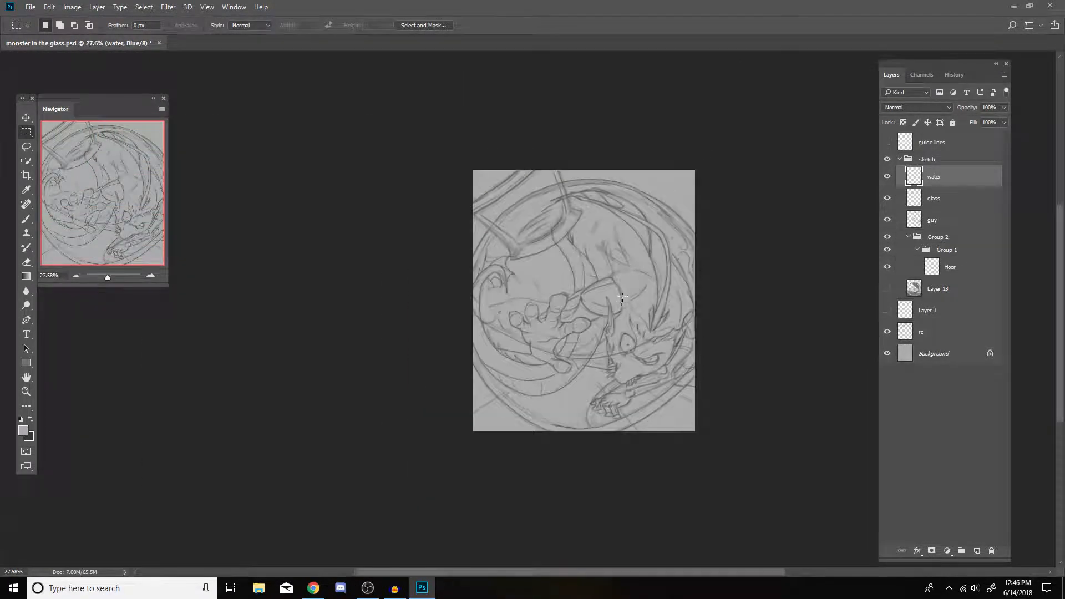
scroll(517, 309, up, 2)
scroll(517, 309, up, 4)
scroll(443, 288, down, 3)
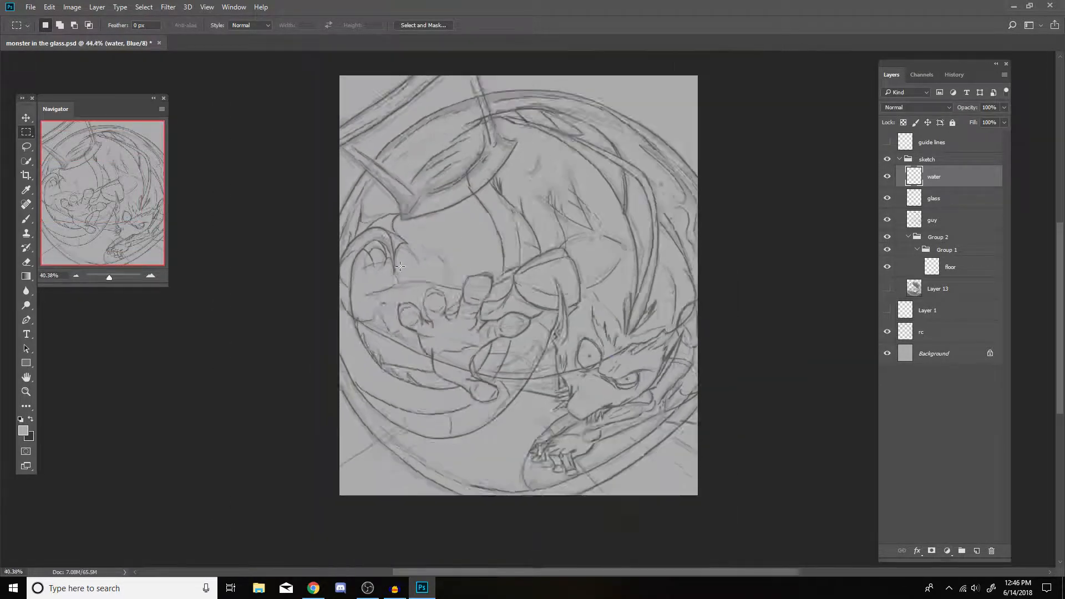
Step: Magnify the artwork's left side to about 247% and test overscroll by panning horizontally past the canvas edge and back
scroll(398, 271, up, 5)
drag(549, 572, 330, 541)
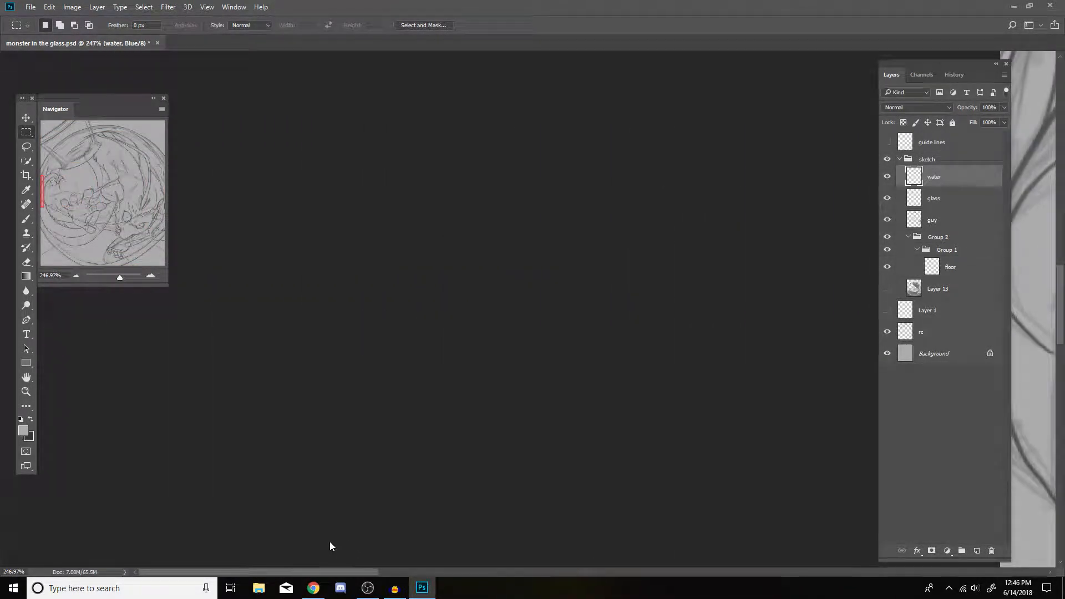
drag(237, 572, 387, 571)
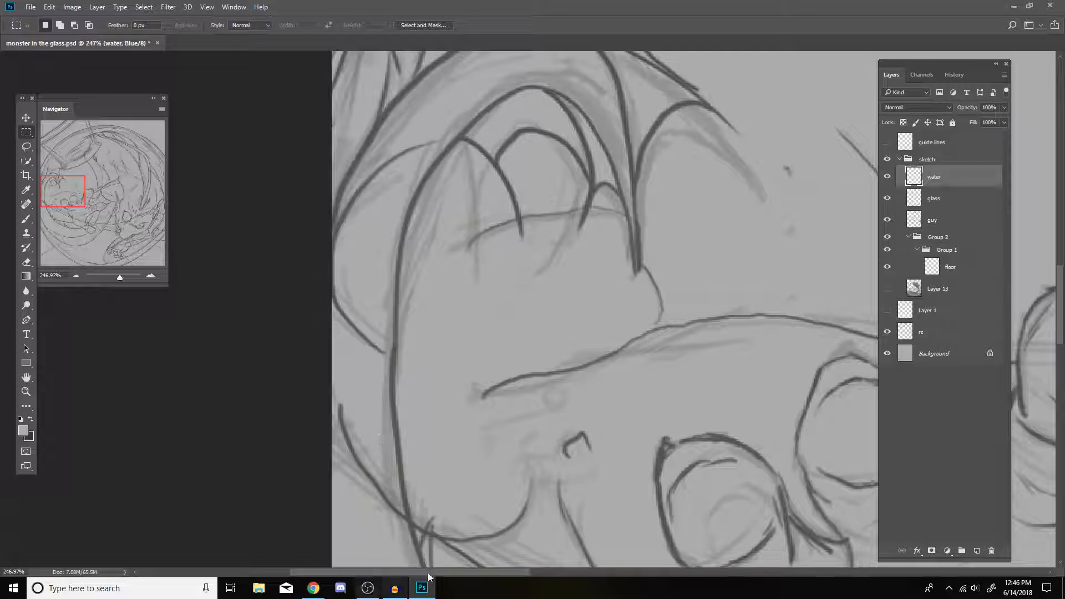
drag(441, 572, 684, 571)
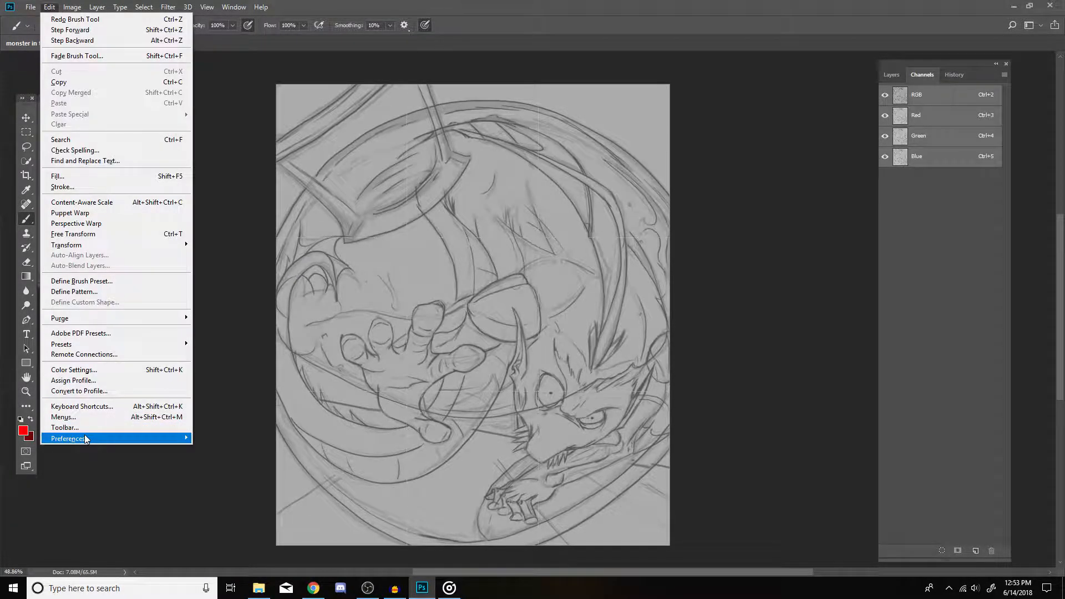
Step: In the Guides, Grid & Slices preferences, set the grid to one gridline every 100 Percent and apply the setting
mouse_move(86, 440)
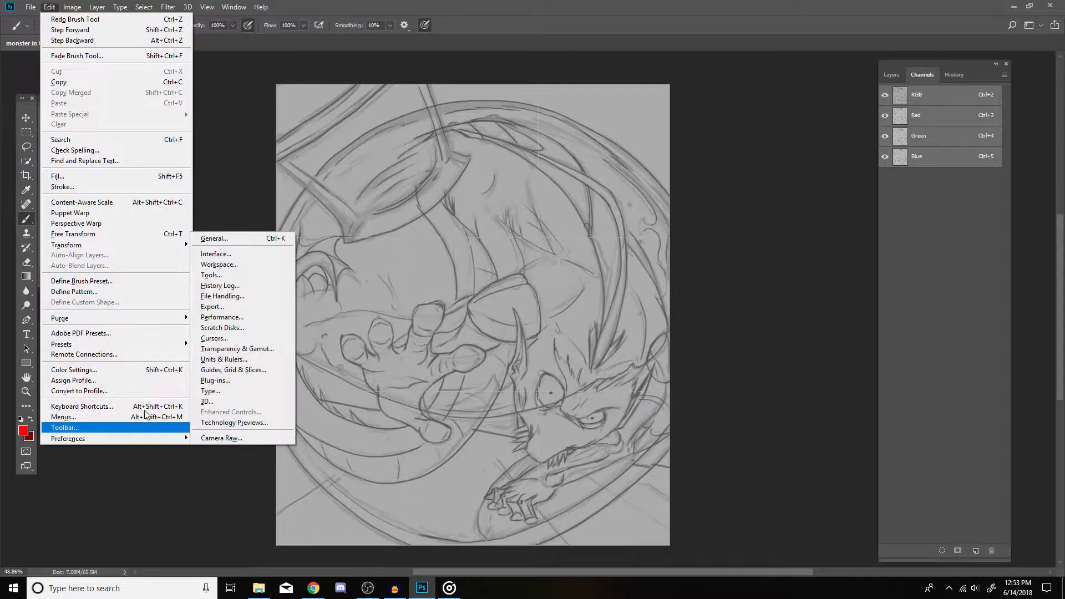
click(227, 238)
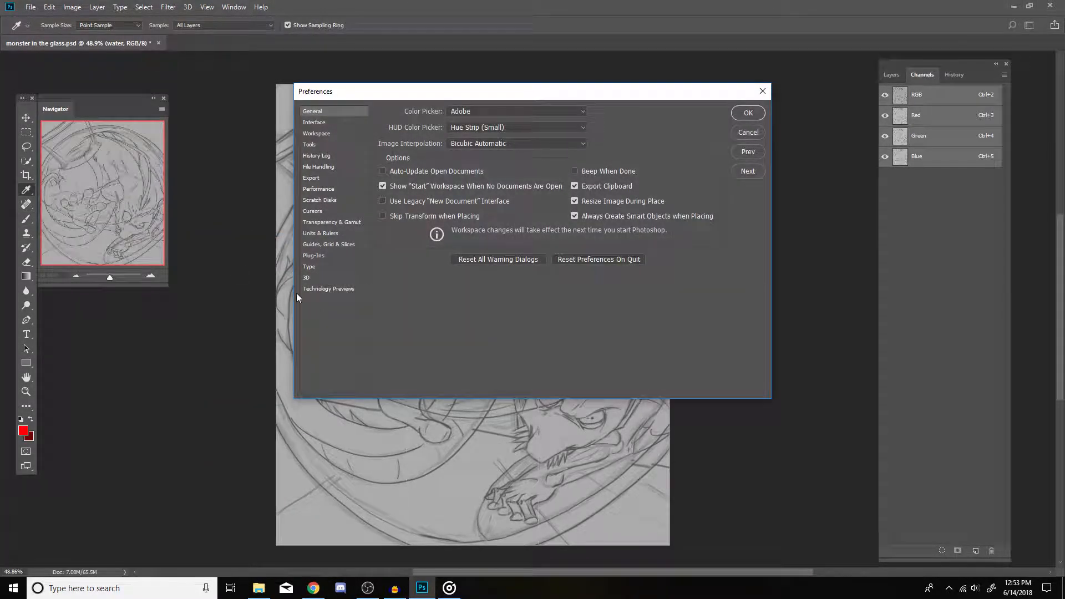
click(330, 244)
double_click(452, 260)
click(515, 262)
click(517, 262)
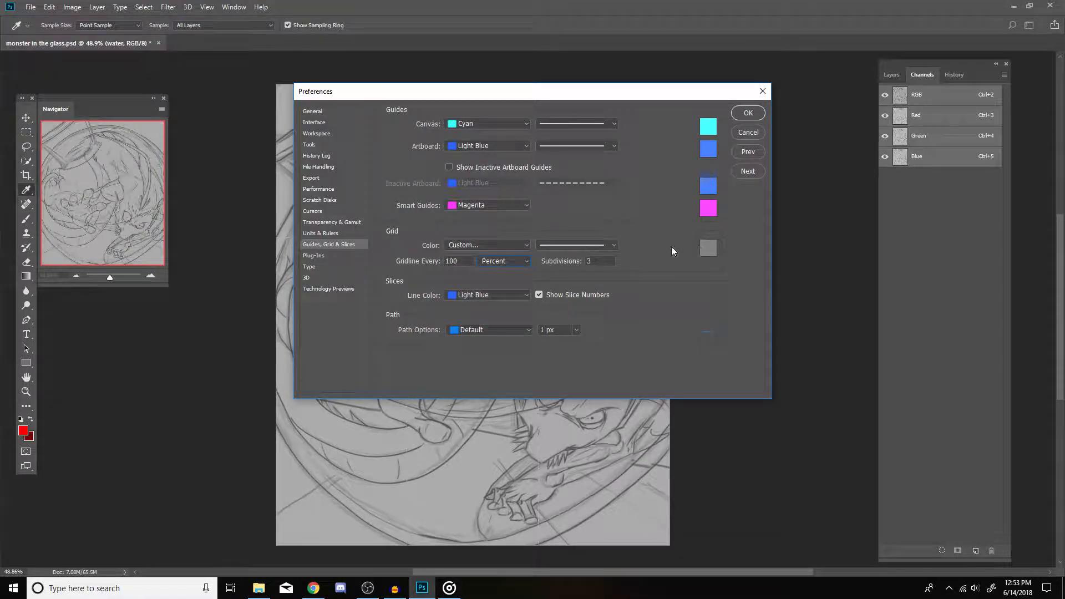
click(746, 114)
Step: Switch to the Brush tool and bring the Layers panel in front of the Channels panel
key(b)
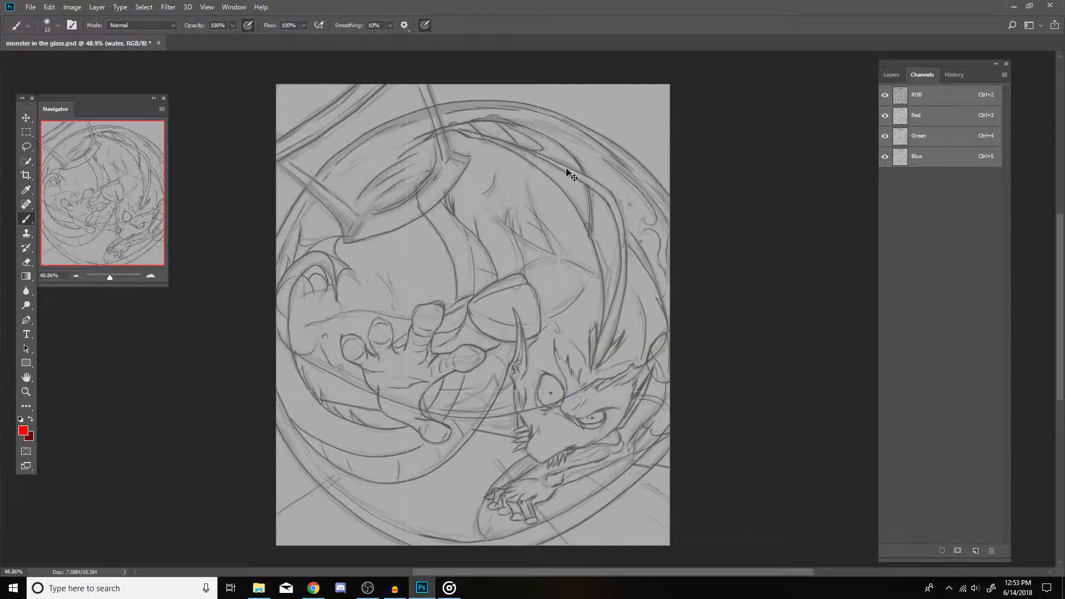
scroll(555, 174, up, 3)
scroll(541, 176, up, 1)
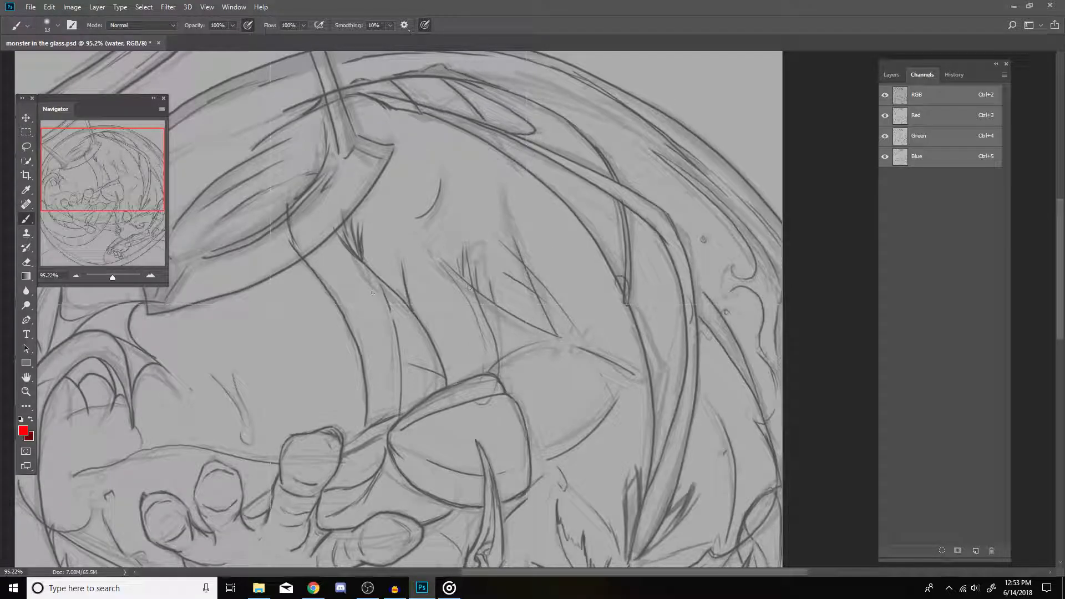
scroll(466, 260, down, 4)
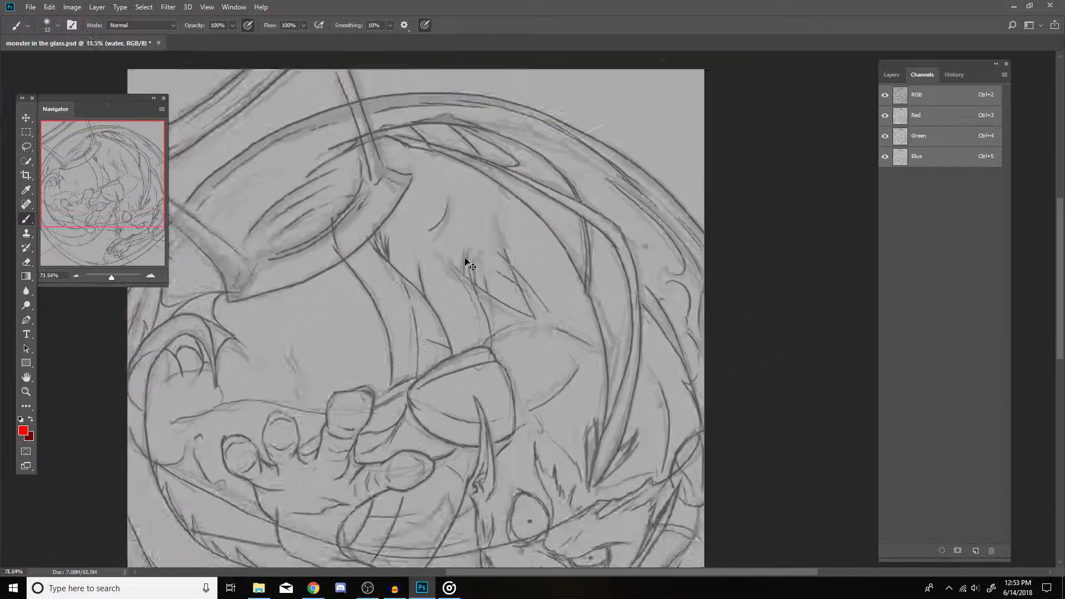
scroll(451, 356, up, 1)
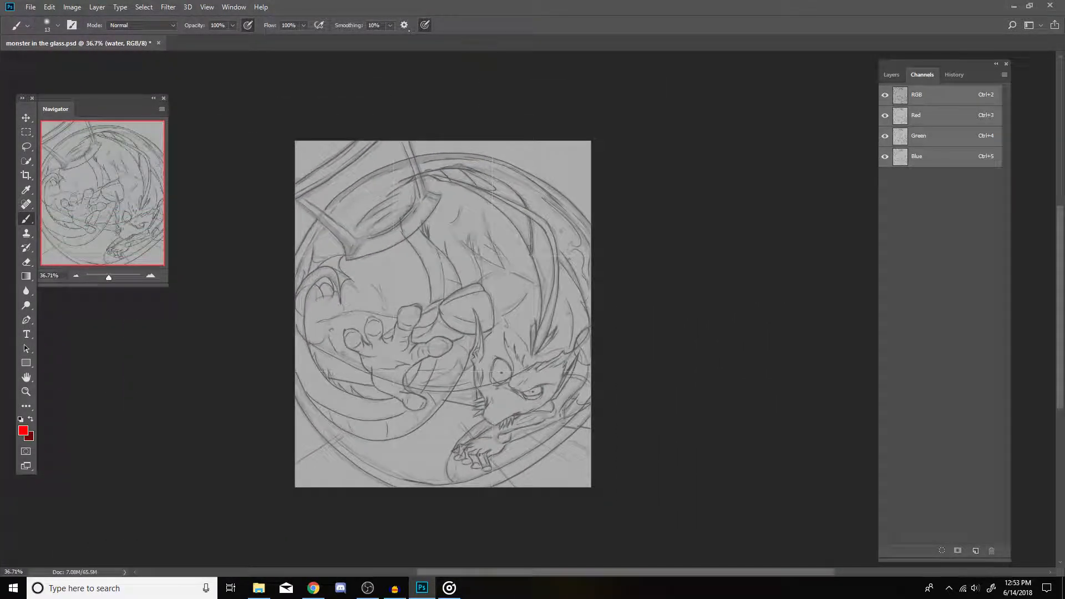
click(208, 7)
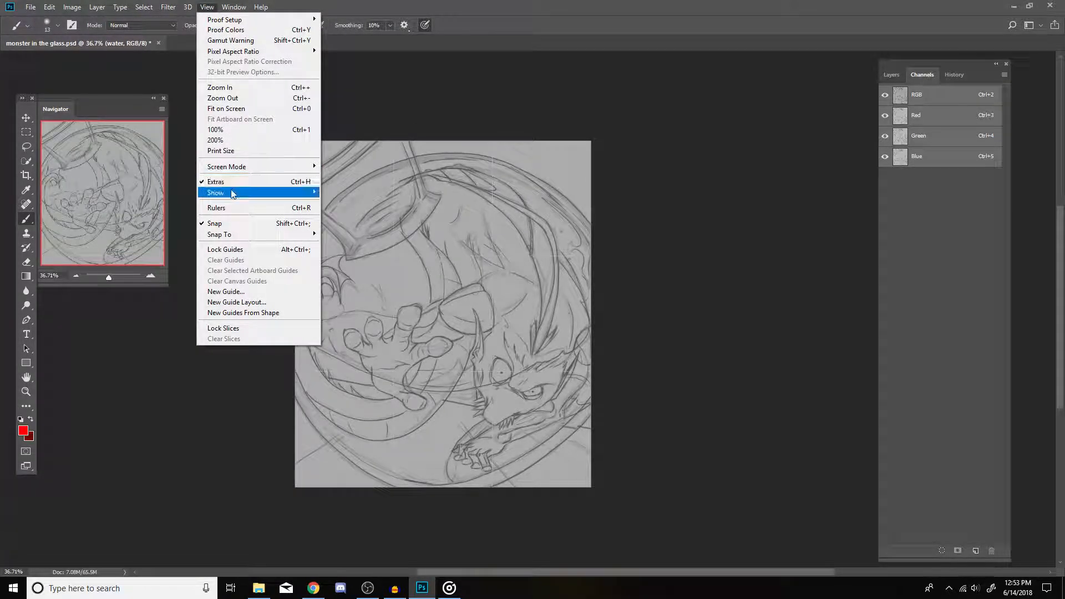
mouse_move(232, 189)
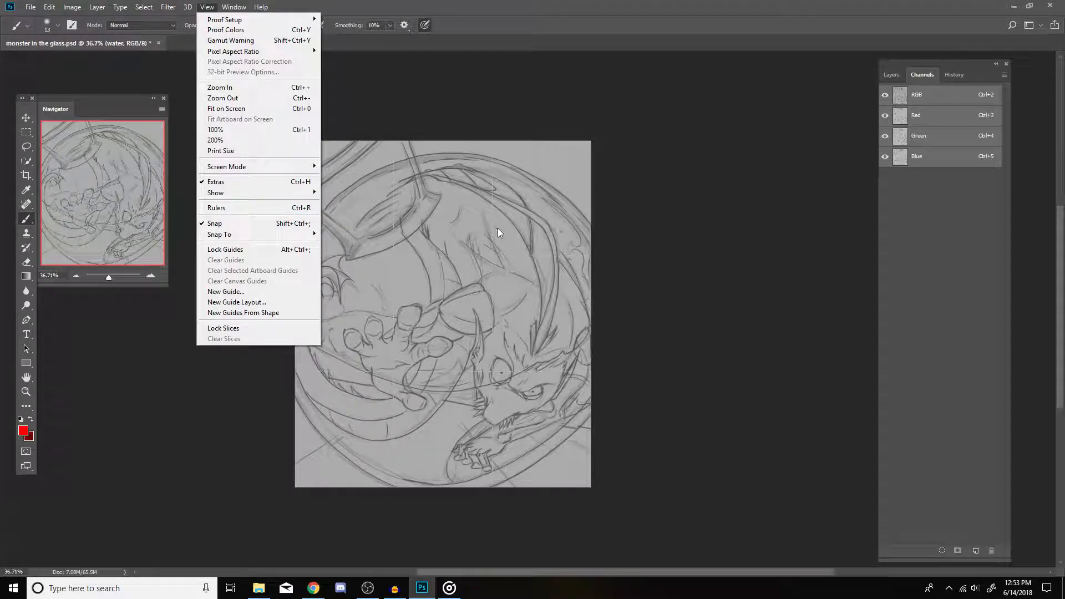
click(514, 192)
scroll(513, 192, up, 5)
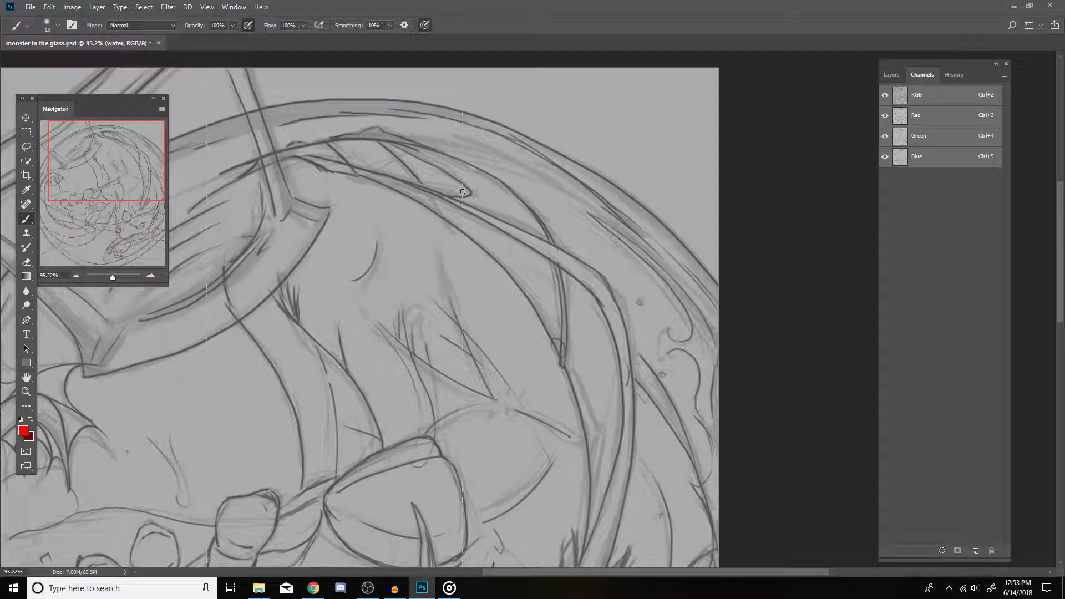
click(891, 75)
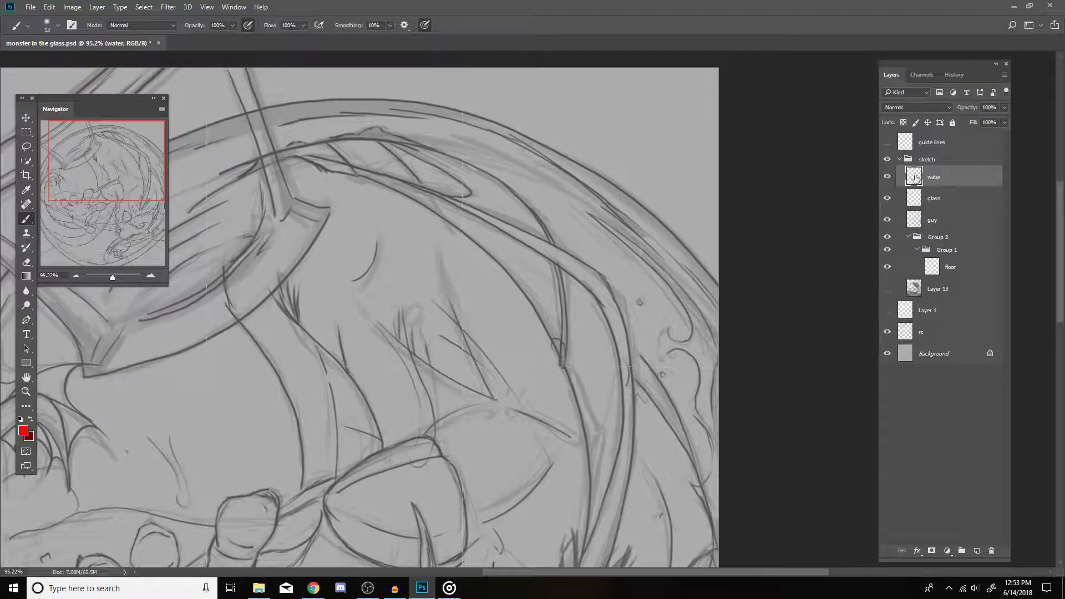
Step: Paint a winding red test stroke down the upper part of the water layer and inspect closely how it snaps to the grid
mouse_move(409, 124)
mouse_down()
mouse_move(475, 164)
mouse_move(447, 239)
mouse_move(448, 265)
mouse_move(473, 275)
mouse_move(435, 352)
mouse_up()
scroll(470, 153, up, 2)
scroll(471, 153, up, 7)
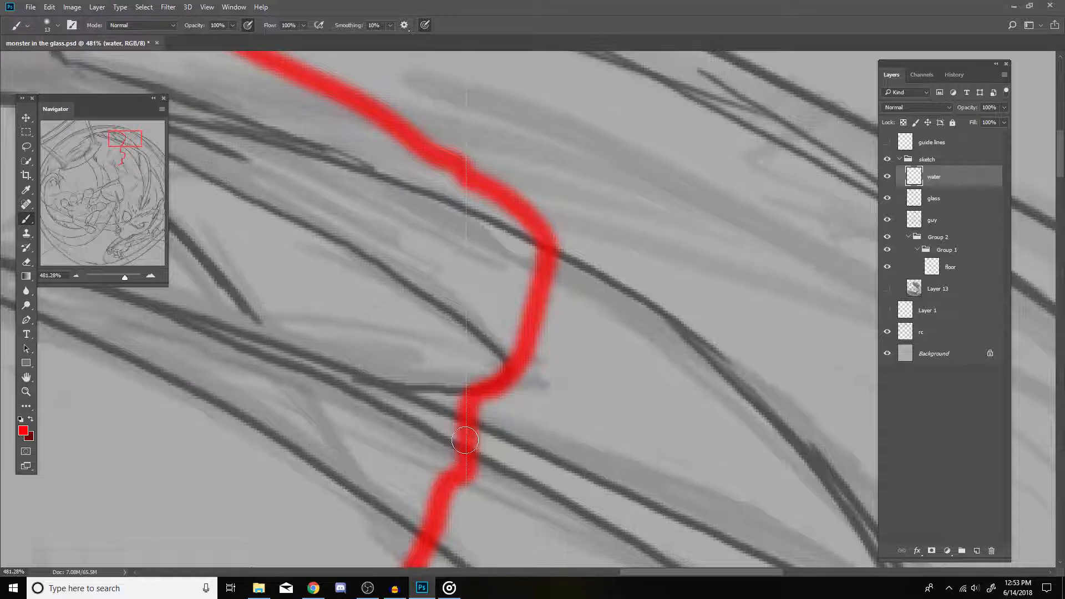
scroll(458, 259, down, 3)
scroll(437, 255, down, 5)
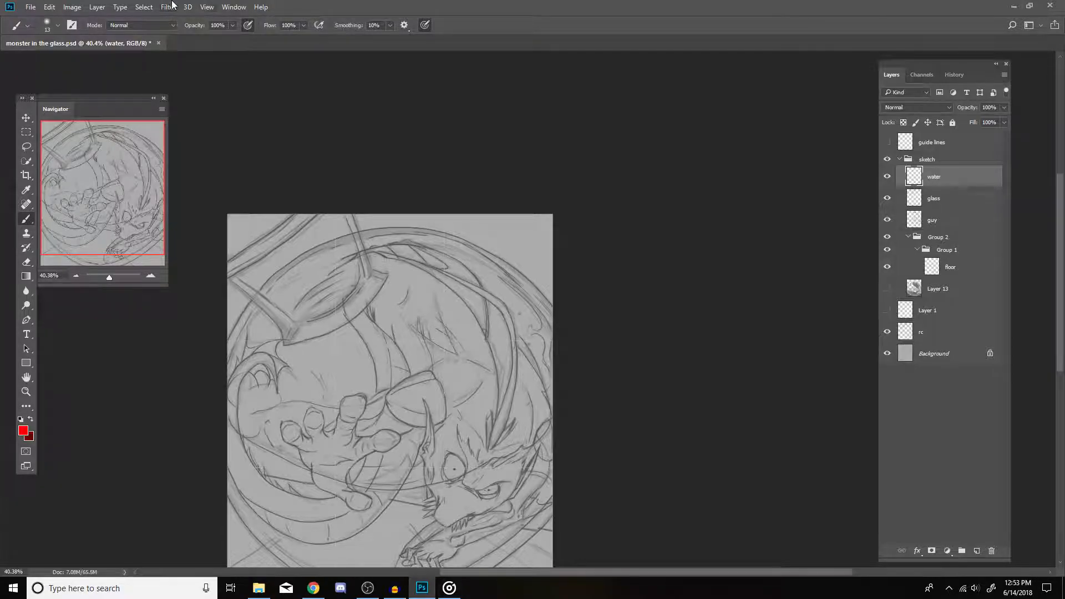
Step: Turn off Snap and check free painting with a red zigzag scribble on the water layer, undoing the scribble
click(206, 7)
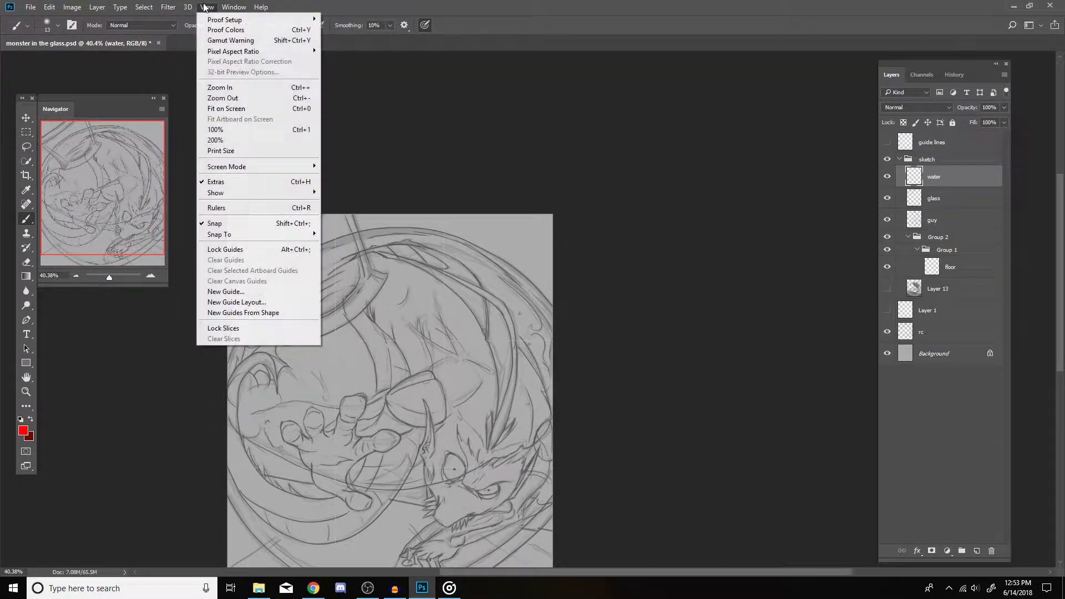
click(204, 222)
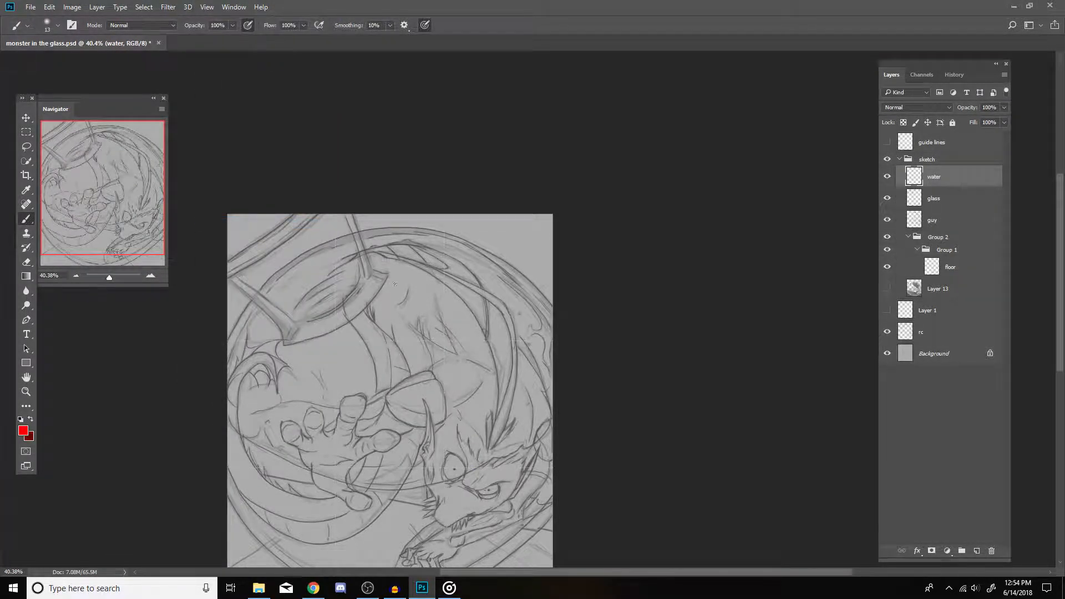
mouse_move(436, 218)
mouse_down()
mouse_move(485, 301)
mouse_move(483, 379)
mouse_up()
scroll(495, 341, up, 6)
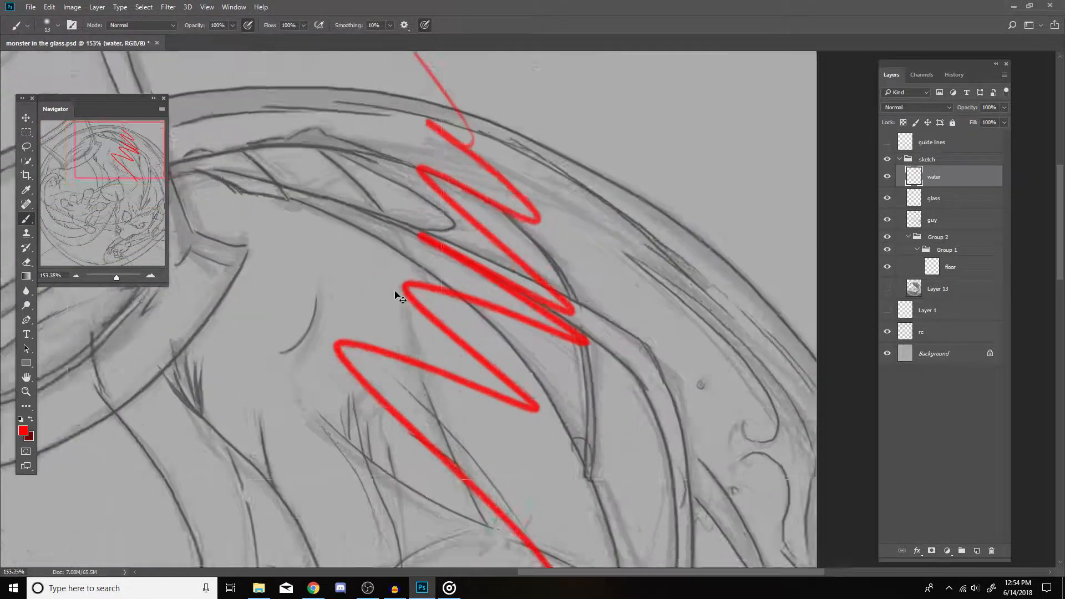
key(ctrl+z)
scroll(431, 284, down, 8)
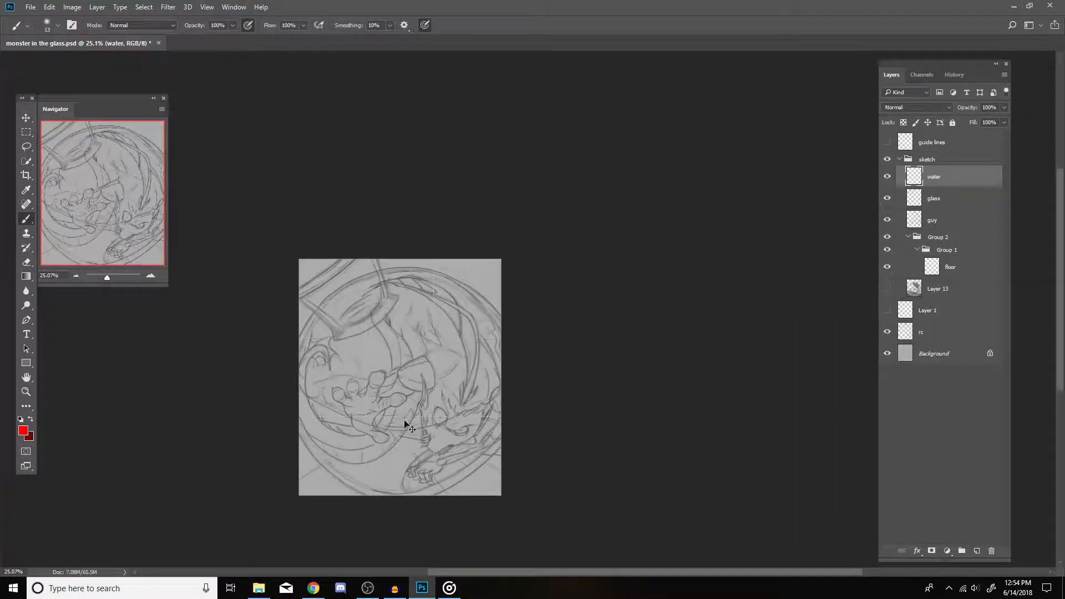
scroll(442, 408, up, 3)
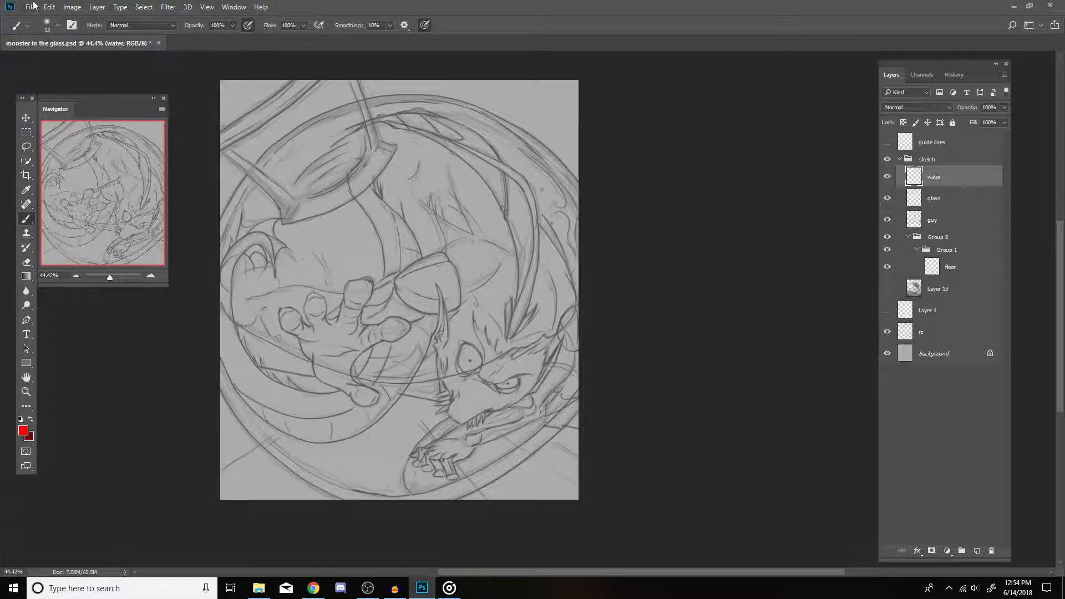
Step: Open the keyboard shortcut settings and assign Alt+Ctrl+Z to the Edit command Undo/Redo
click(50, 7)
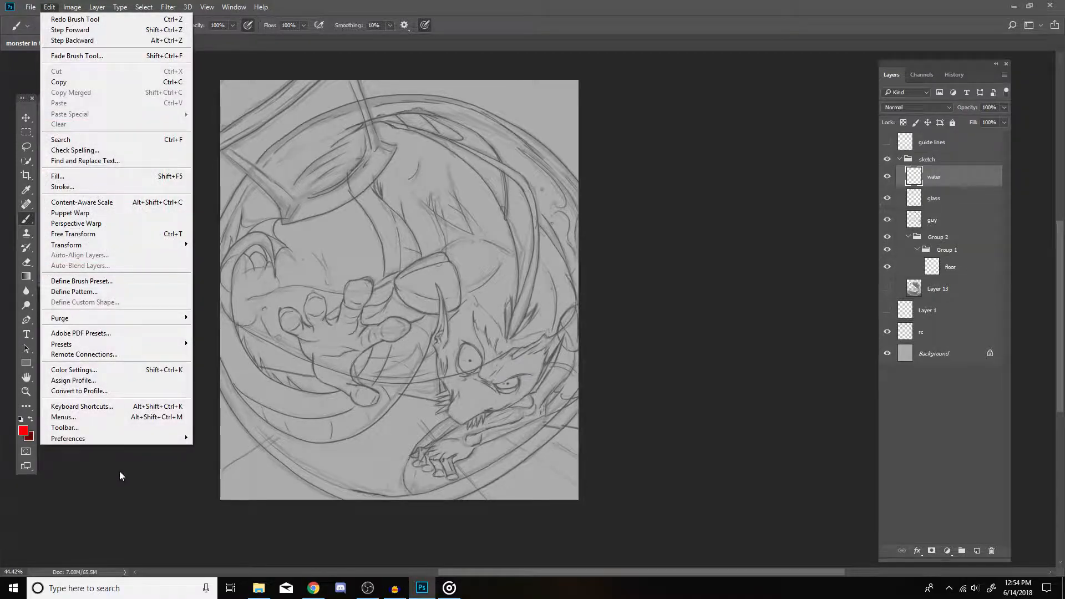
click(82, 406)
click(365, 213)
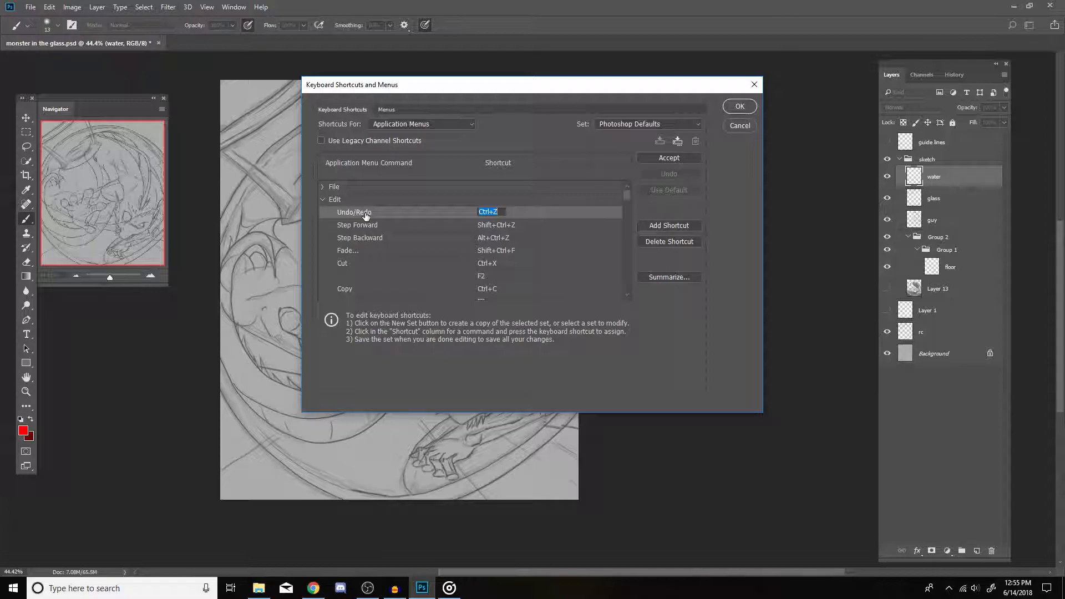
key(ctrl+alt+z)
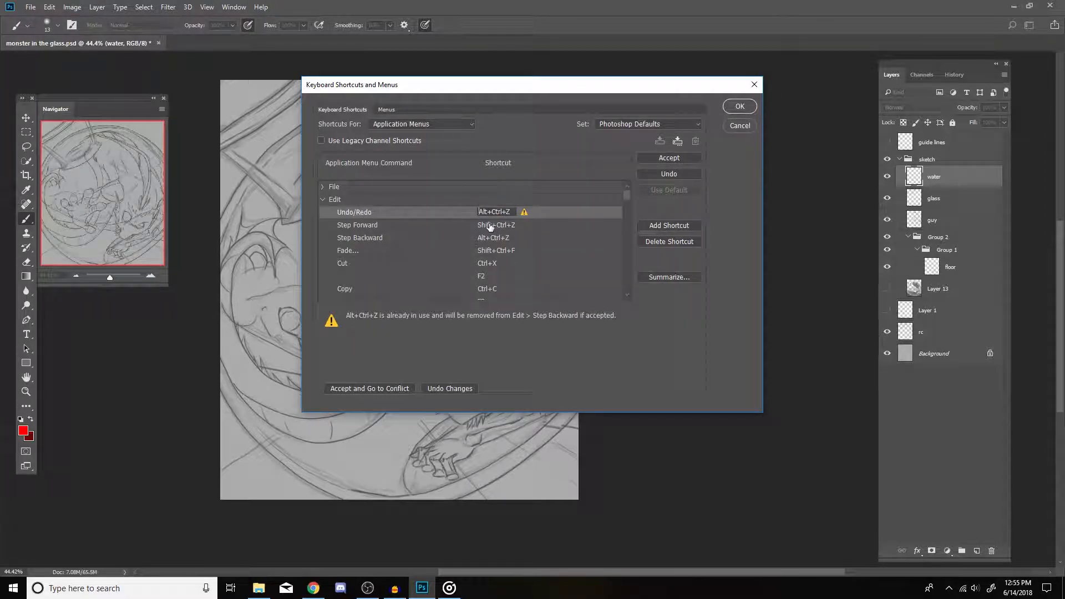
Step: Assign Ctrl+Y to Step Forward and Ctrl+Z to Step Backward among the Edit commands
click(490, 225)
key(ctrl+y)
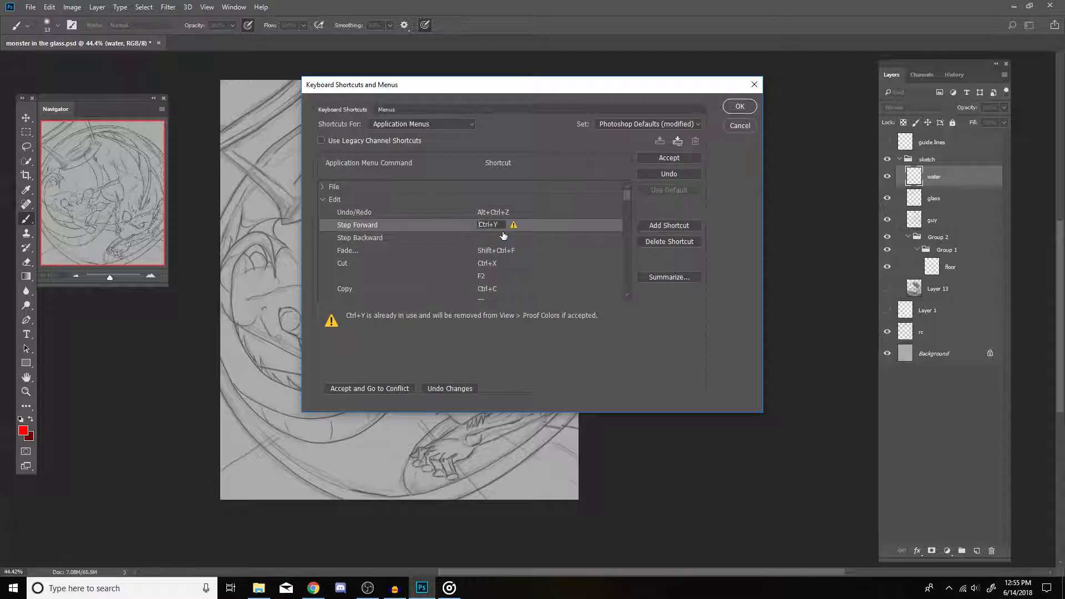
click(506, 238)
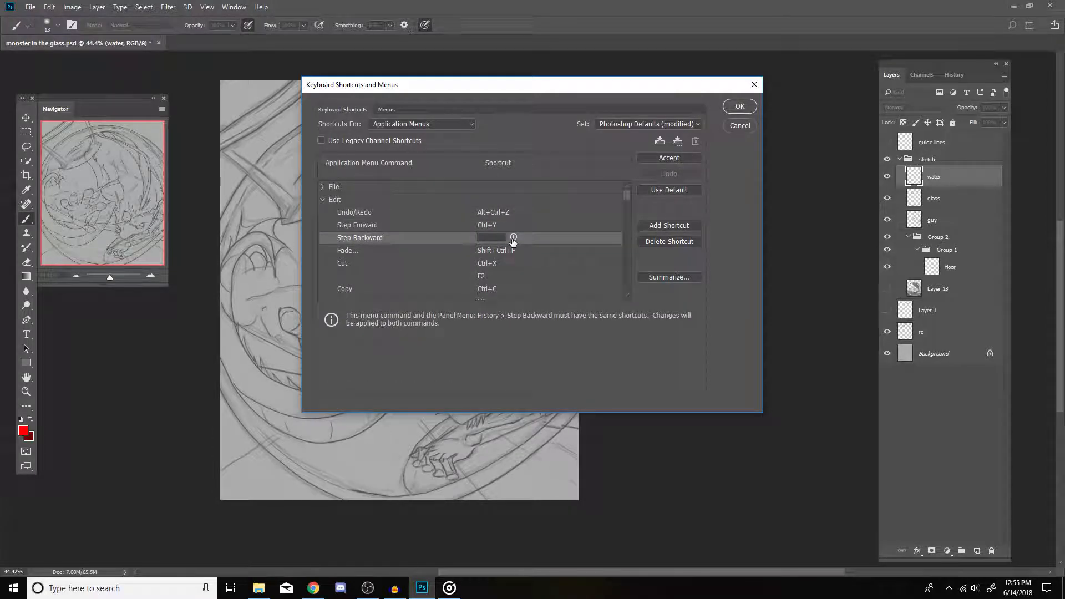
key(ctrl+z)
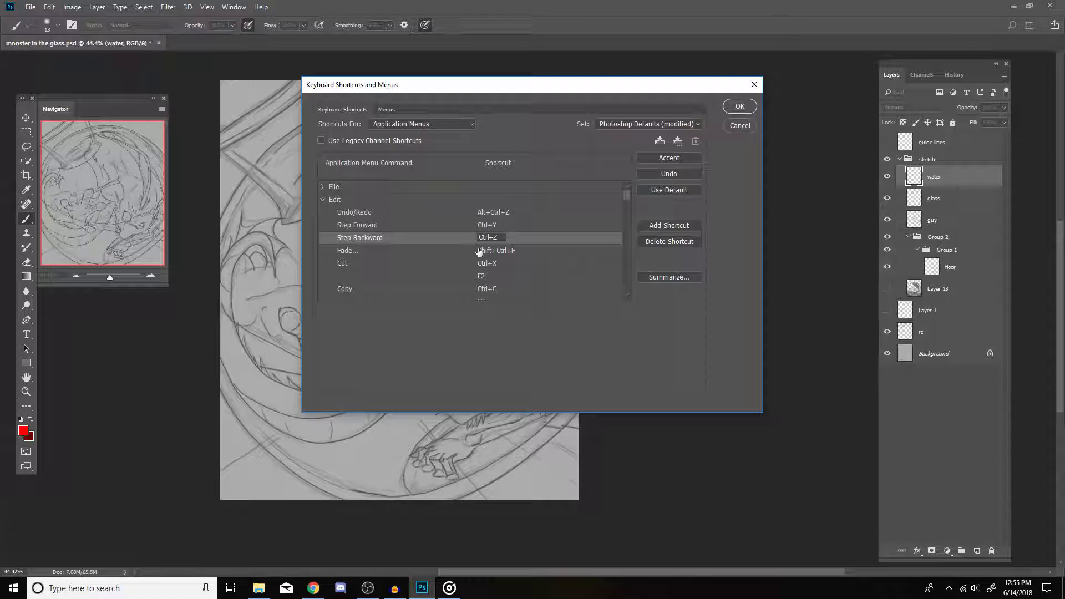
Step: Assign Ctrl+I to Flip Canvas Horizontal under the Image Rotation commands
click(322, 200)
click(322, 213)
scroll(400, 268, down, 8)
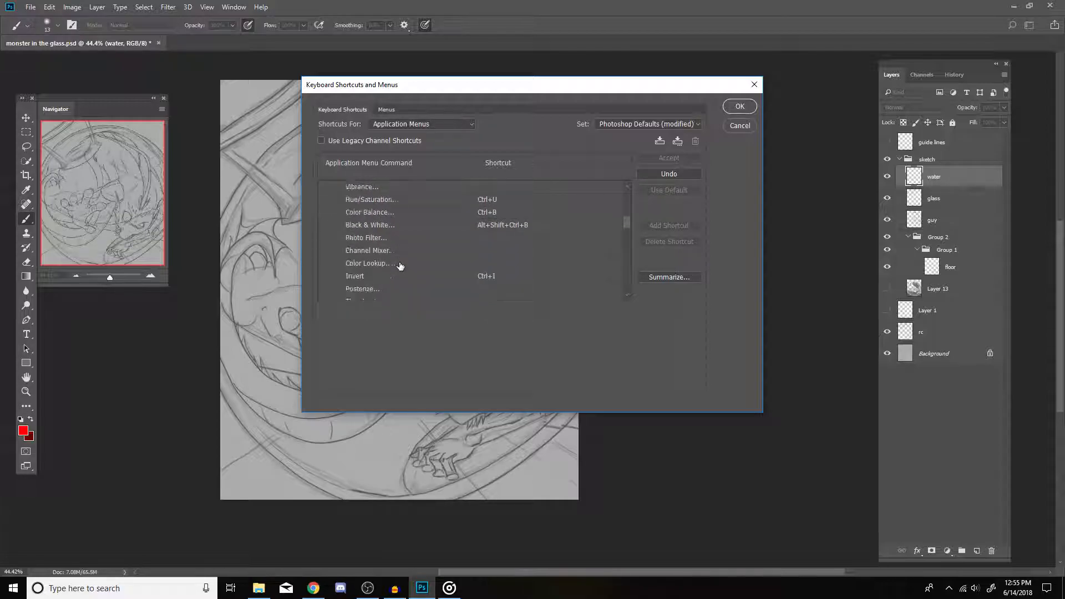
scroll(400, 266, down, 4)
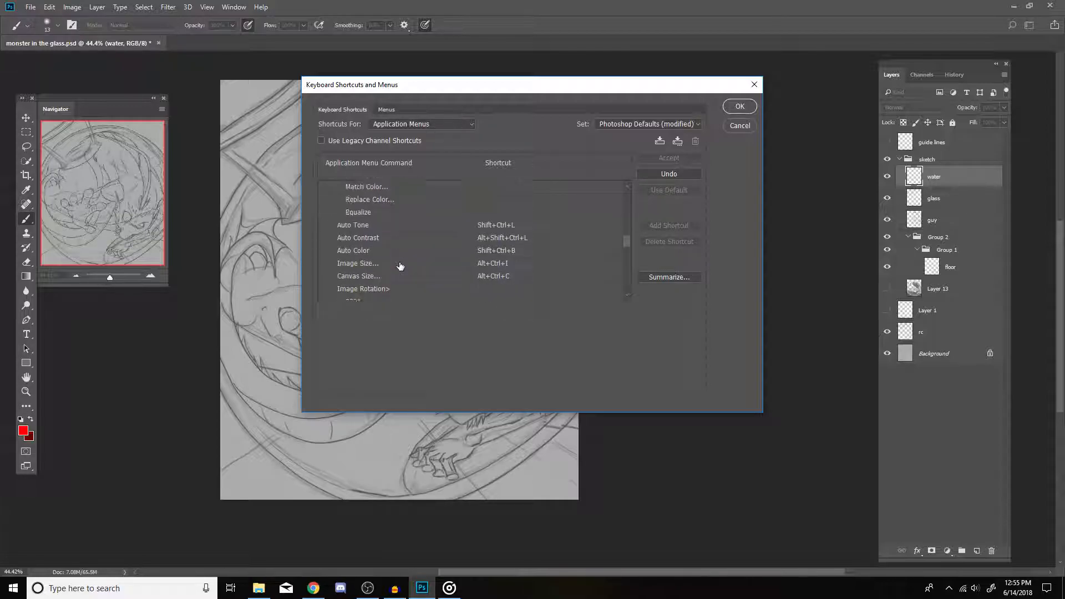
scroll(399, 266, down, 2)
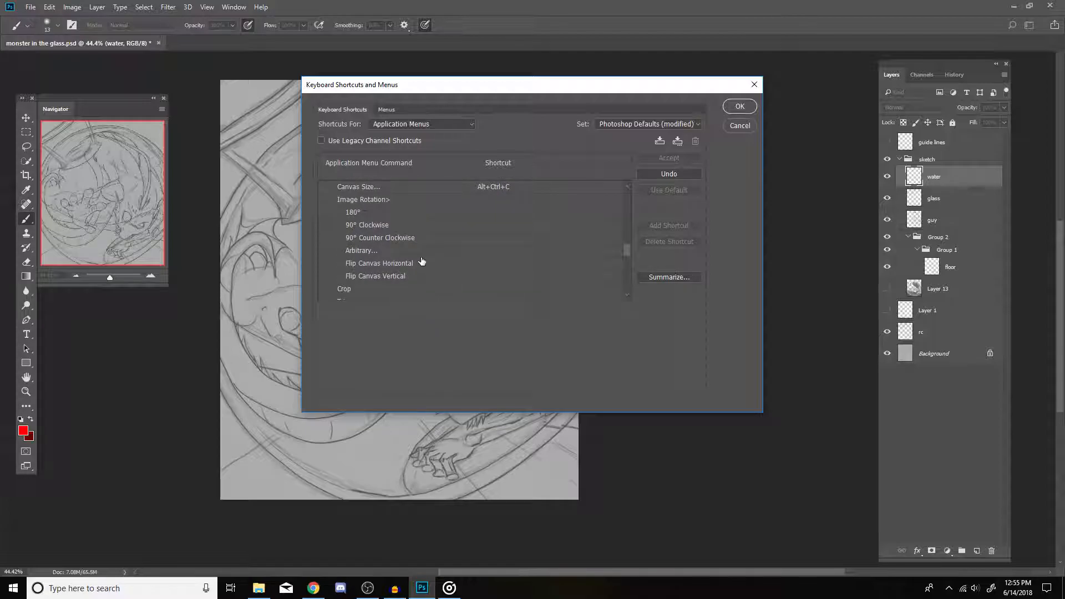
click(482, 265)
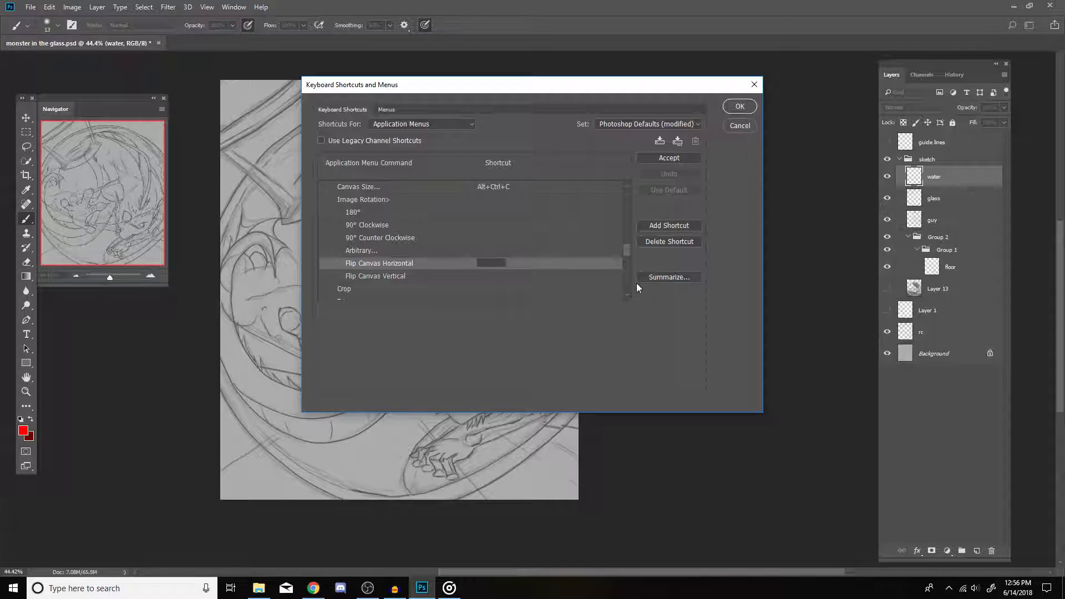
key(ctrl+i)
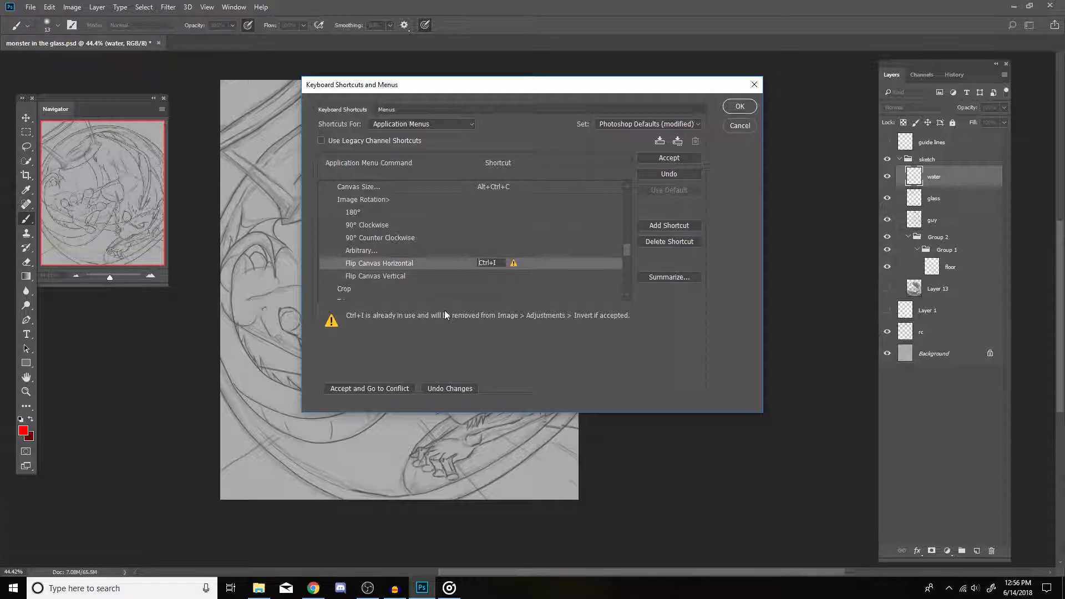
Step: Accept the Ctrl+I assignment for Flip Canvas Horizontal and go to the conflicting Invert command, leaving its shortcut blank
click(381, 388)
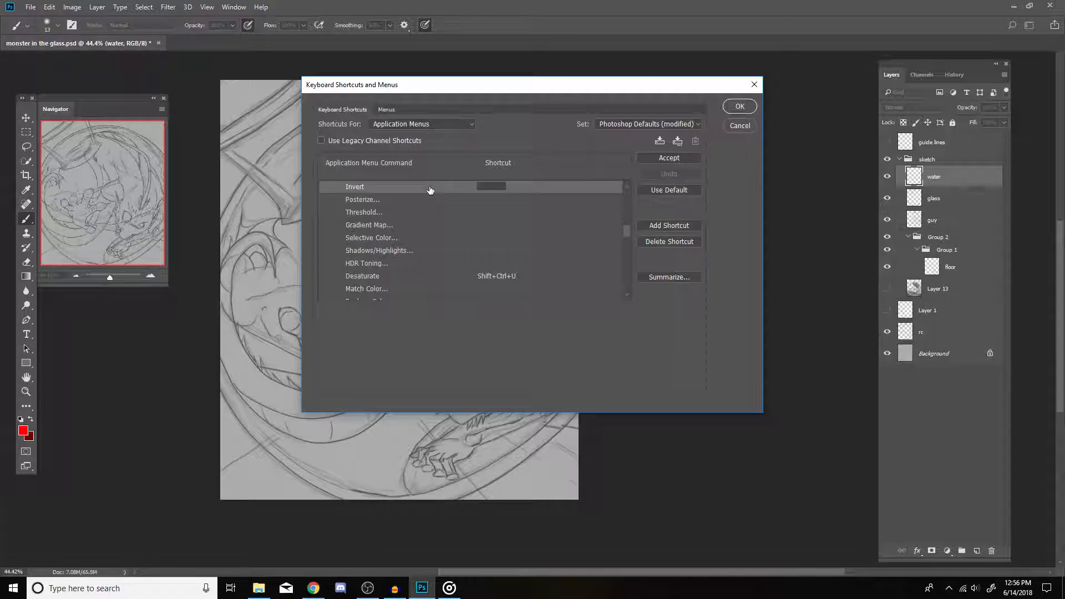
click(524, 212)
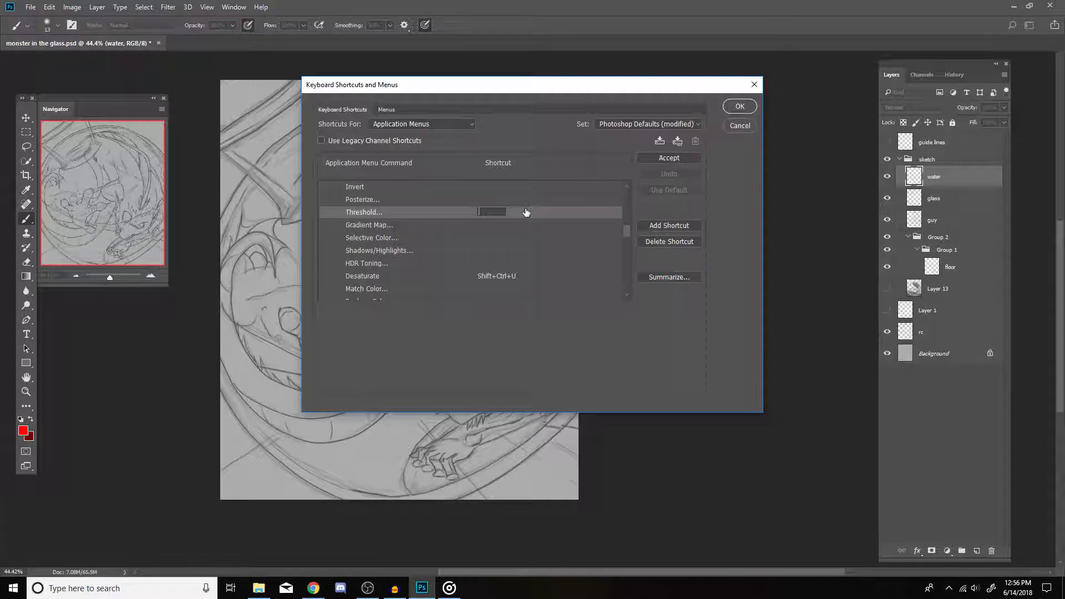
click(492, 186)
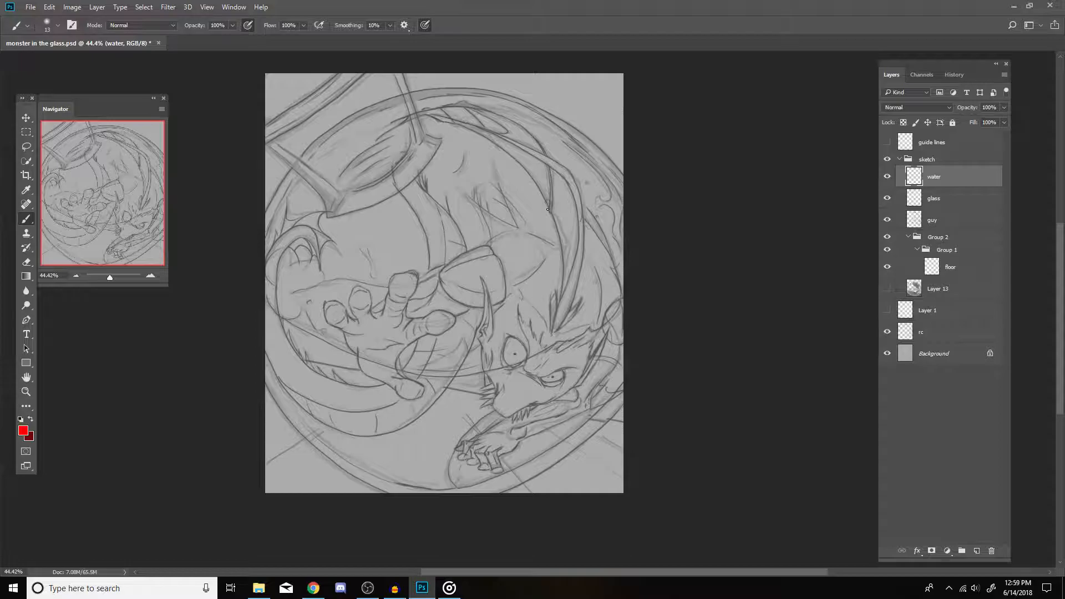
Step: Open the Performance preferences and choose the Drawing Mode in the Advanced Graphics Processor Settings
click(48, 9)
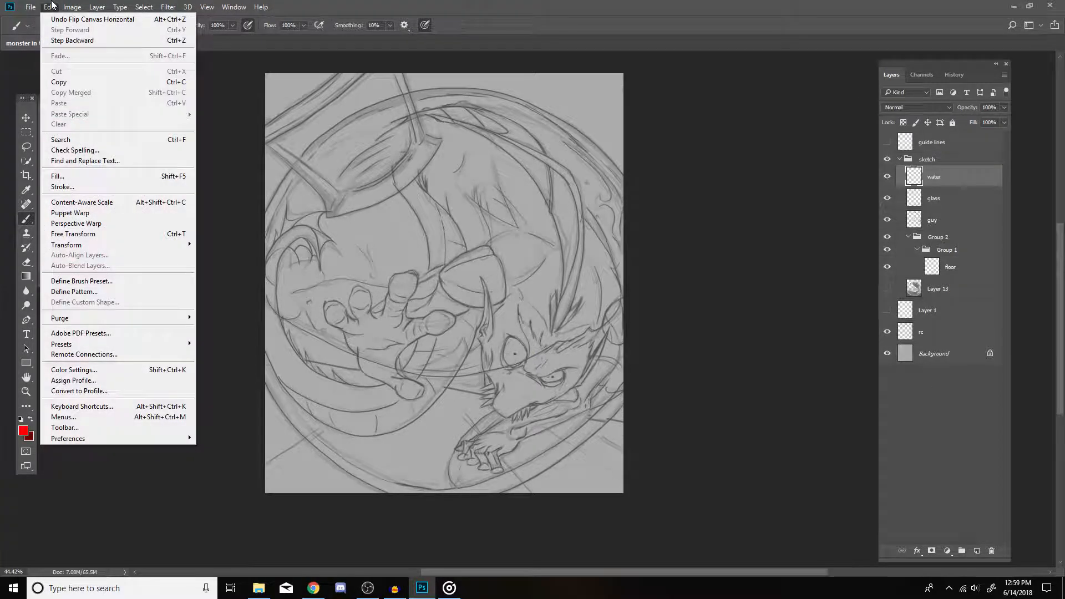
mouse_move(75, 438)
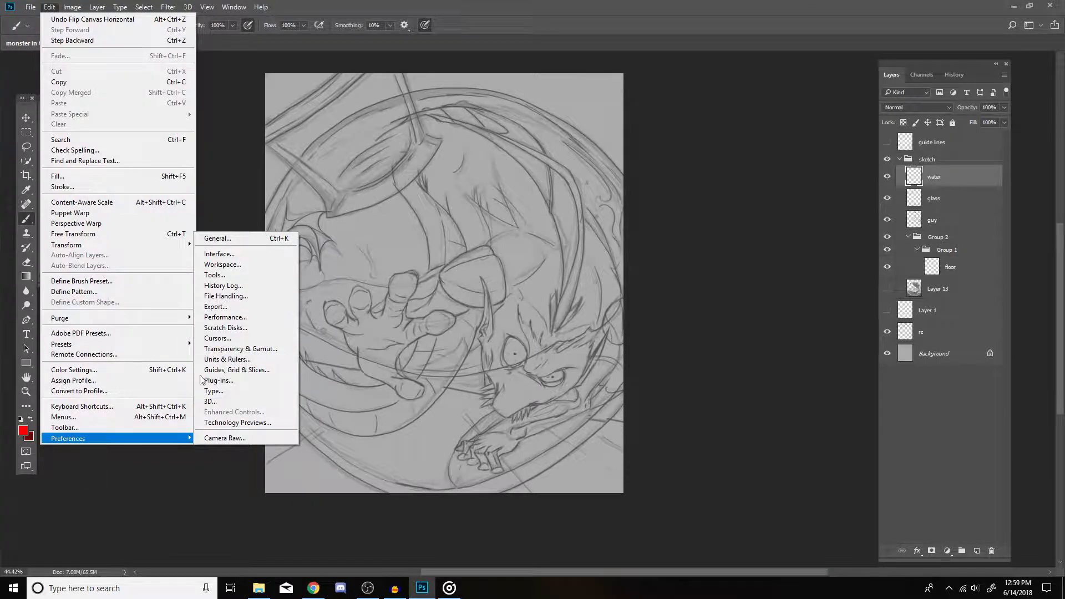
click(245, 239)
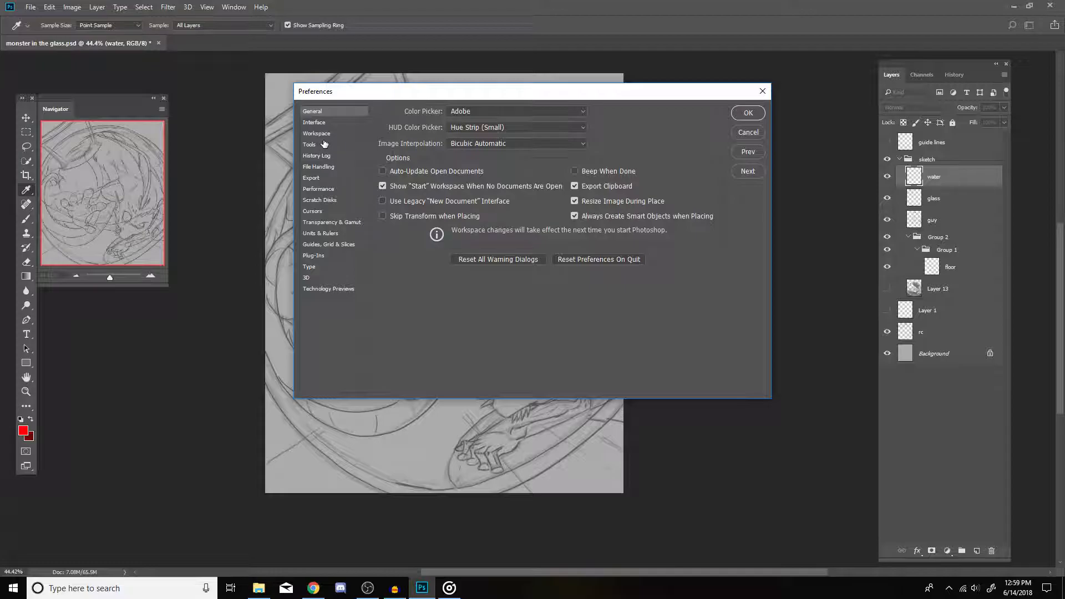
click(319, 190)
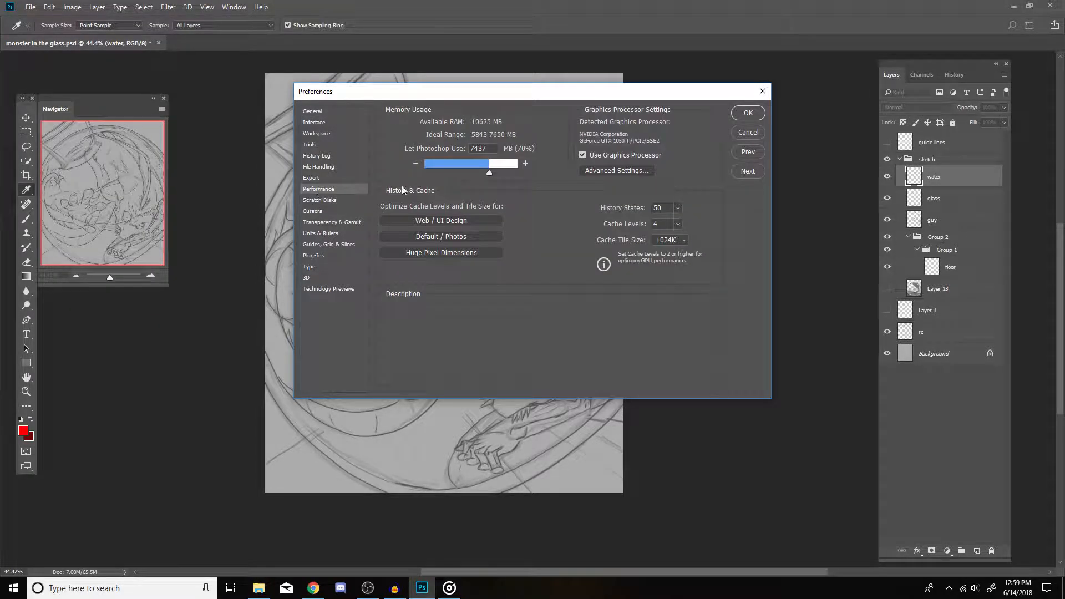
click(622, 170)
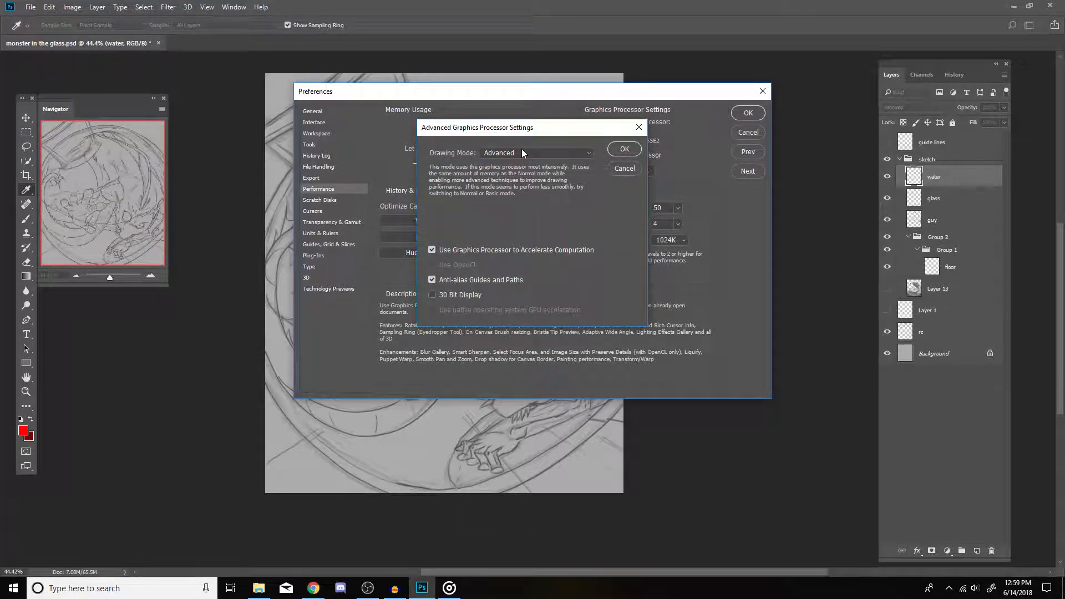
click(522, 150)
click(489, 172)
click(625, 148)
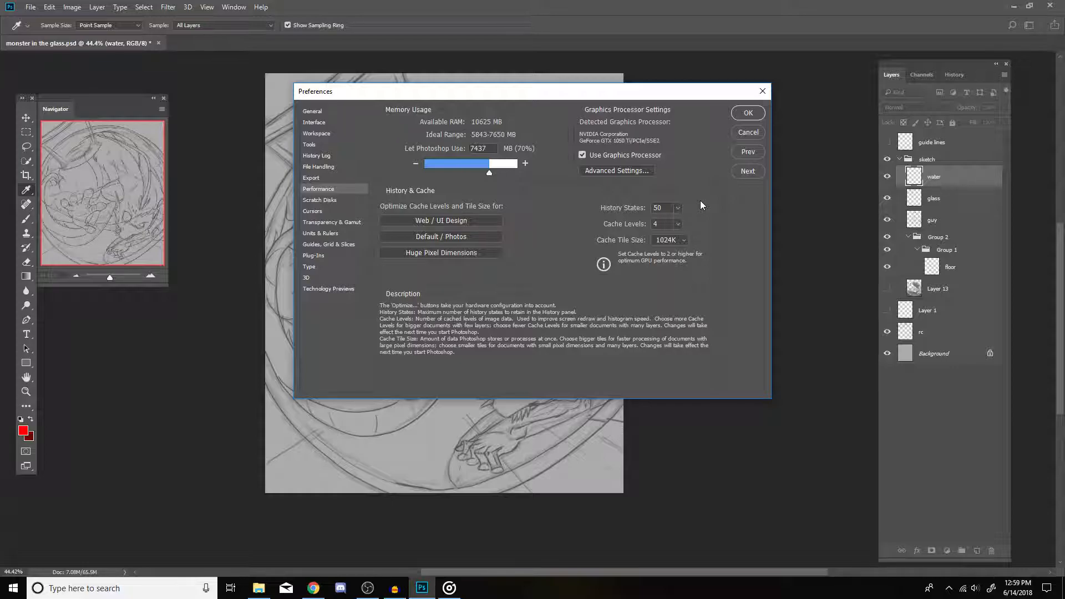
Step: Set Cache Levels to 2 and Cache Tile Size to 128K in the Performance preferences, and move the dialog aside
click(663, 225)
text(2)
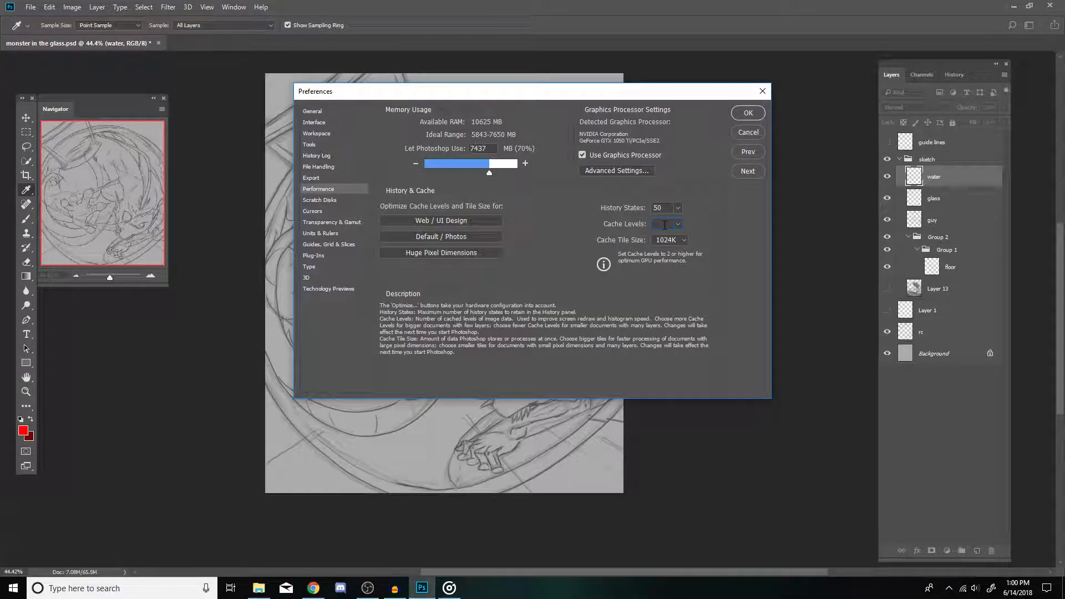
click(667, 239)
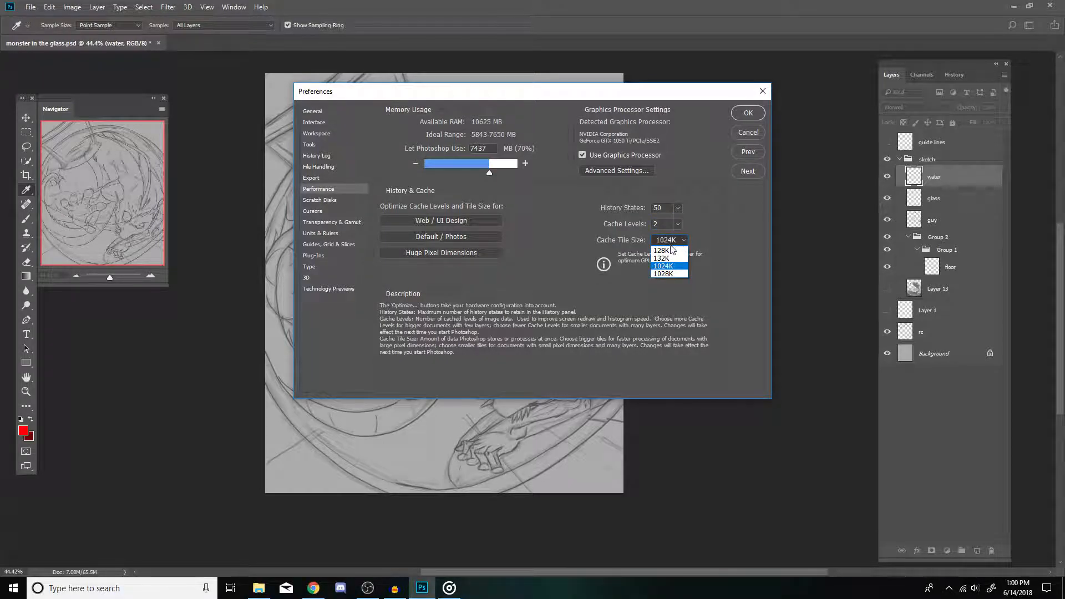
click(668, 250)
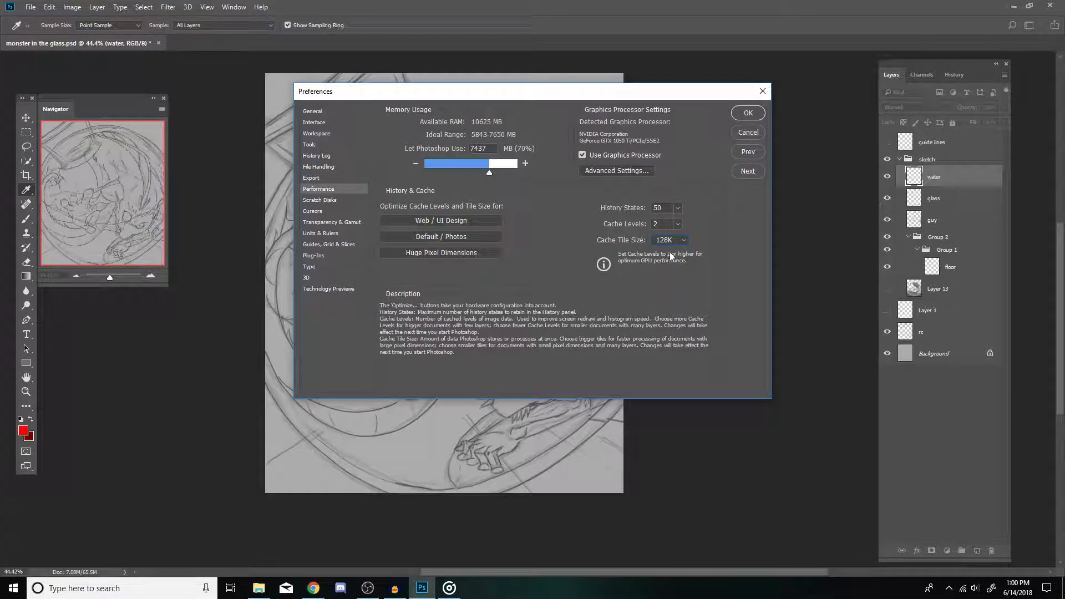
drag(584, 90, 922, 107)
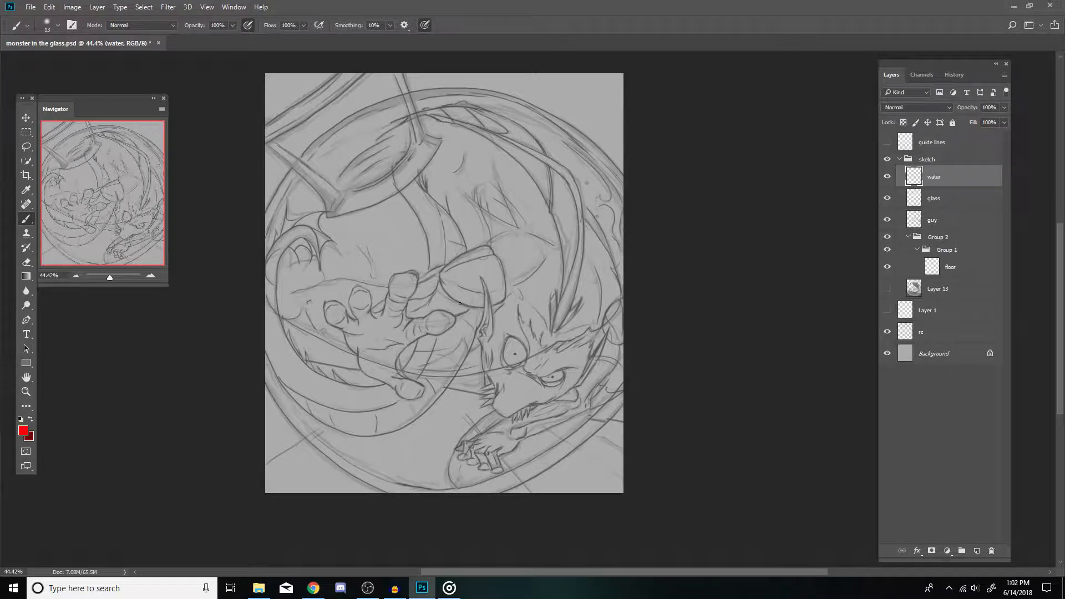
Step: Test the pen with short brush marks on the water layer and undo the last mark
drag(475, 165, 478, 169)
drag(437, 327, 441, 329)
key(ctrl+z)
Step: Open Wacom Tablet Properties and display the Mapping settings for Pro Pen 2, including the Use Windows Ink option
click(109, 588)
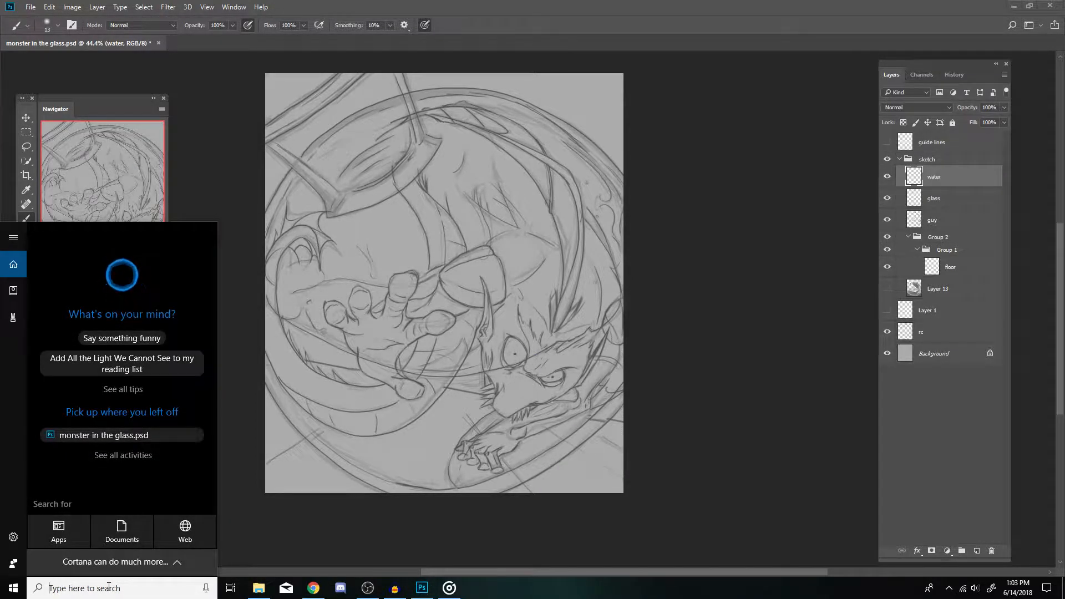
text(wa)
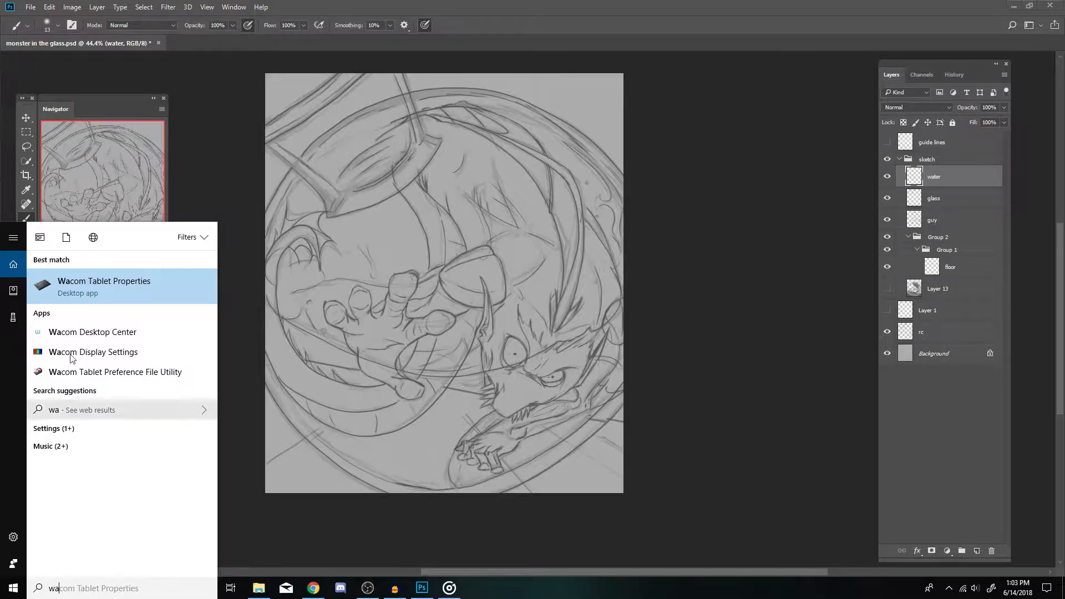
click(74, 283)
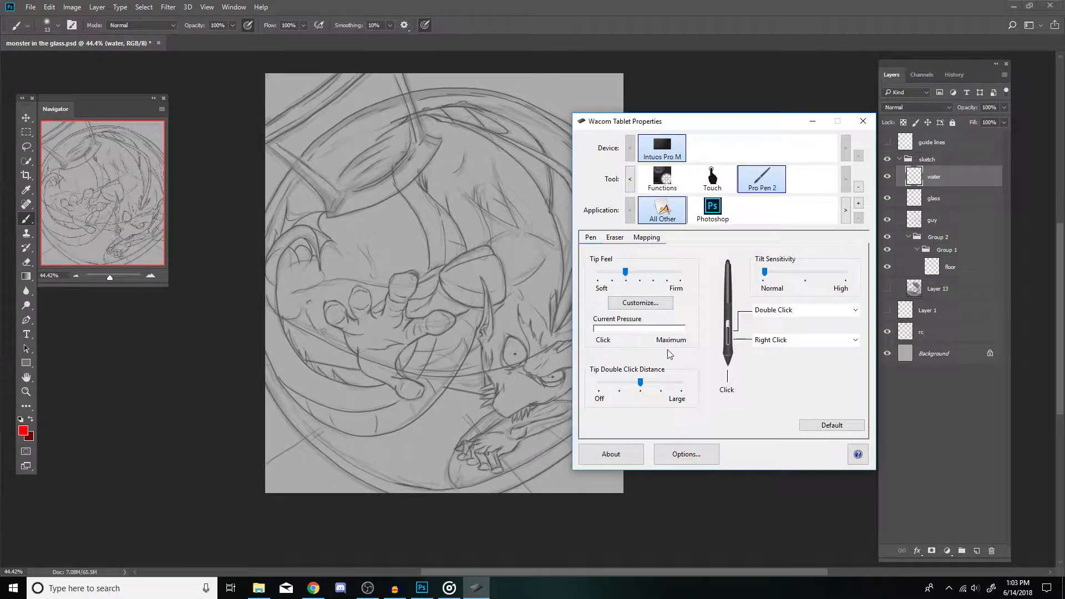
click(646, 237)
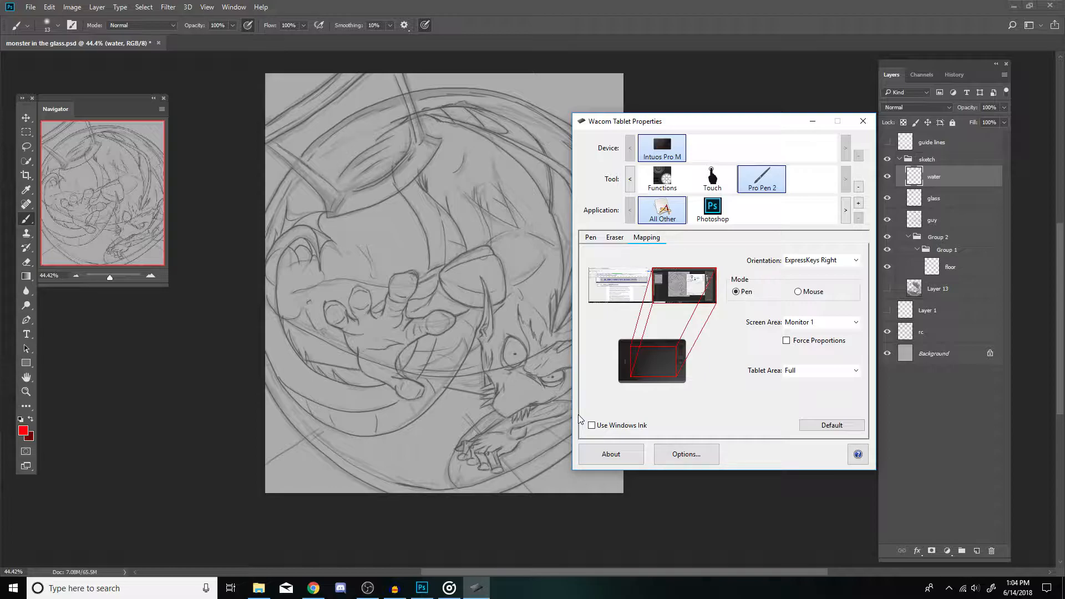
Step: Test pen pressure with red zigzag scribbles across the middle of the water layer, undoing the scribbles
click(413, 207)
drag(411, 198, 393, 261)
mouse_move(380, 262)
mouse_down()
mouse_move(399, 299)
mouse_move(623, 209)
mouse_up()
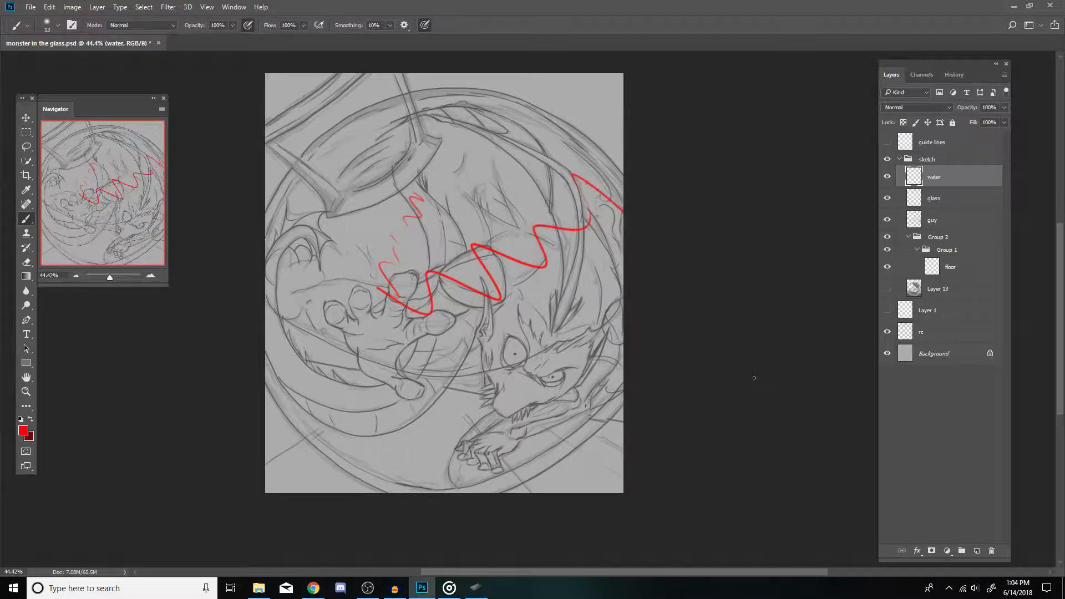
key(ctrl+alt+z)
key(ctrl+alt+z)
key(ctrl+alt+z)
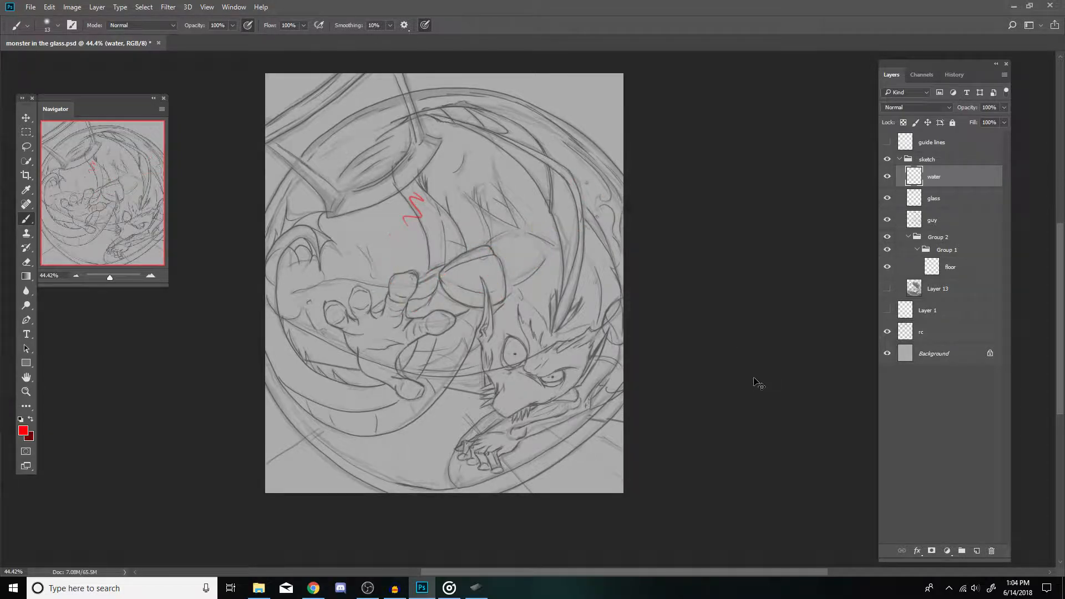
key(ctrl+shift+z)
key(ctrl+alt+z)
key(ctrl+alt+z)
Step: Quit Photoshop, saving the changes to monster in the glass.psd
click(1049, 5)
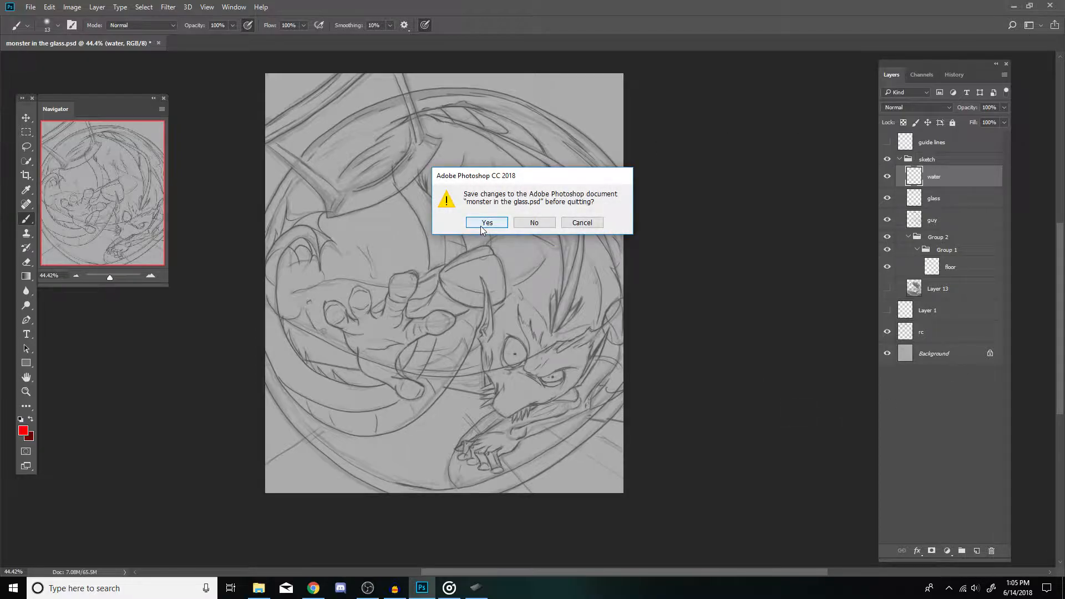
click(480, 224)
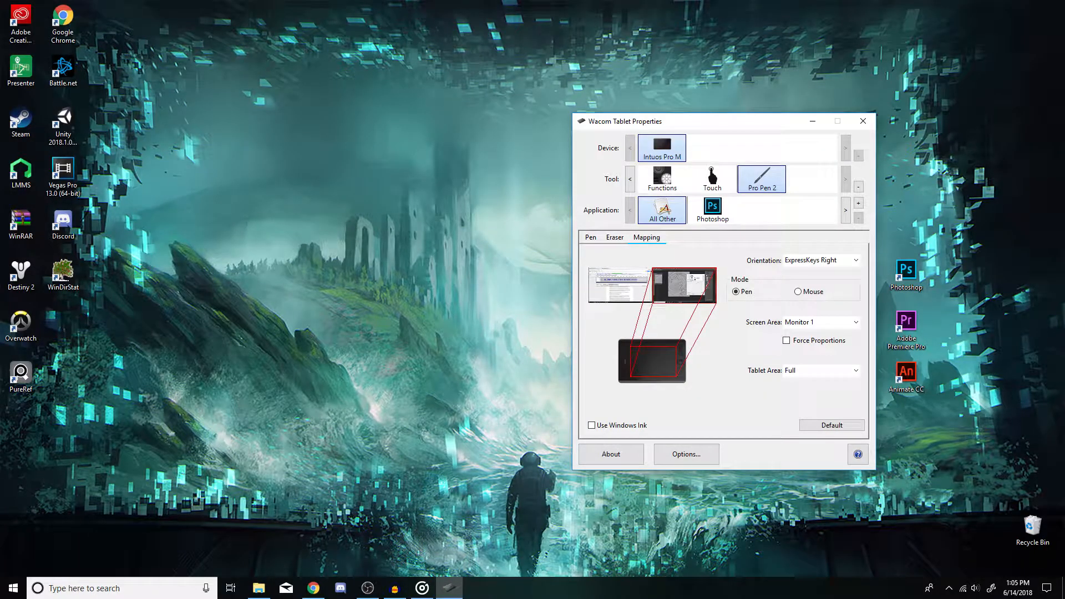
Step: Open a blank Notepad document and paste in the lines "#Use WinTab" and "UseSystemStylus 0"
click(10, 588)
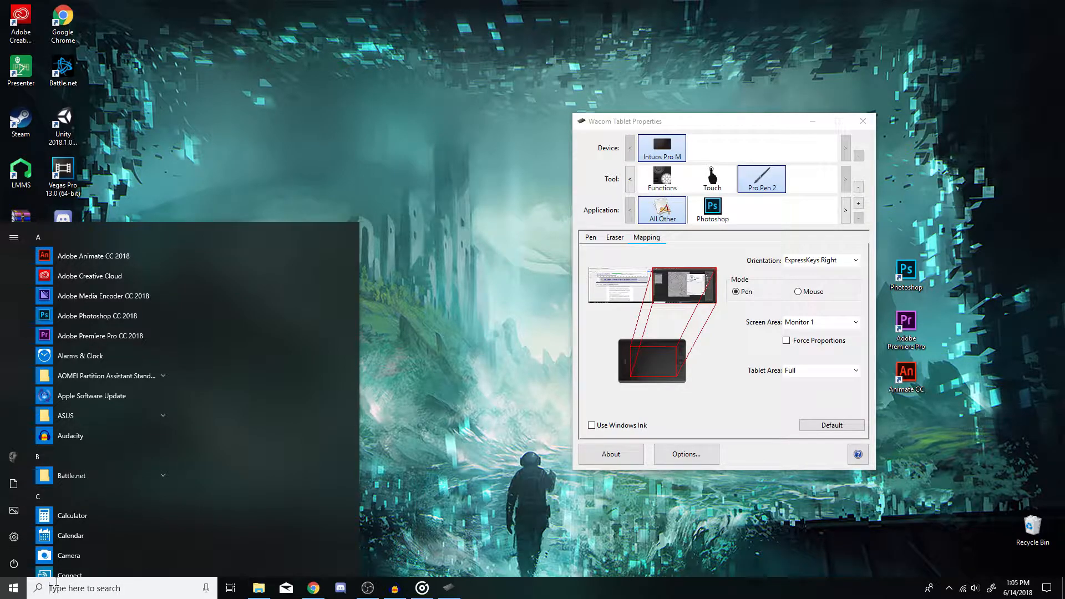
text(n)
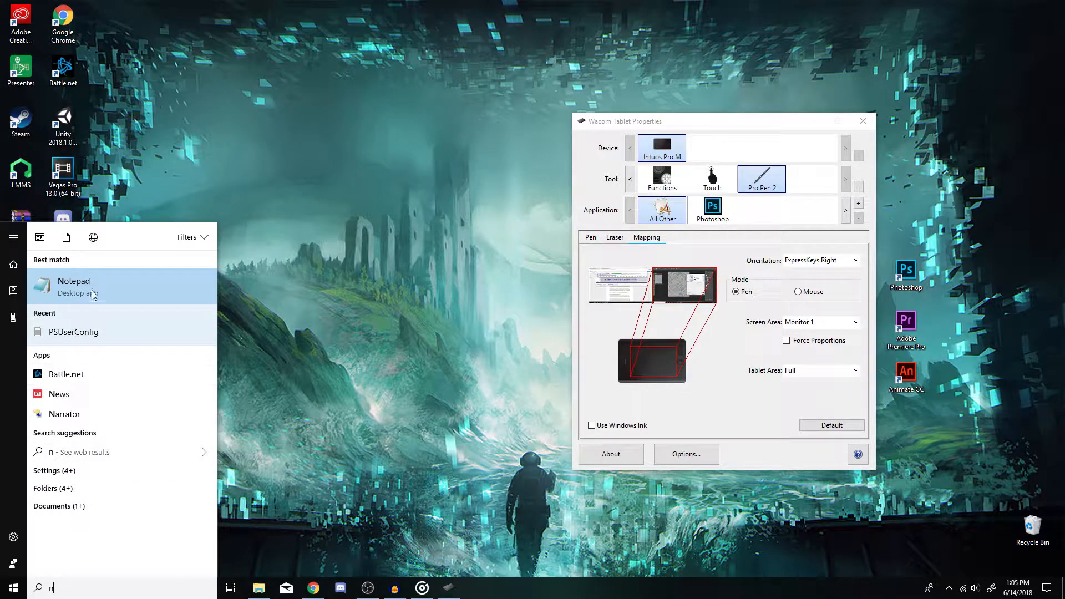
click(102, 272)
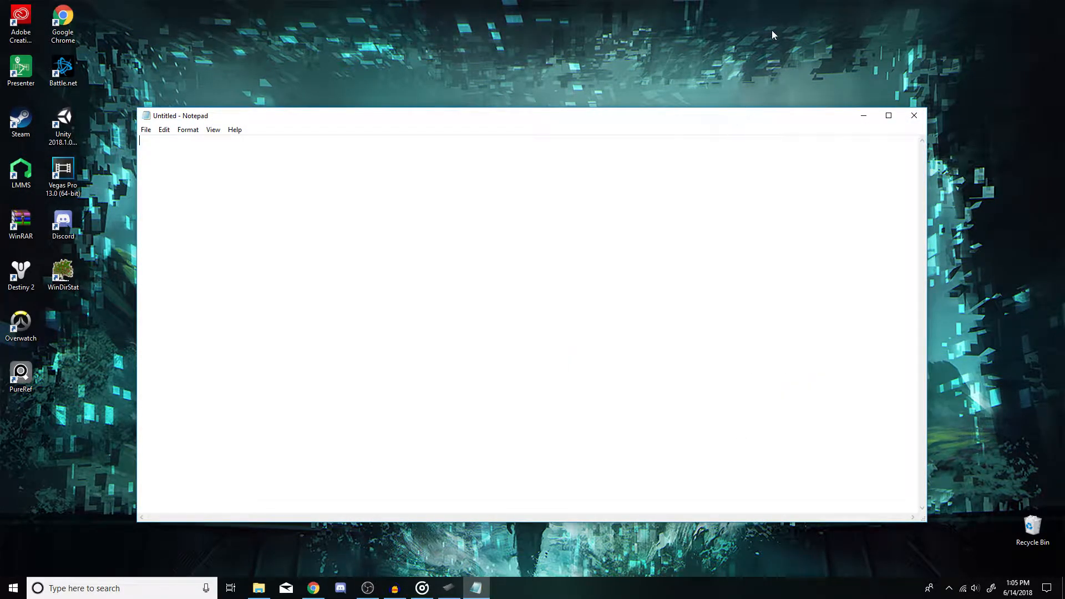
drag(641, 123, 691, 66)
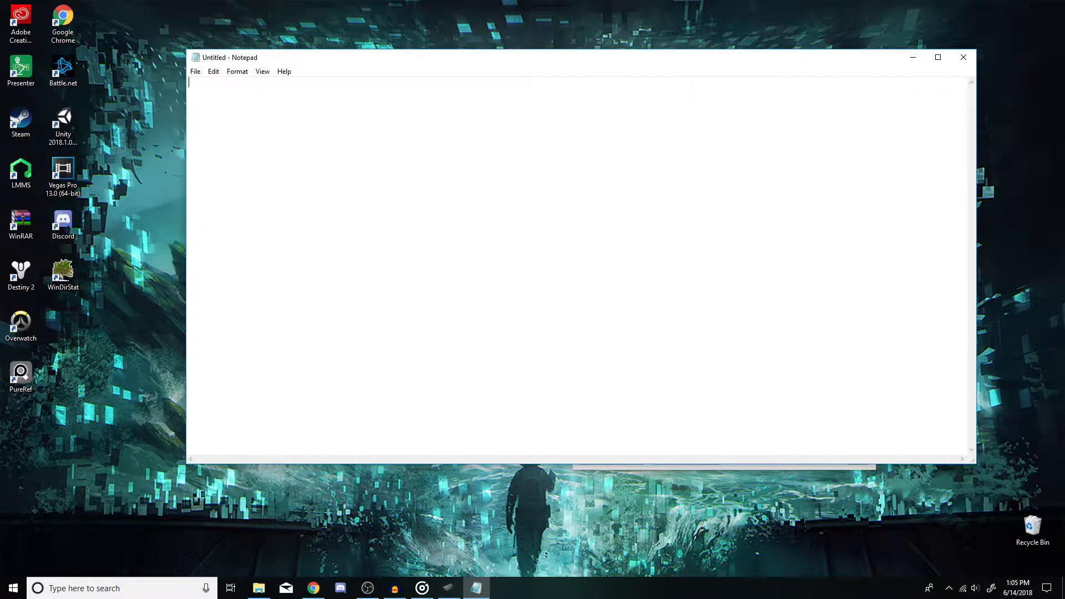
key(alt+Tab)
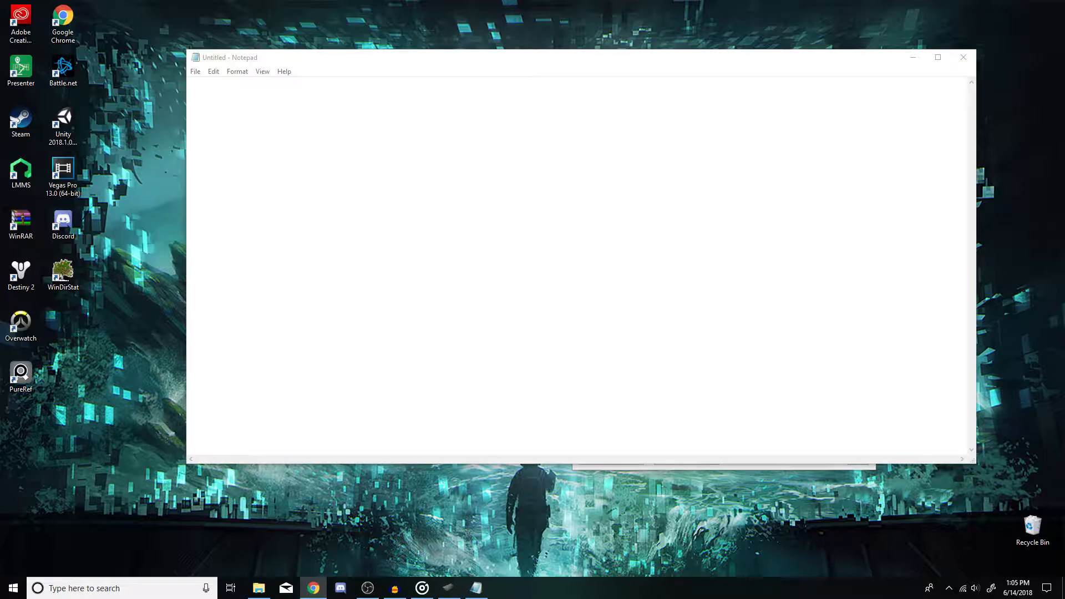
right_click(303, 103)
click(327, 151)
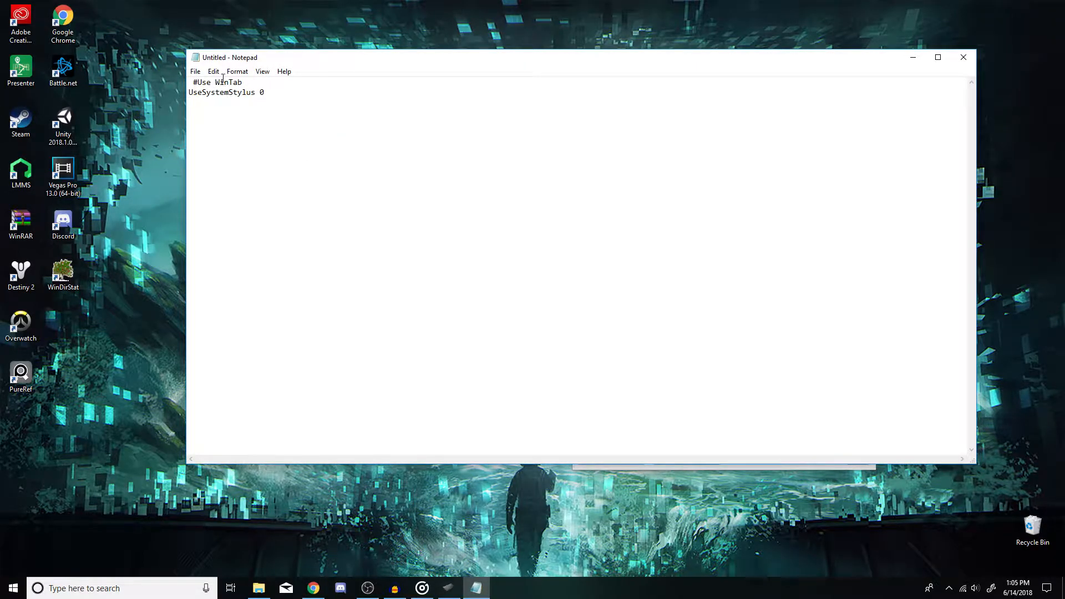
Step: Review the pasted text by highlighting the word WinTab and the UseSystemStylus 0 line
mouse_move(198, 82)
mouse_down()
mouse_move(256, 92)
mouse_move(189, 93)
mouse_up()
key(shift+Up)
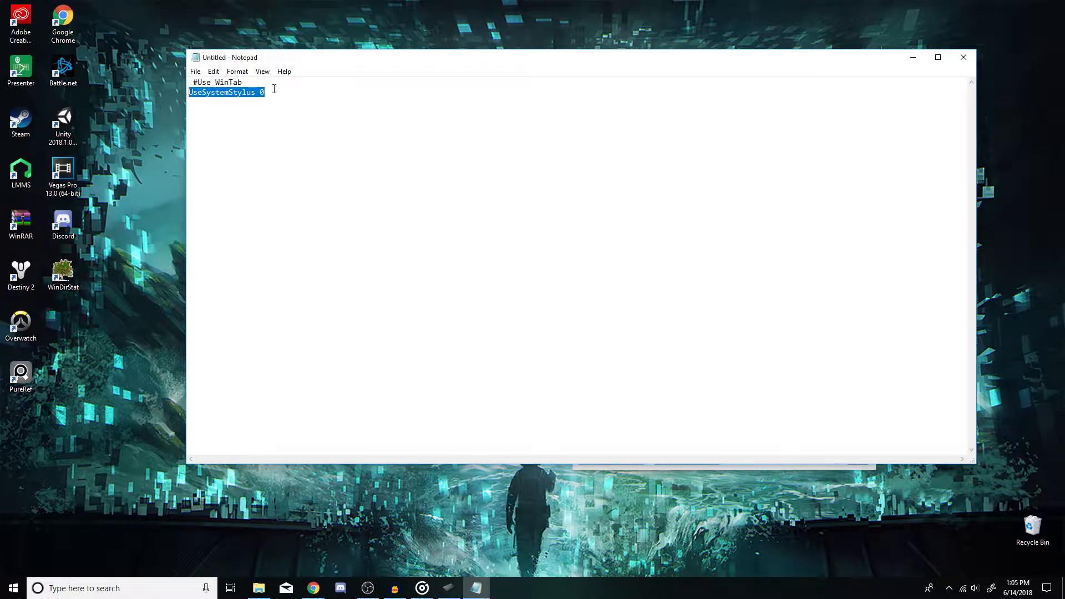
click(291, 89)
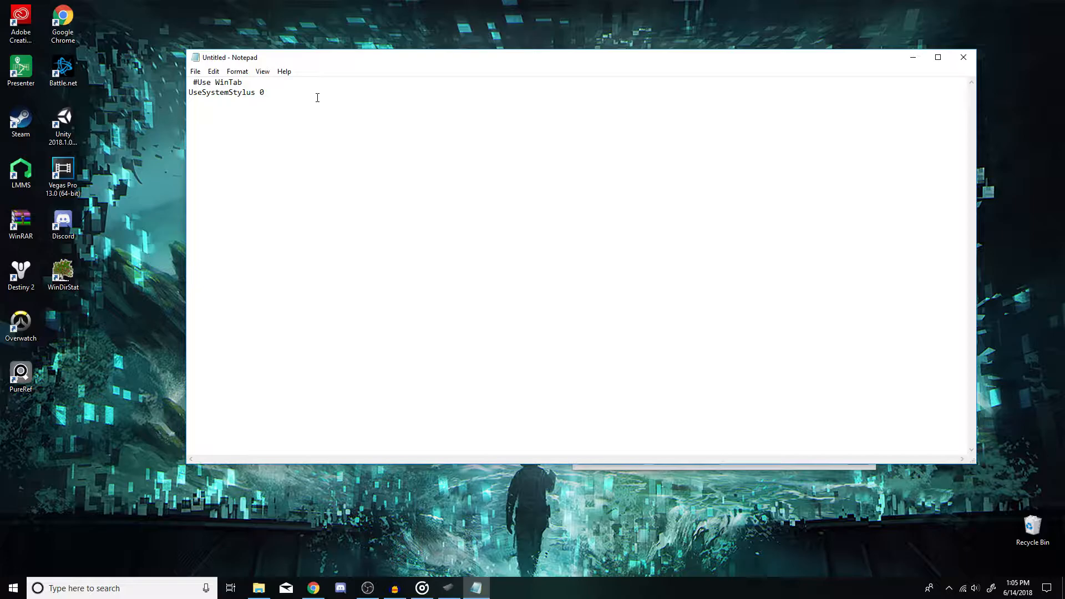
drag(261, 80, 215, 82)
click(286, 85)
drag(282, 94, 193, 92)
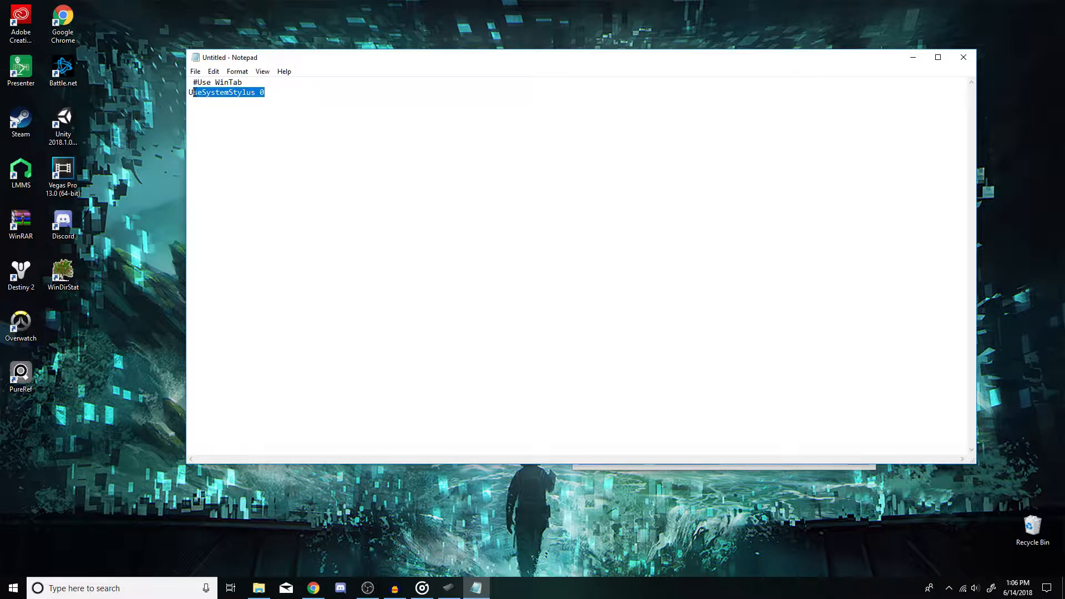
click(290, 108)
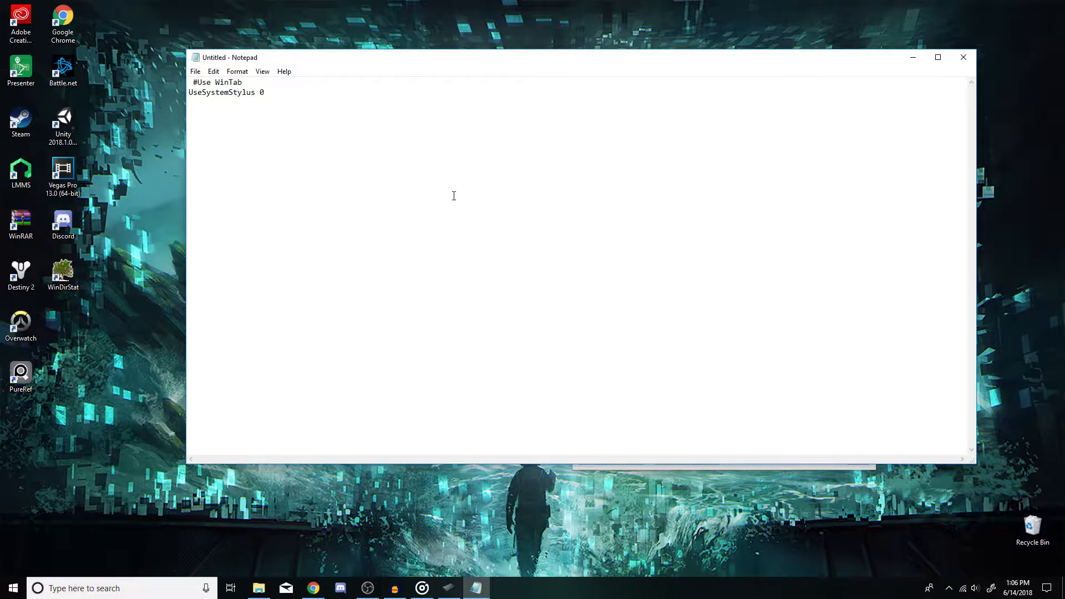
Step: Save the Notepad document to the Desktop as PSUserConfig.txt, replacing the default file name with the pasted one
click(195, 71)
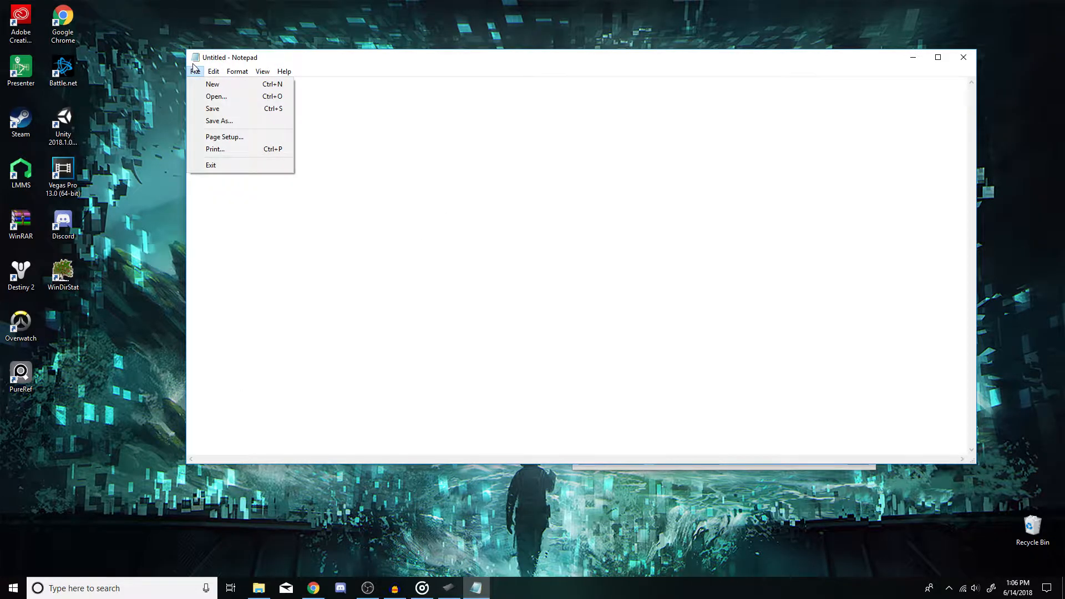
click(224, 121)
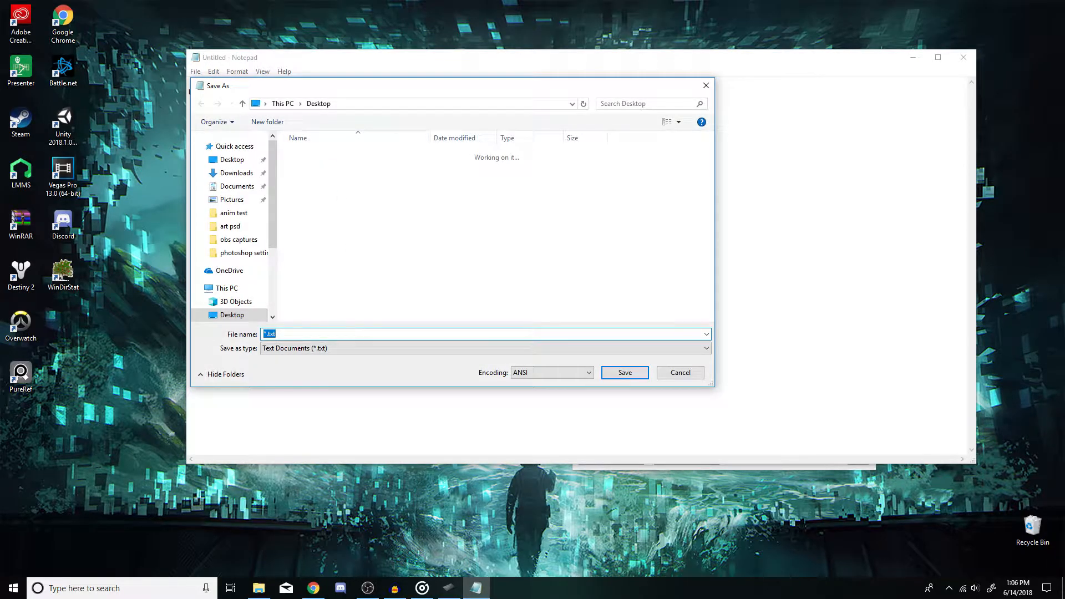
key(alt+Tab)
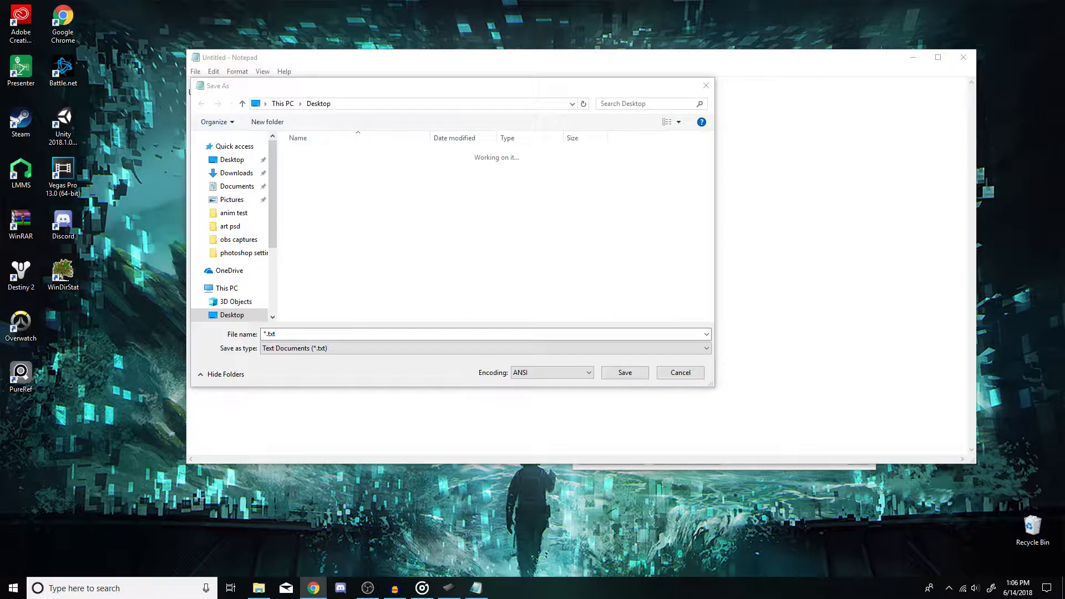
click(268, 334)
key(BackSpace)
key(BackSpace)
key(BackSpace)
key(BackSpace)
key(BackSpace)
right_click(268, 336)
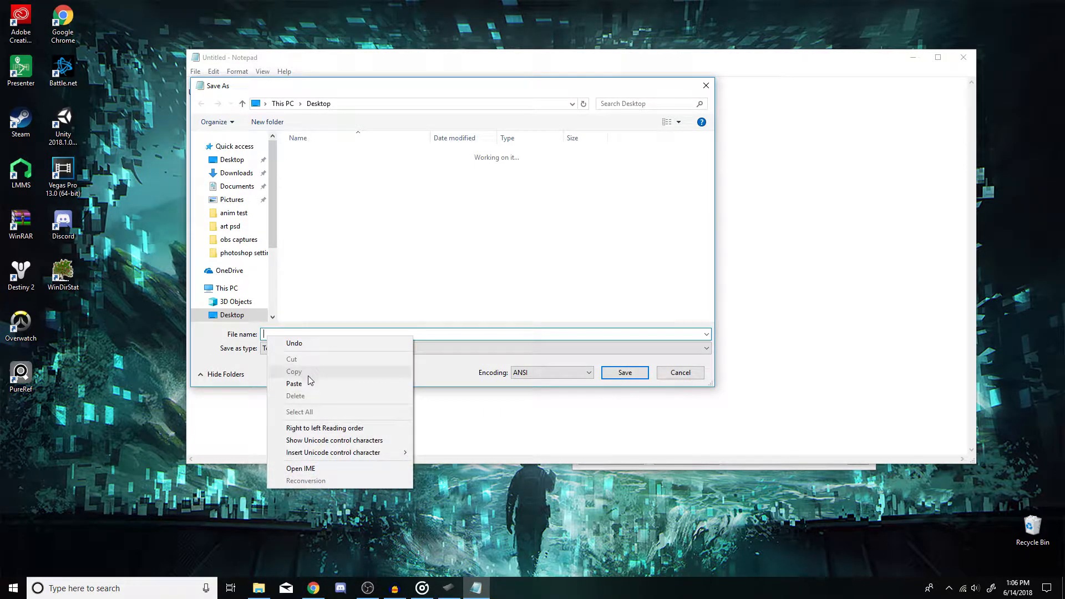
click(307, 383)
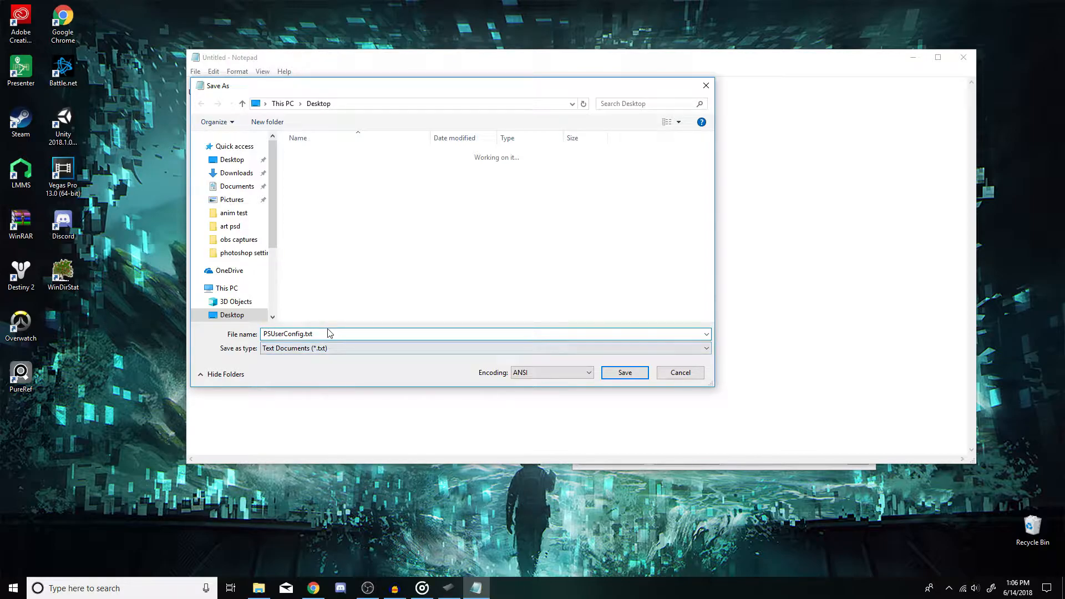
mouse_move(317, 334)
mouse_down()
mouse_move(242, 336)
mouse_move(332, 339)
mouse_up()
click(239, 160)
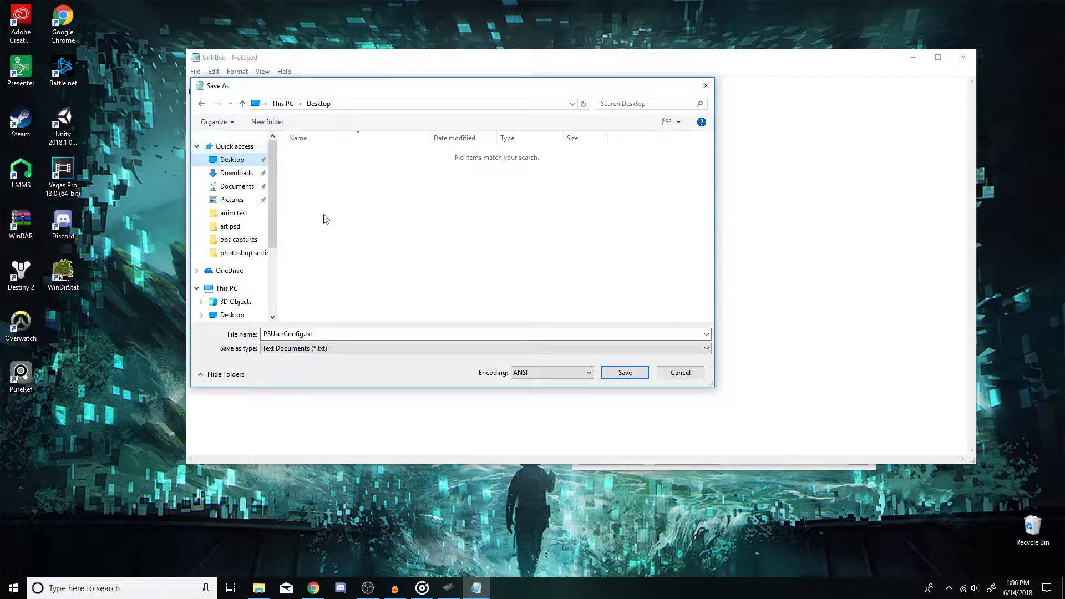
click(638, 372)
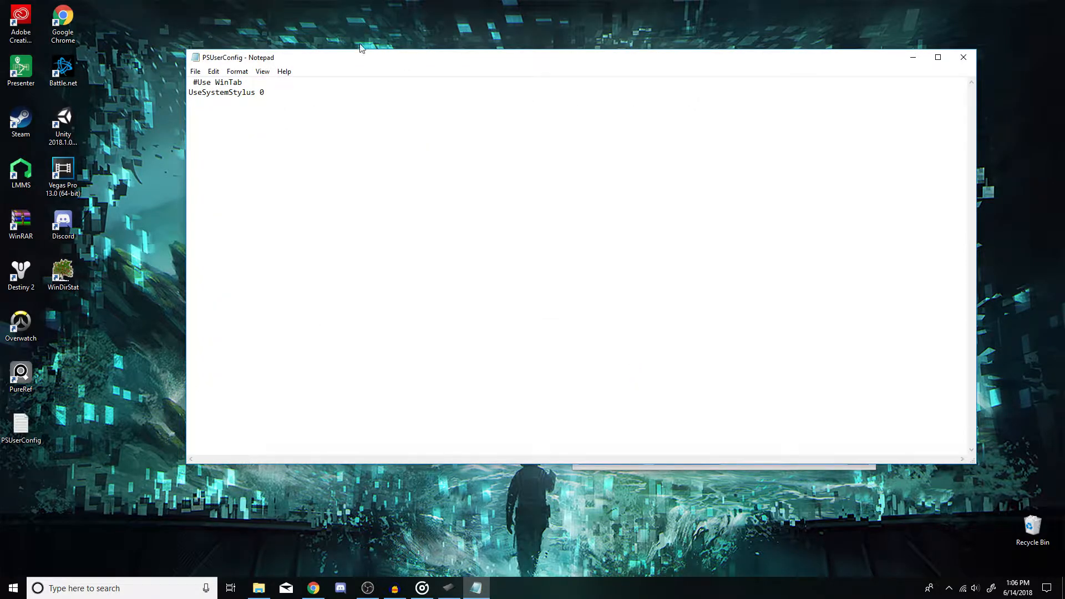
Step: Minimize Notepad and move the PSUserConfig file to the open desktop area beside the Wacom Tablet Properties window
drag(35, 419, 113, 319)
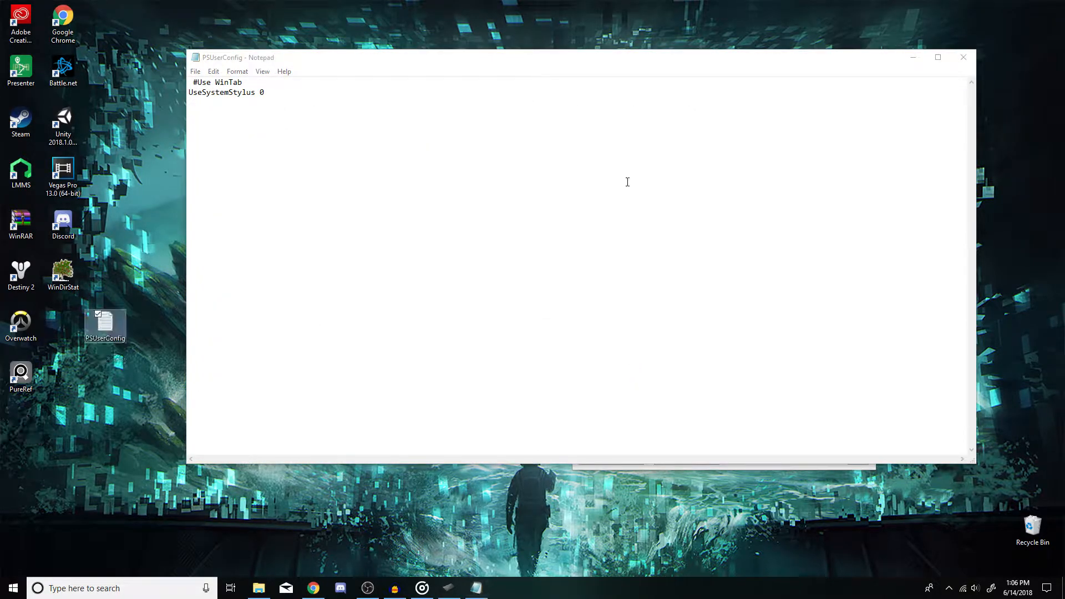
click(912, 57)
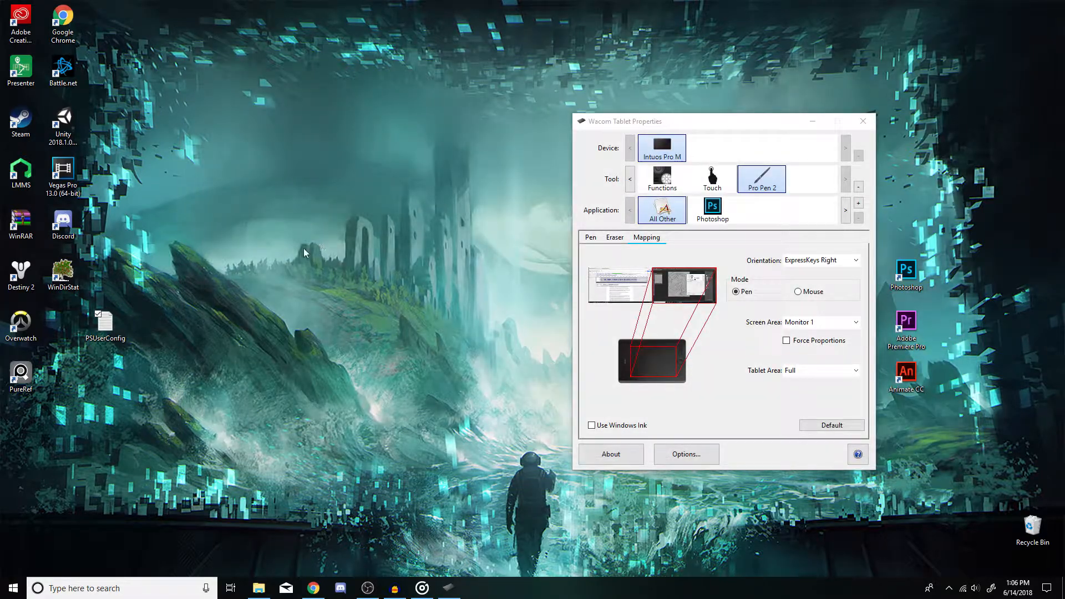
drag(111, 324, 394, 277)
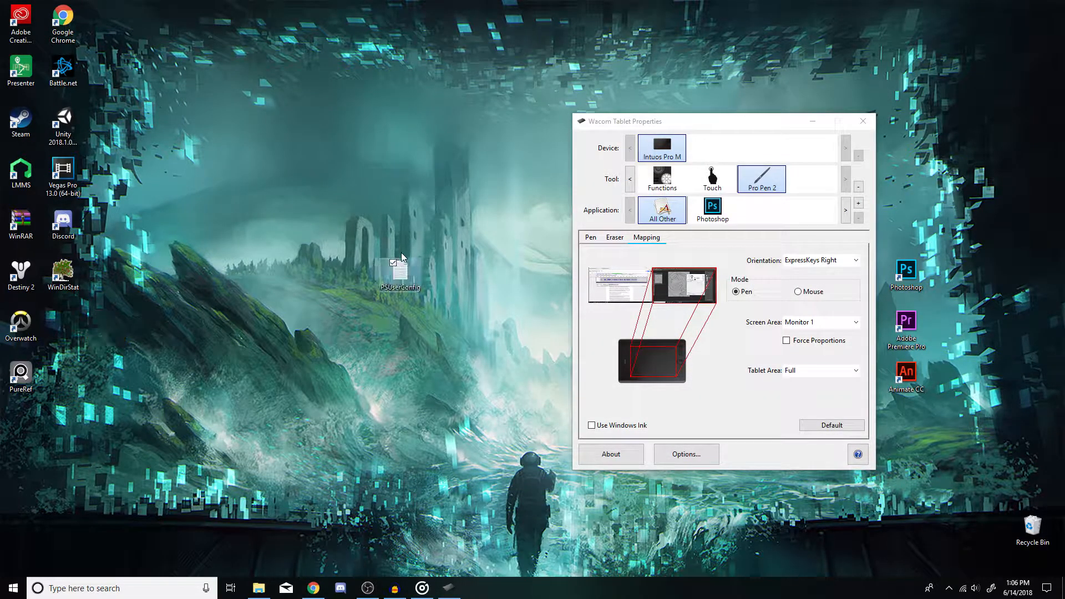
Step: Search Windows for %appdata%, open the Roaming folder, and position its window so the PSUserConfig desktop file is uncovered
click(86, 586)
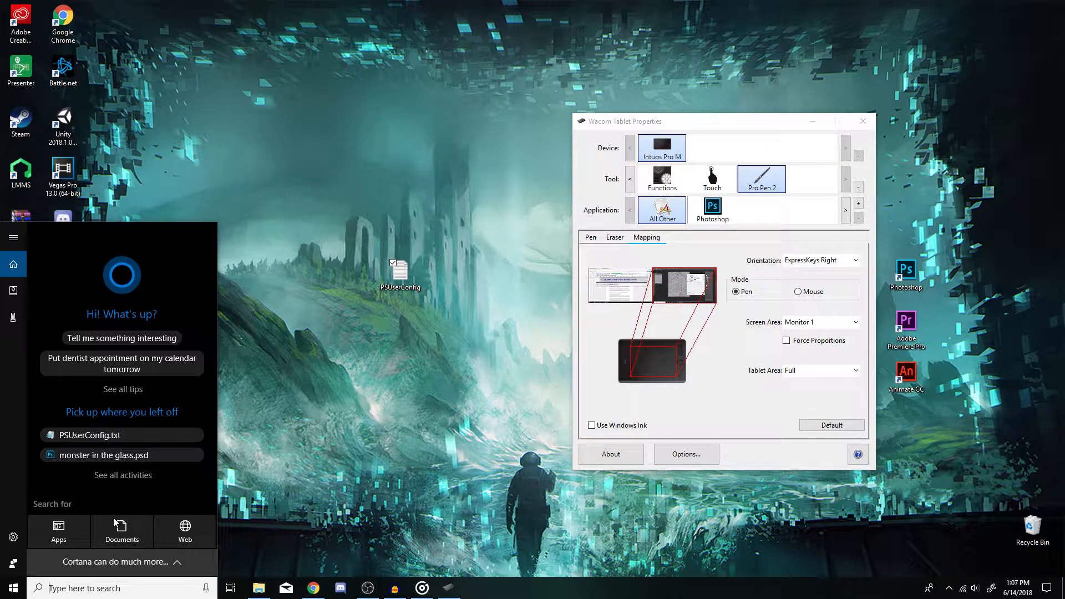
text(%app)
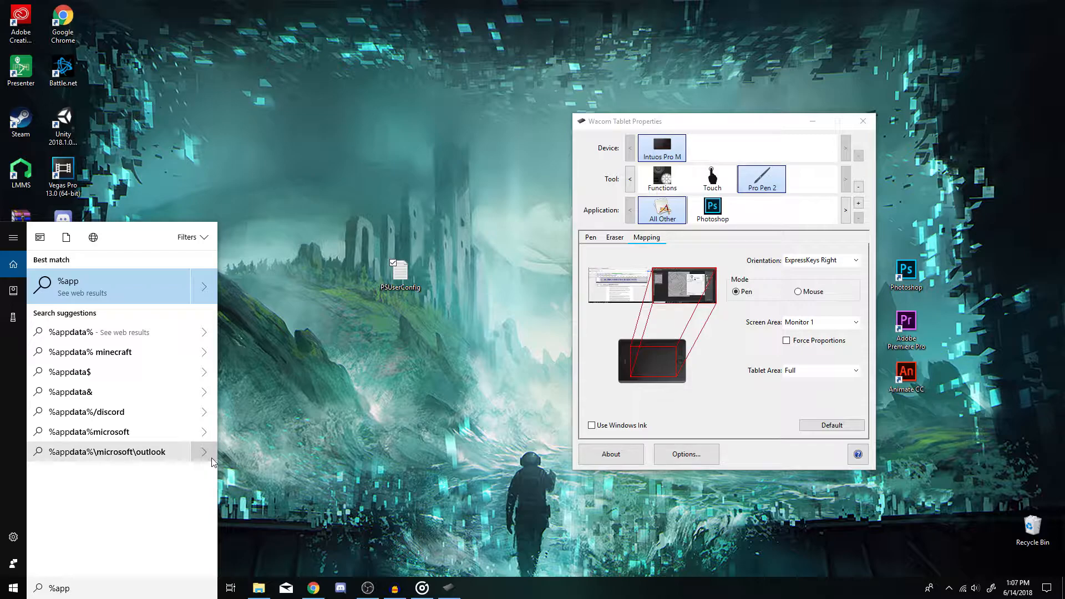
text(data%)
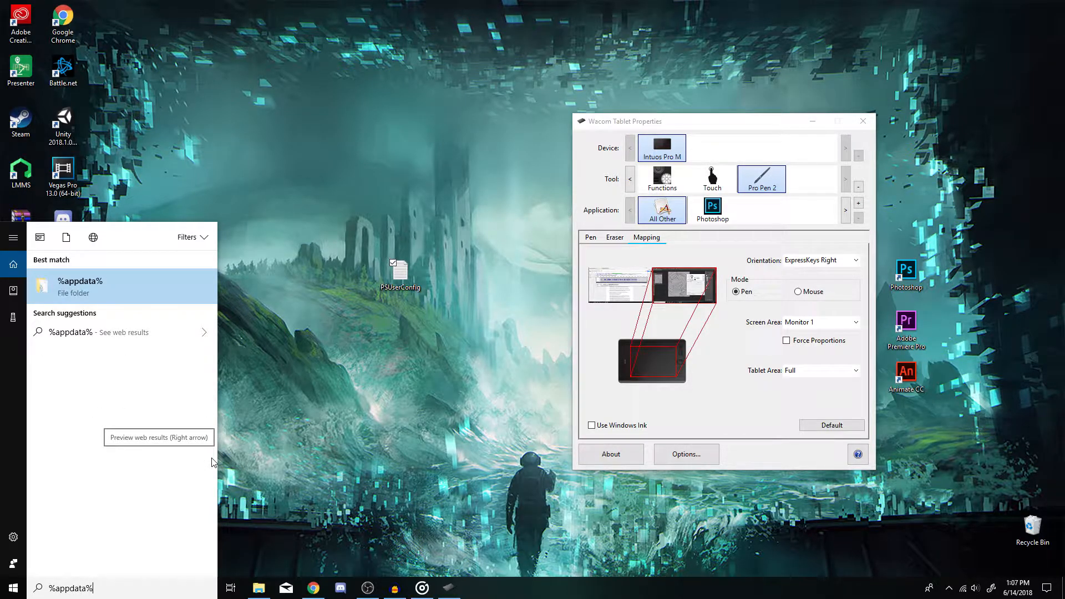
key(Return)
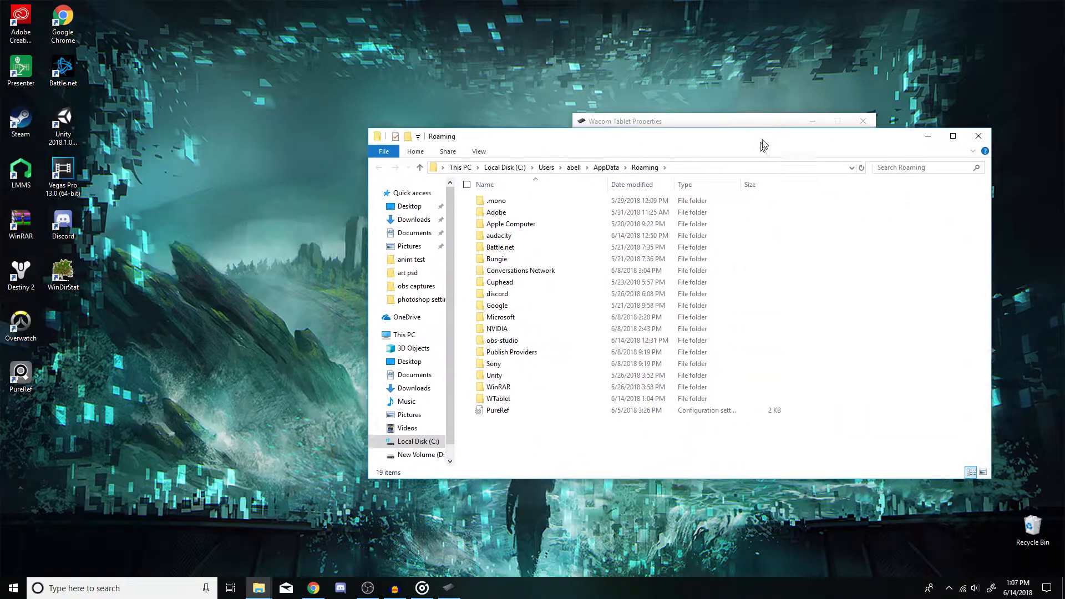
drag(758, 143, 859, 98)
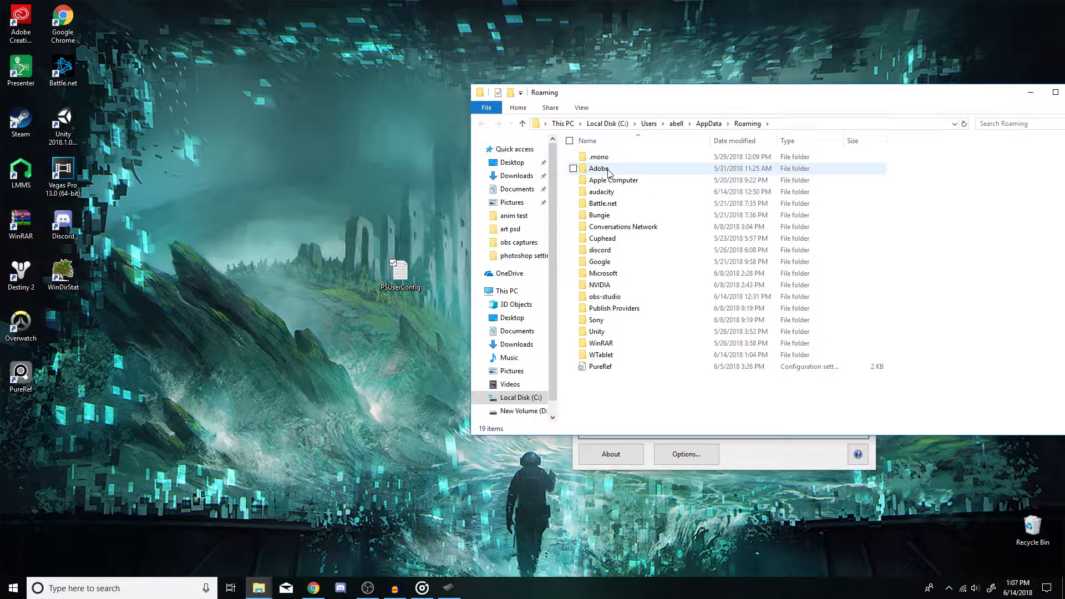
Step: Open the Adobe Photoshop CC 2018 Settings folder inside Adobe > Adobe Photoshop CC 2018
click(606, 172)
double_click(606, 173)
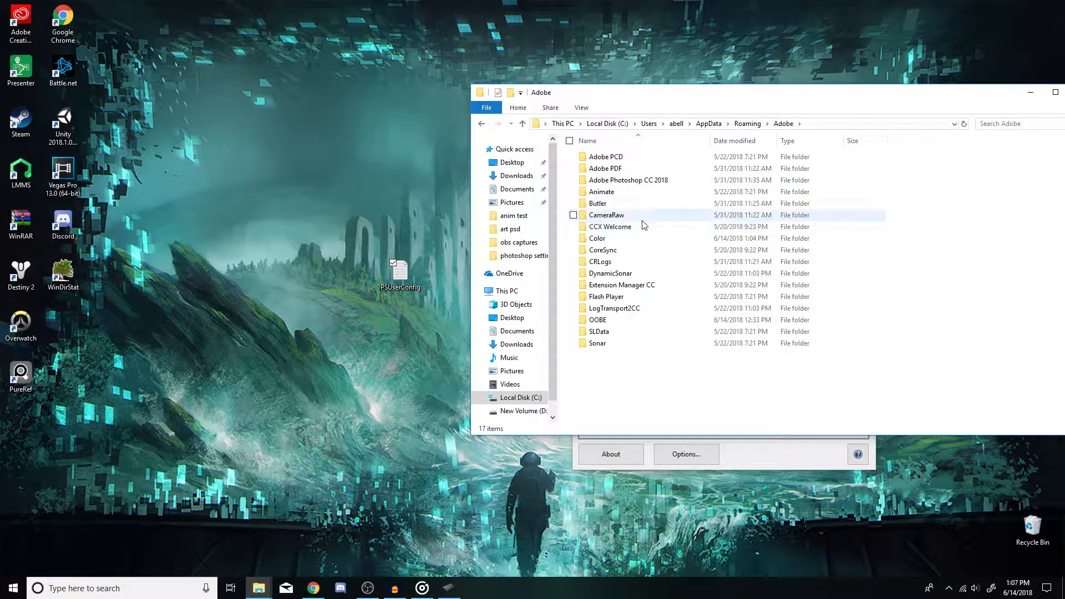
double_click(628, 183)
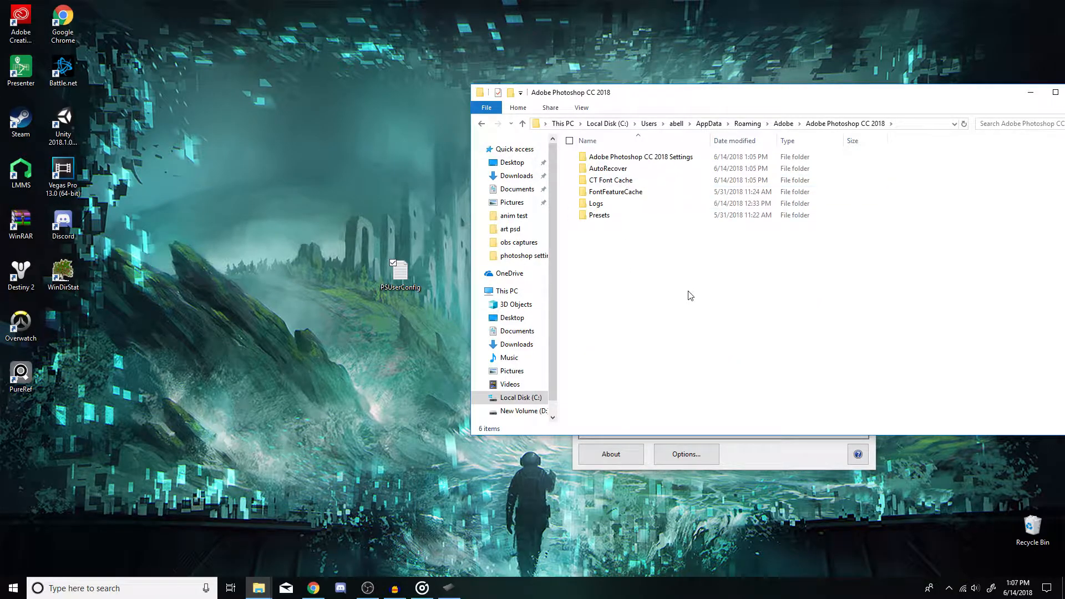
double_click(665, 160)
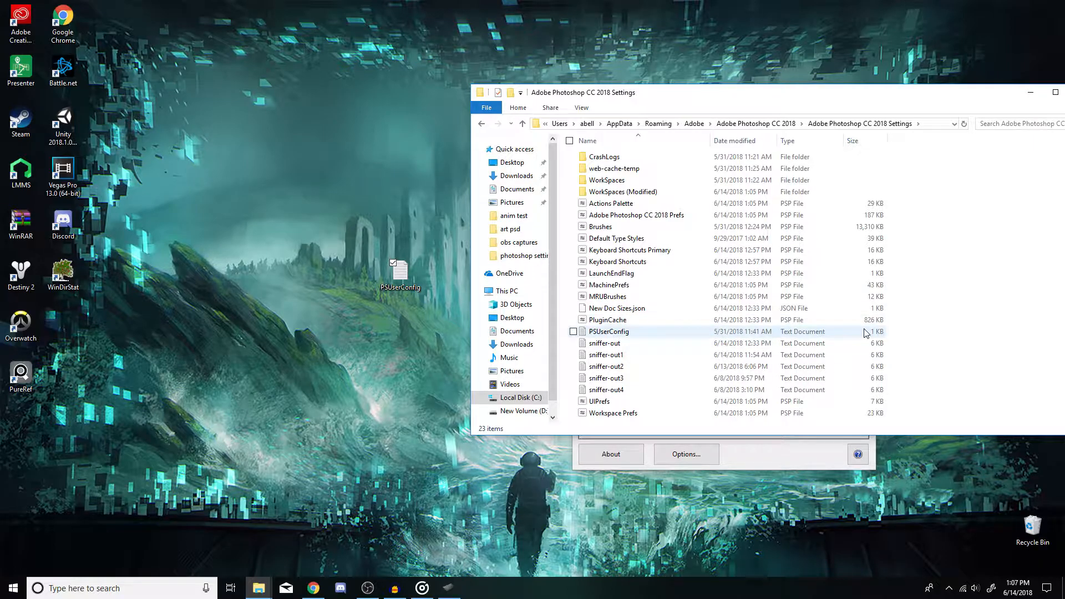
Step: Shift the PSUserConfig file on the desktop and move the Photoshop settings folder window to uncover Wacom Tablet Properties
mouse_move(401, 275)
mouse_down()
mouse_move(387, 294)
mouse_move(340, 254)
mouse_move(784, 350)
mouse_move(798, 348)
mouse_move(816, 321)
mouse_move(687, 334)
mouse_move(407, 278)
mouse_up()
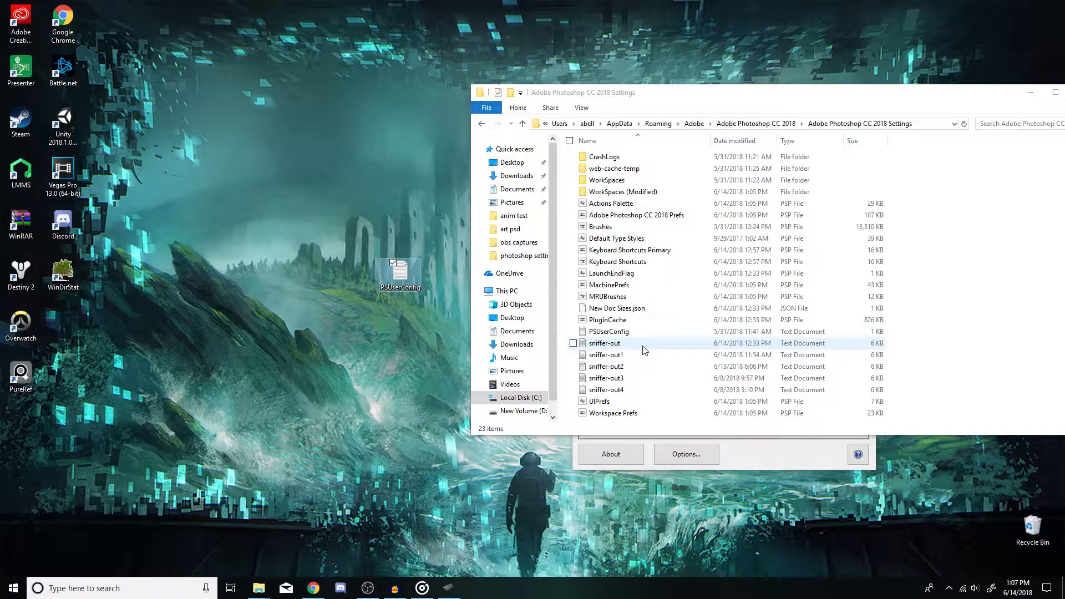
drag(401, 268, 358, 270)
drag(984, 98, 681, 47)
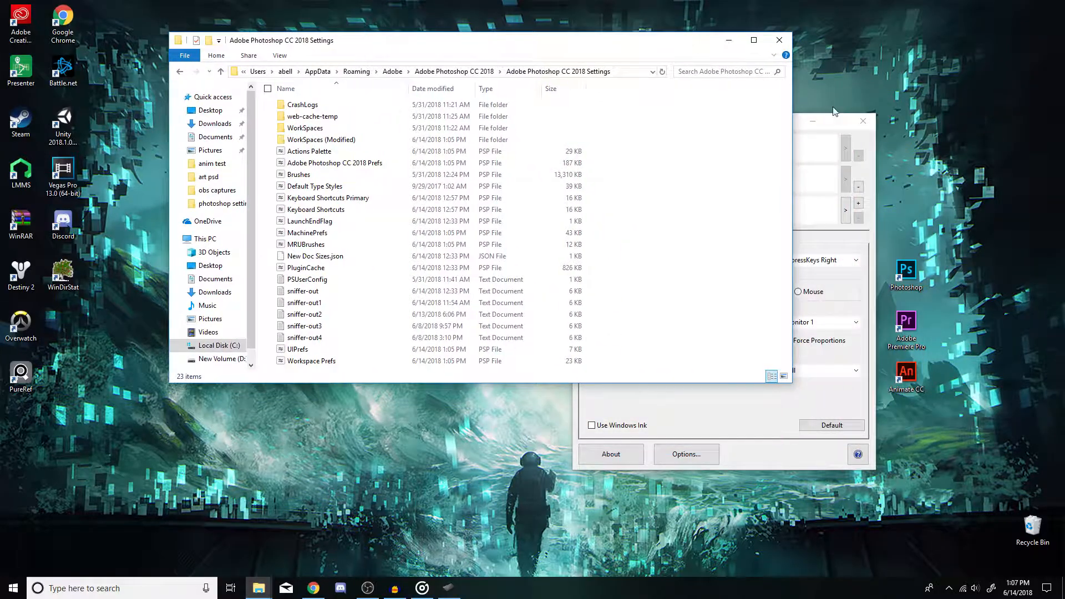
Step: Switch to Wacom Tablet Properties, view the Photoshop pen mapping, and enable Use Windows Ink for All Other applications
click(866, 141)
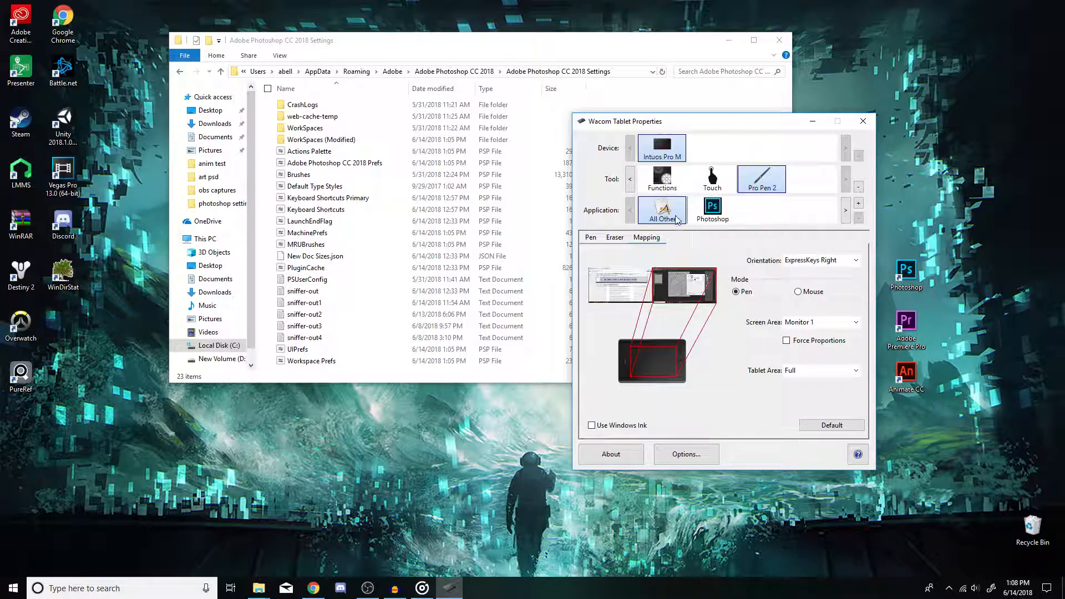
click(714, 210)
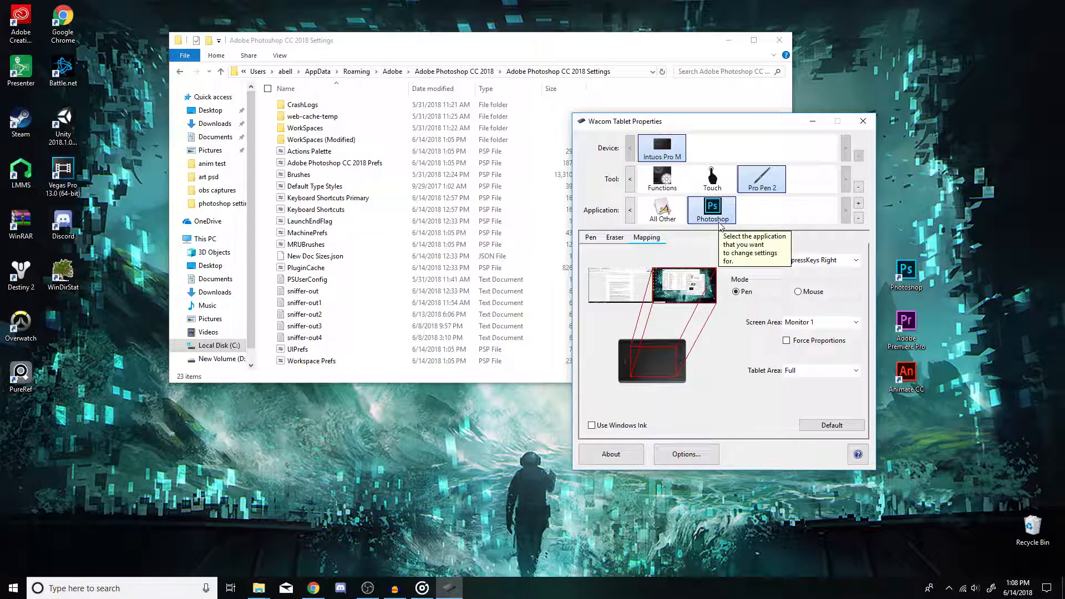
click(663, 211)
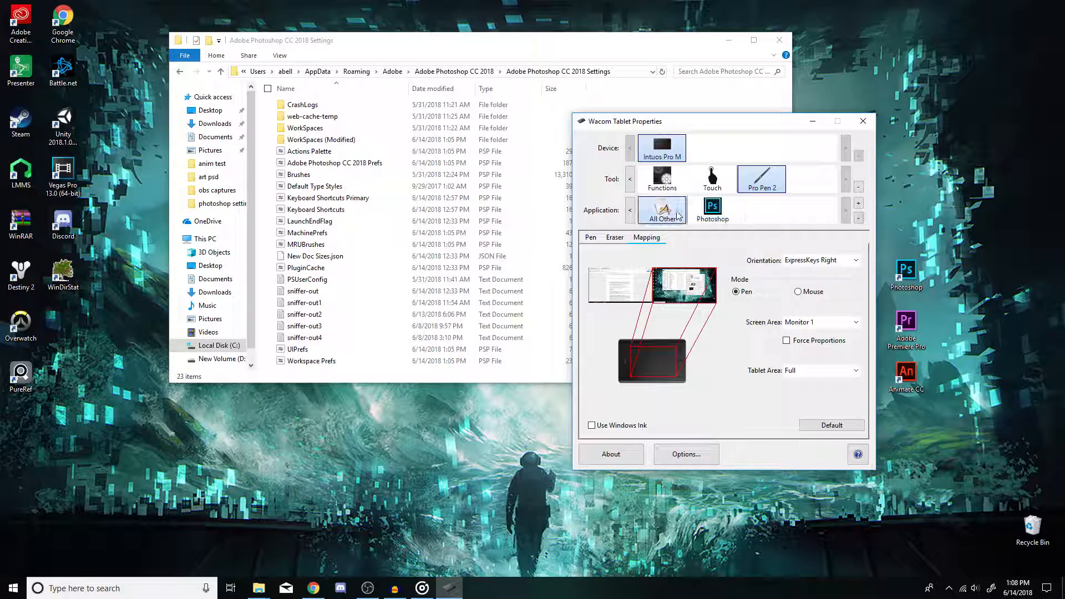
click(591, 426)
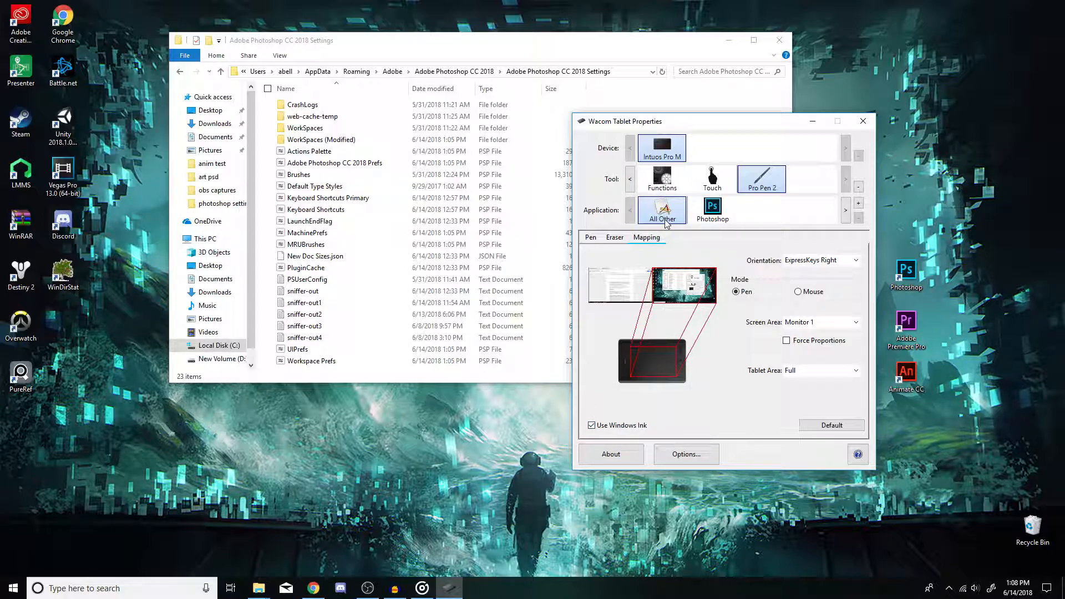